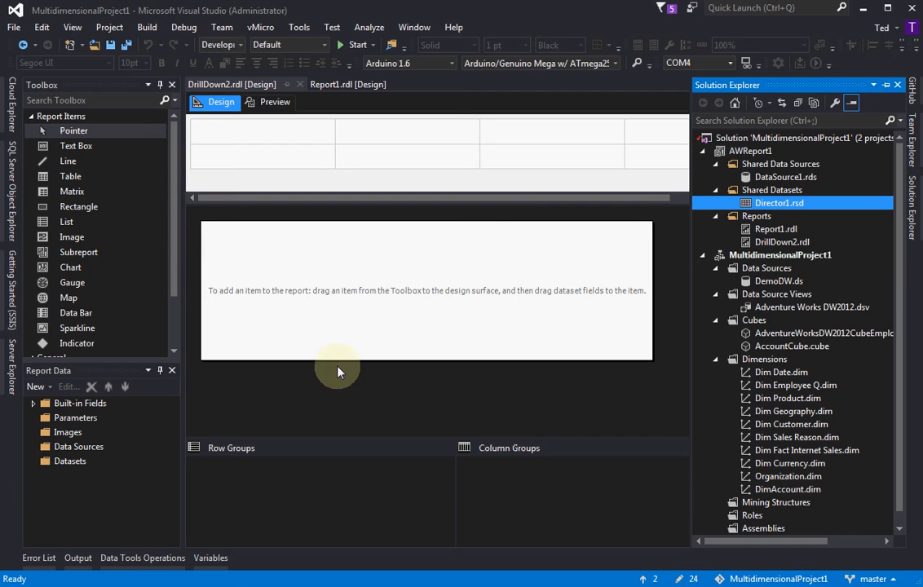
left_click(79, 447)
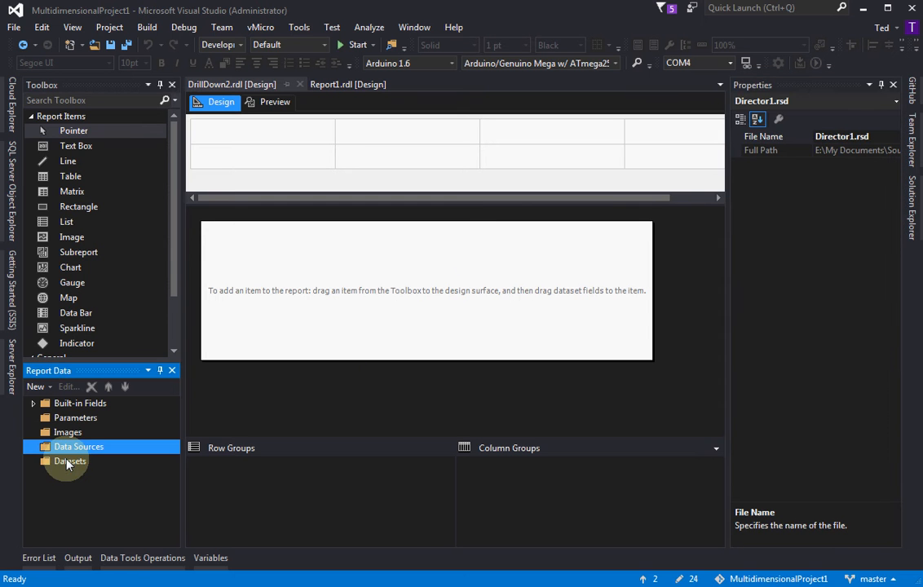
left_click(68, 462)
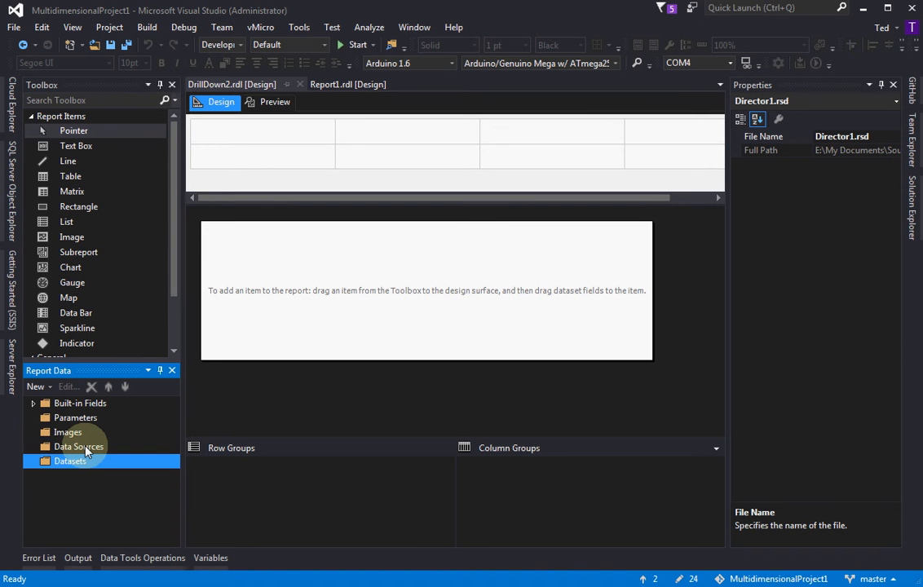
left_click(82, 447)
right_click(87, 451)
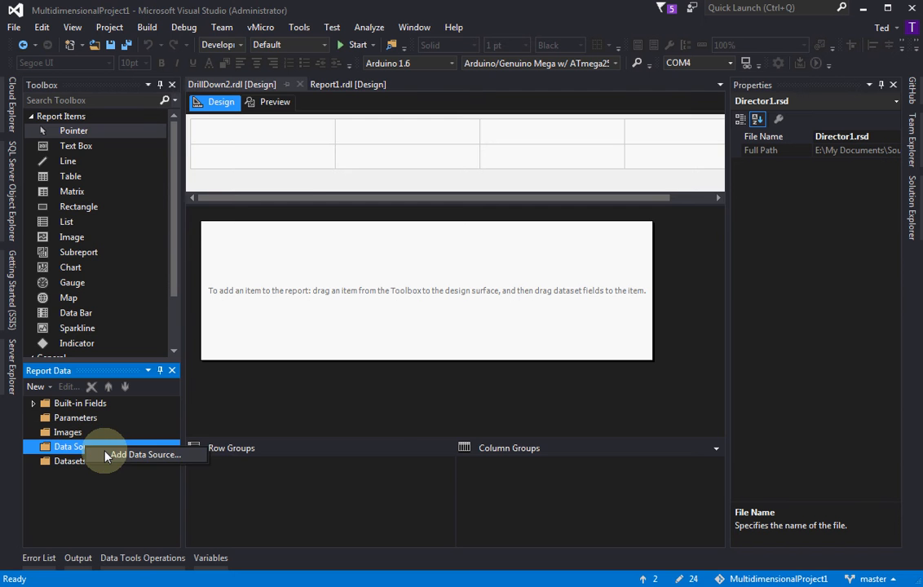
left_click(135, 454)
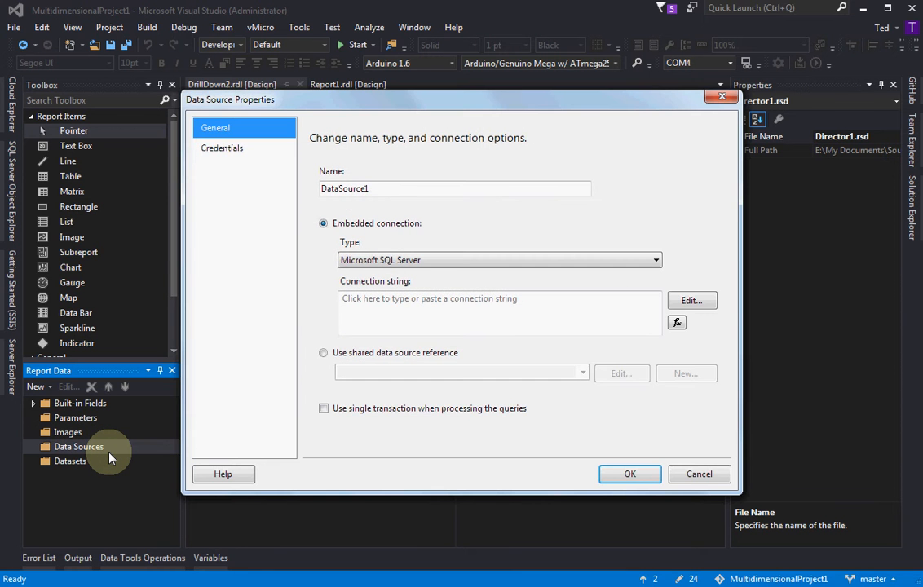
left_click(369, 188)
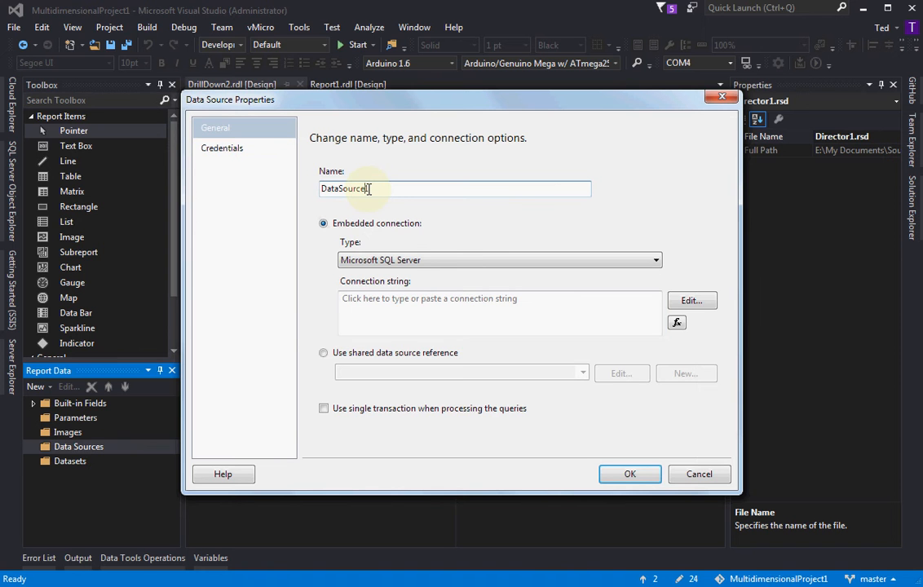
left_click(716, 99)
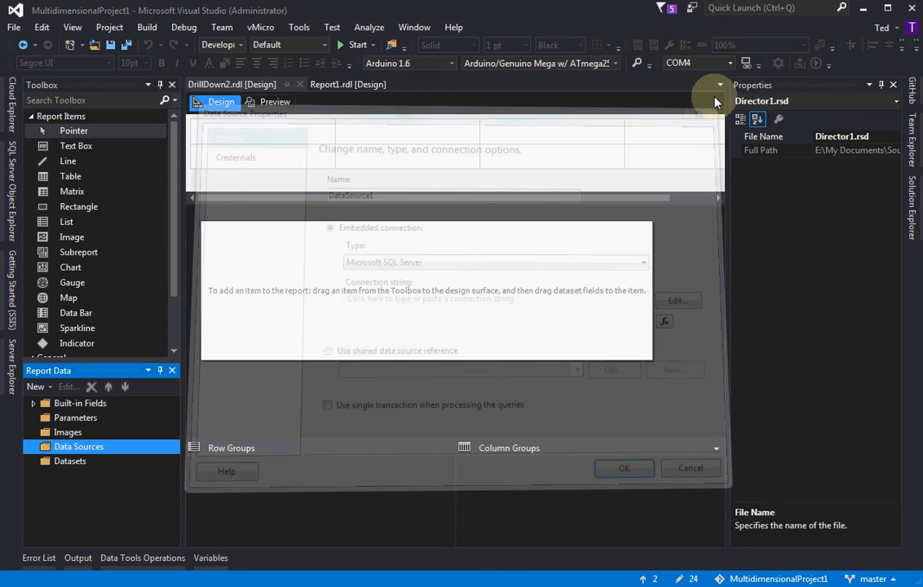
Keep the Solution Explorer pinned open and check the properties of the shared data source DataSource1.rds
left_click(911, 204)
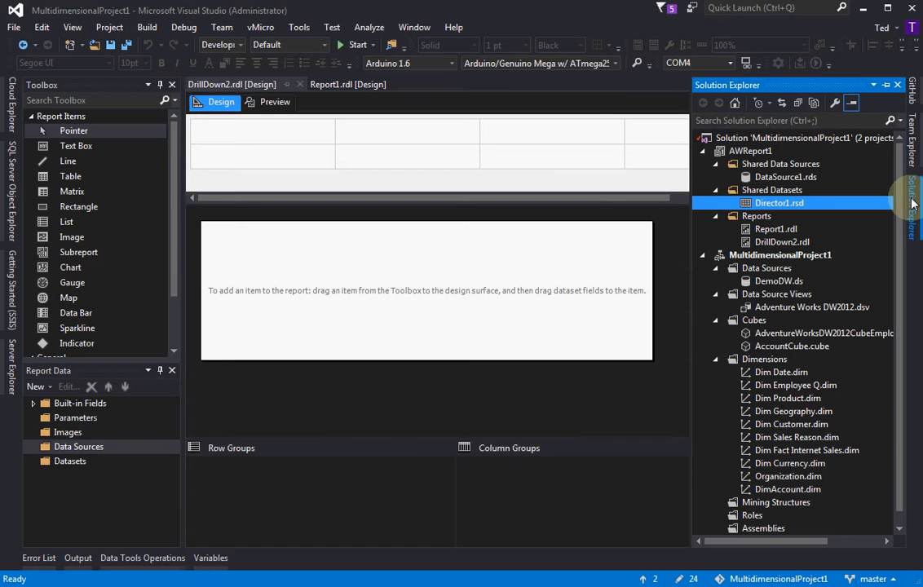
left_click(885, 86)
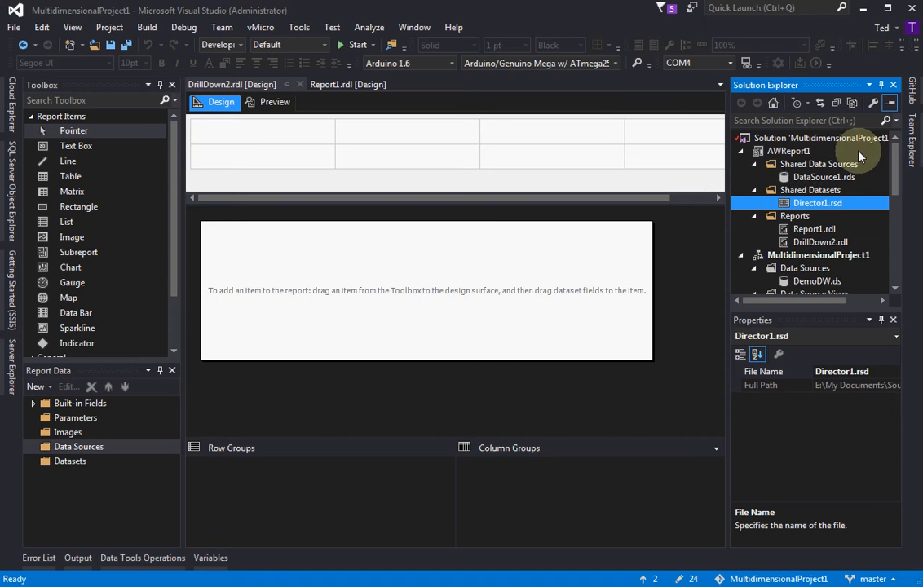
left_click(810, 178)
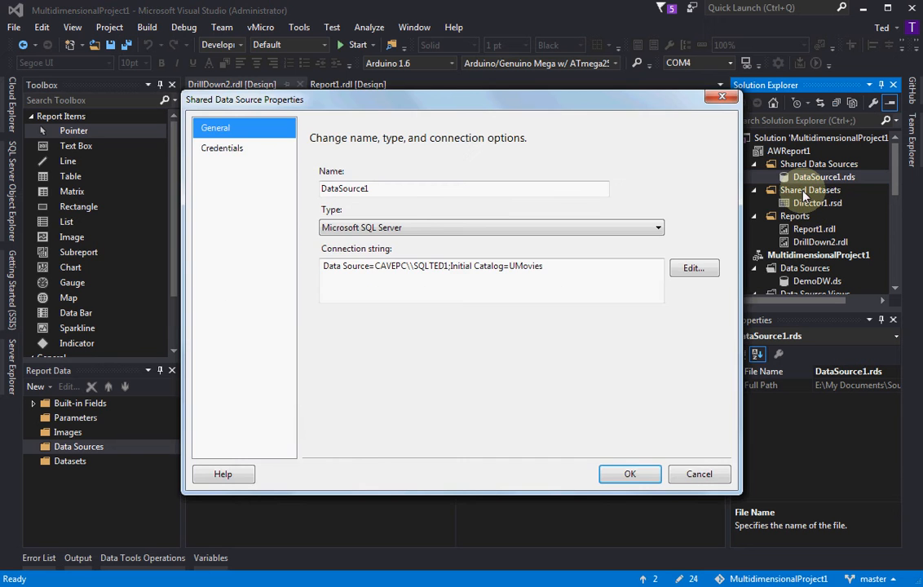
left_click(721, 98)
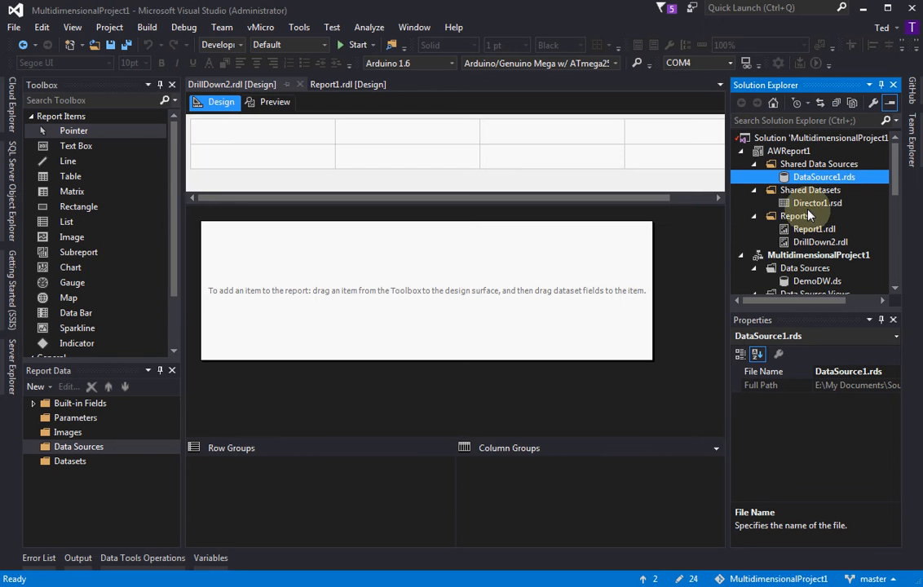
Add a data source to the report, keeping the name DataSource1 and the embedded Microsoft SQL Server connection
right_click(96, 447)
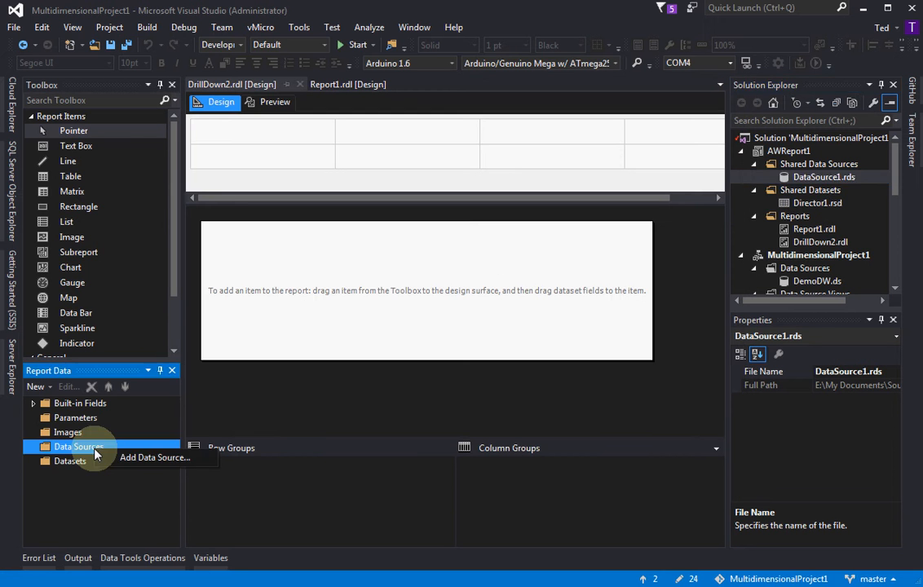
left_click(131, 459)
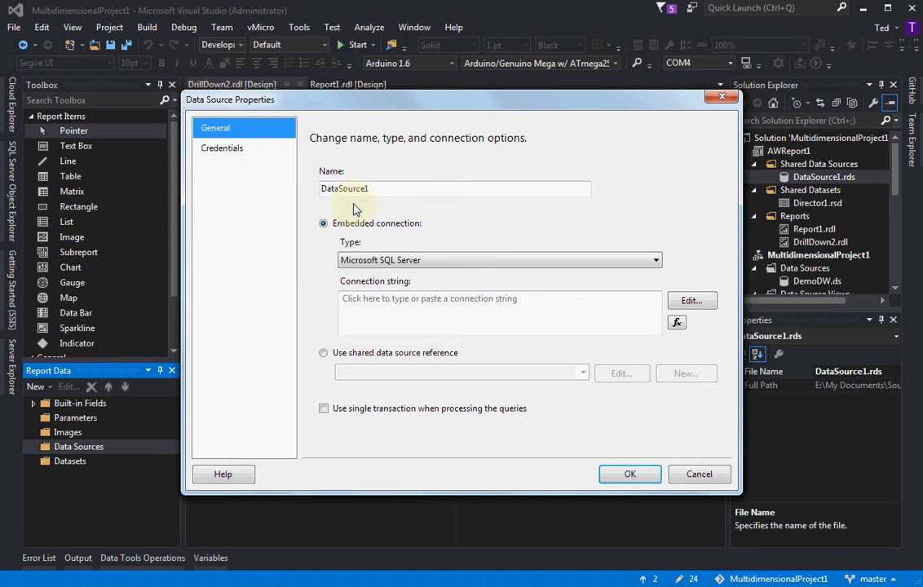
left_click(624, 474)
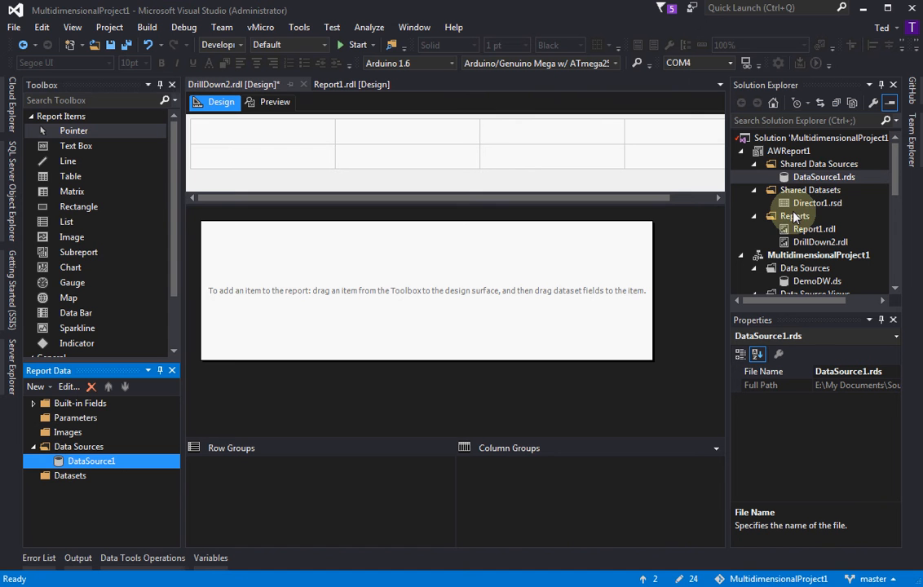
Add a dataset that uses the shared dataset Director1, keeping the default name DataSet1
left_click(71, 481)
right_click(70, 481)
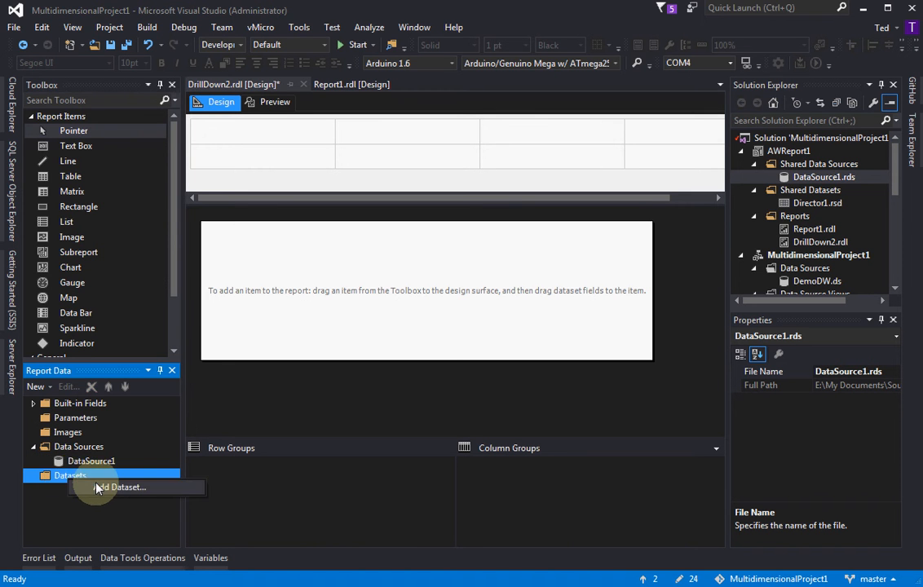
left_click(114, 487)
left_click(389, 208)
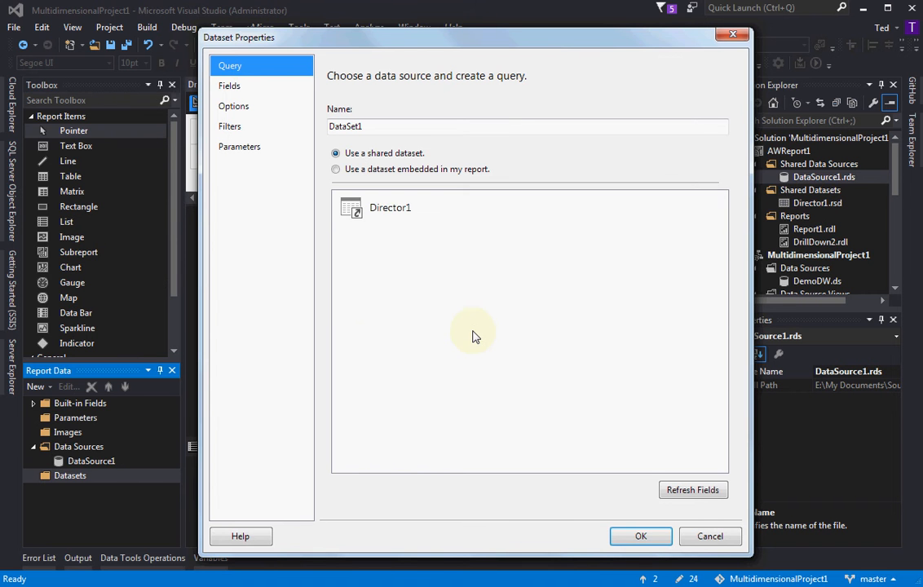
left_click(397, 210)
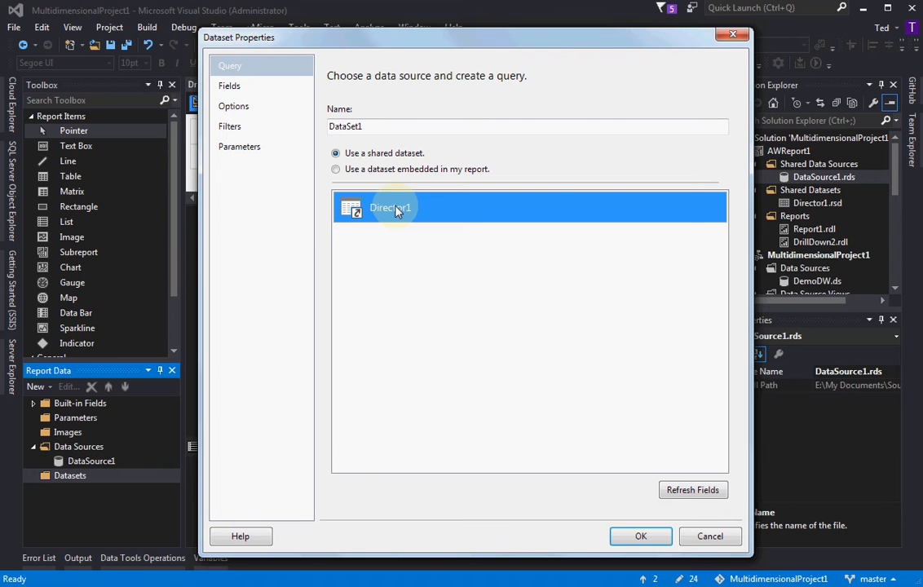
left_click(349, 128)
double_click(349, 128)
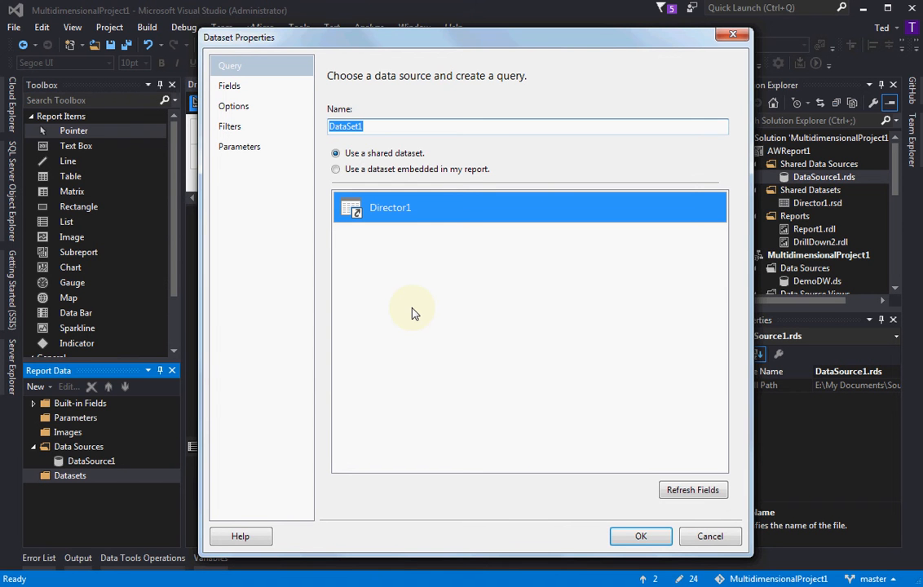
left_click(634, 538)
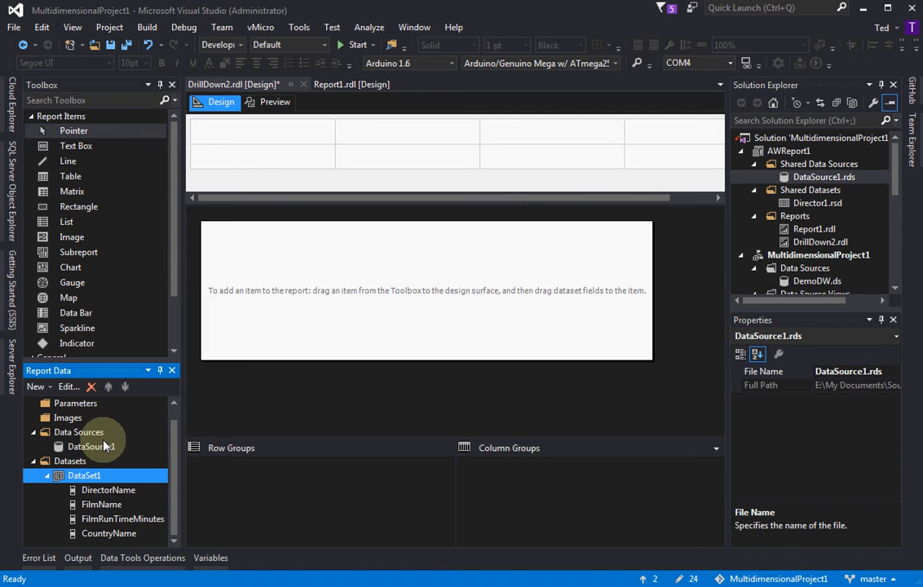
Delete the dataset DataSet1 from the report data
right_click(85, 479)
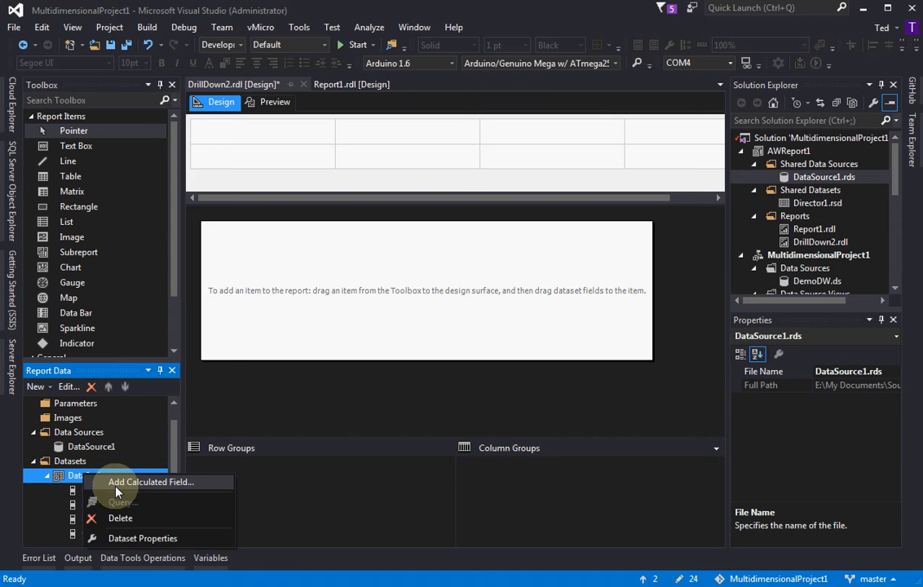
left_click(176, 516)
left_click(664, 367)
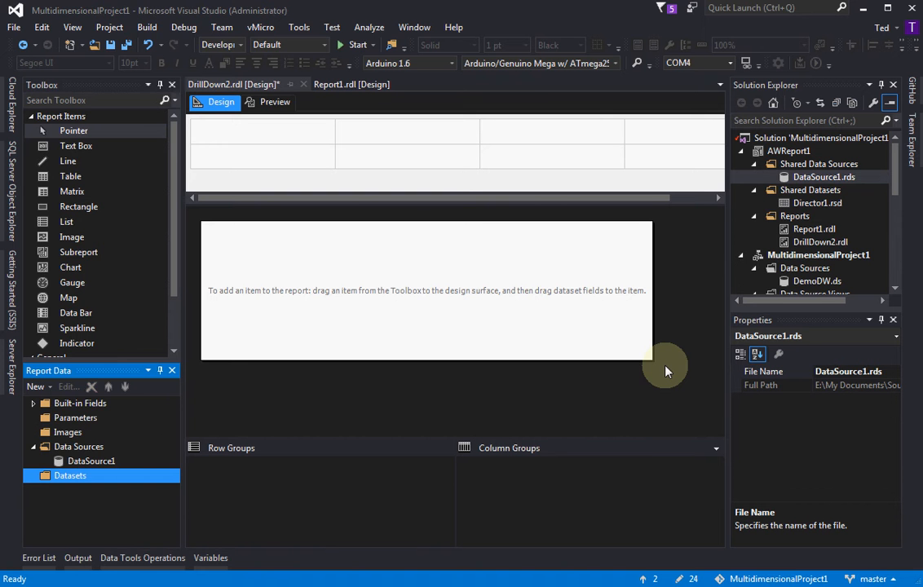
Add a dataset to the report that uses the shared dataset Director1 and name it Director1
left_click(82, 448)
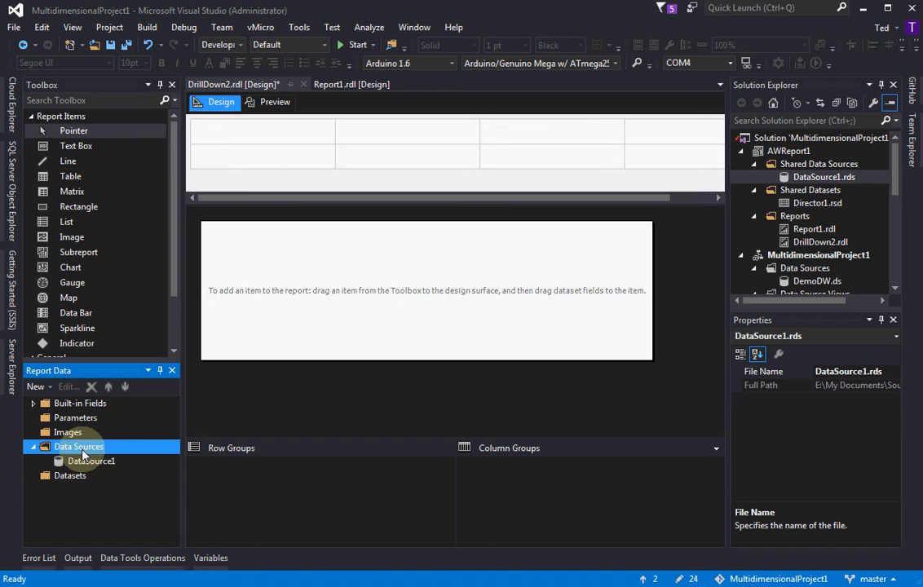
left_click(76, 477)
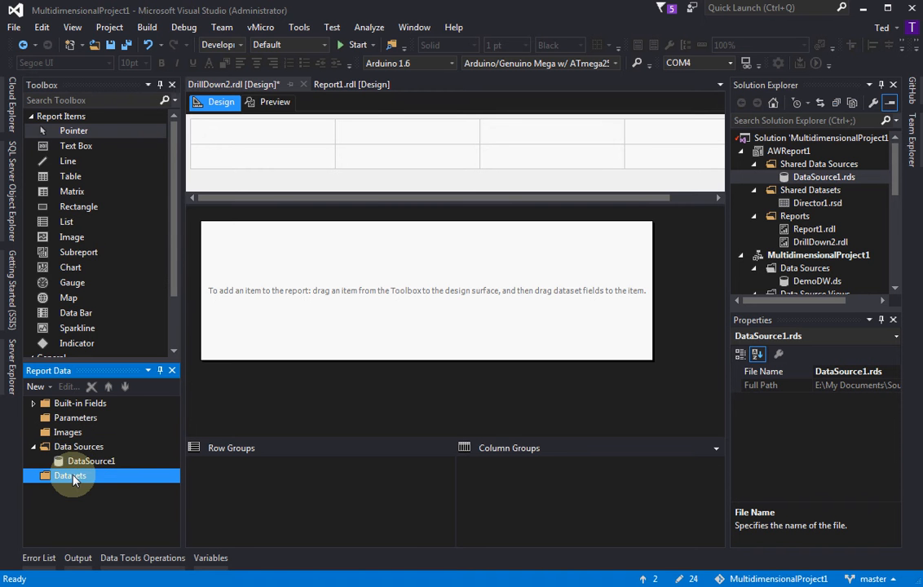
right_click(74, 480)
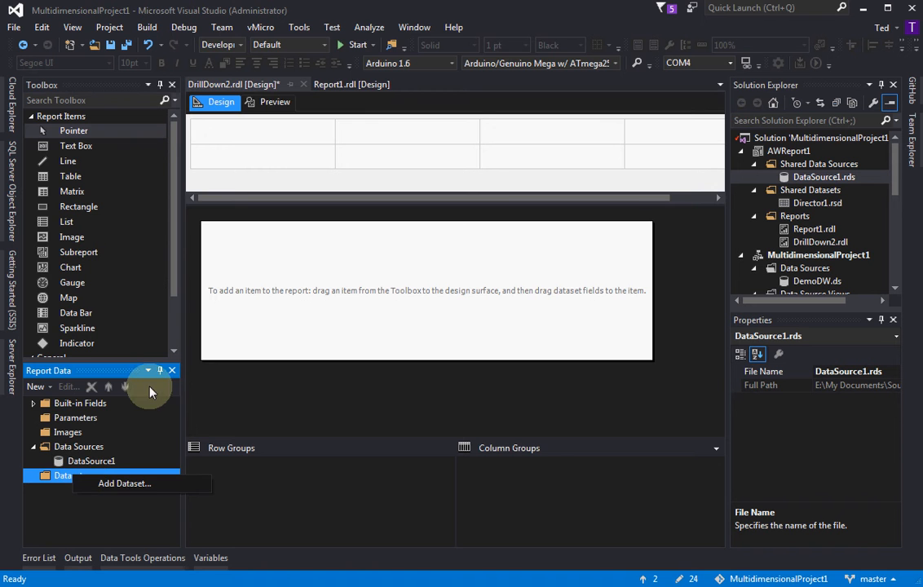
left_click(112, 484)
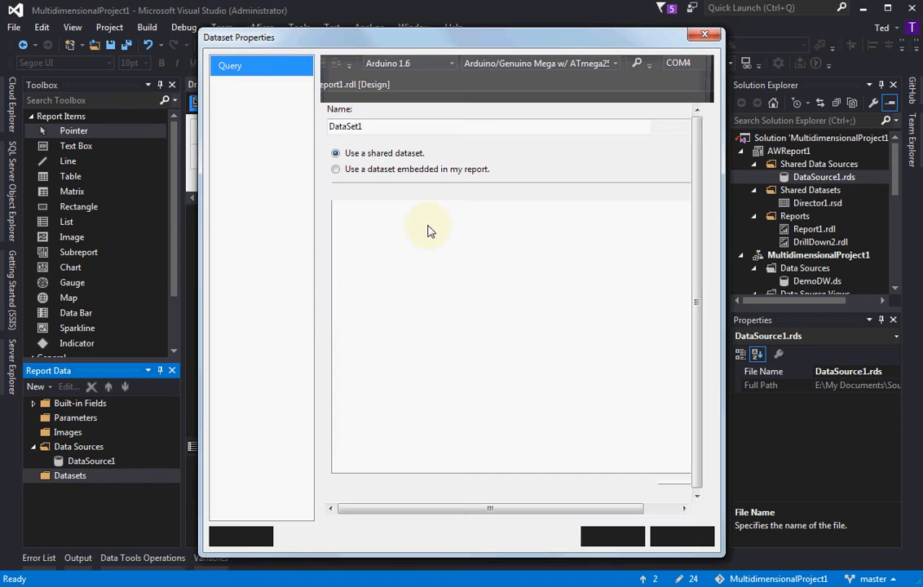
left_click(421, 213)
double_click(352, 126)
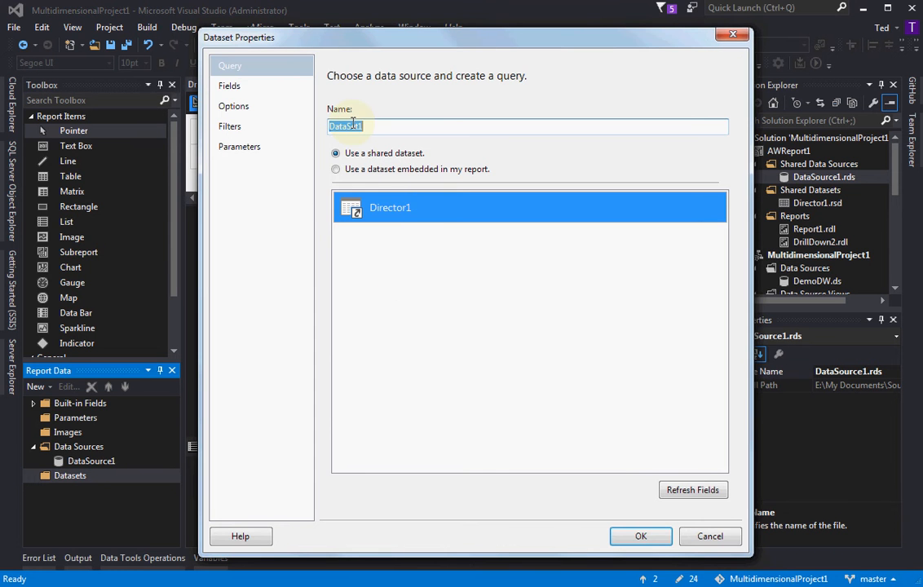
type("Di")
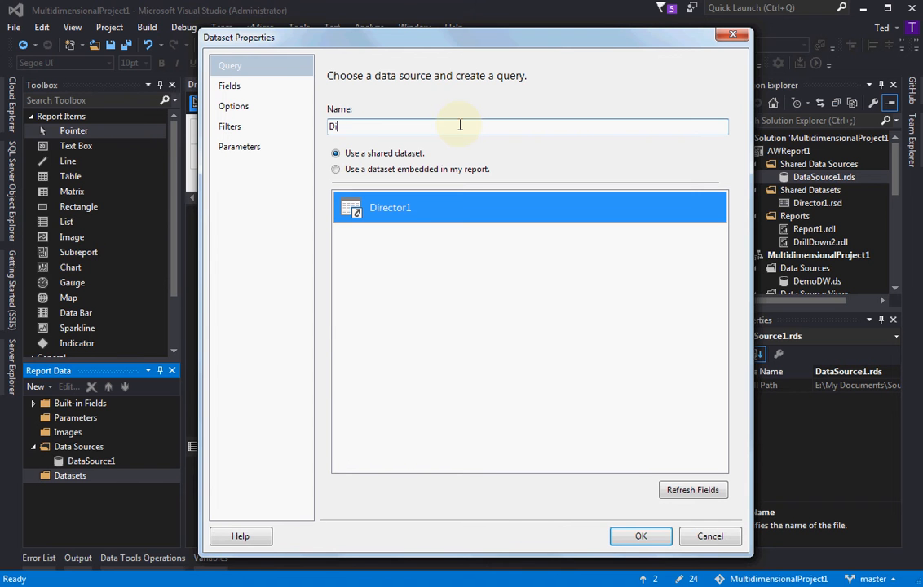
type("rector2")
key("BackSpace")
type("1")
left_click(629, 532)
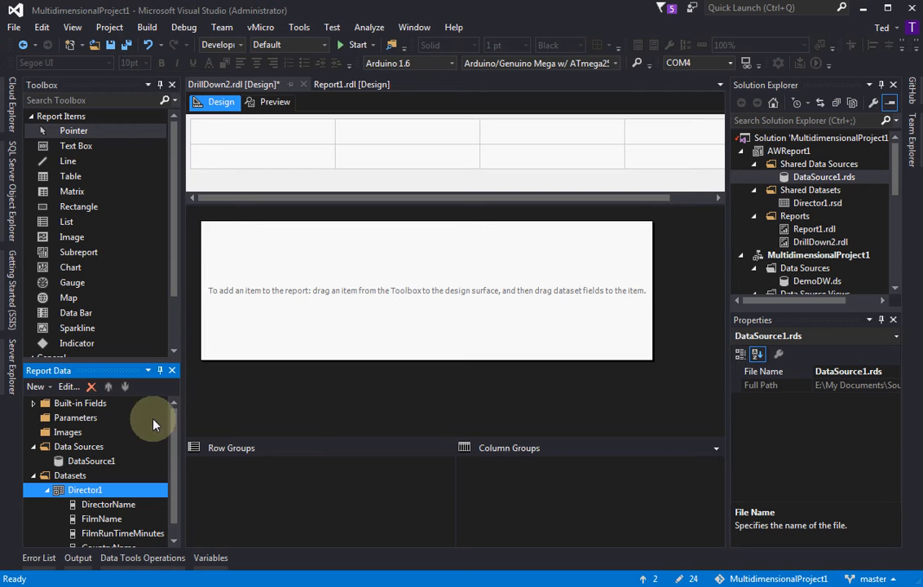
Insert a table into the empty report body and browse the fields offered for its first data cell
scroll(174, 455, "down", 1)
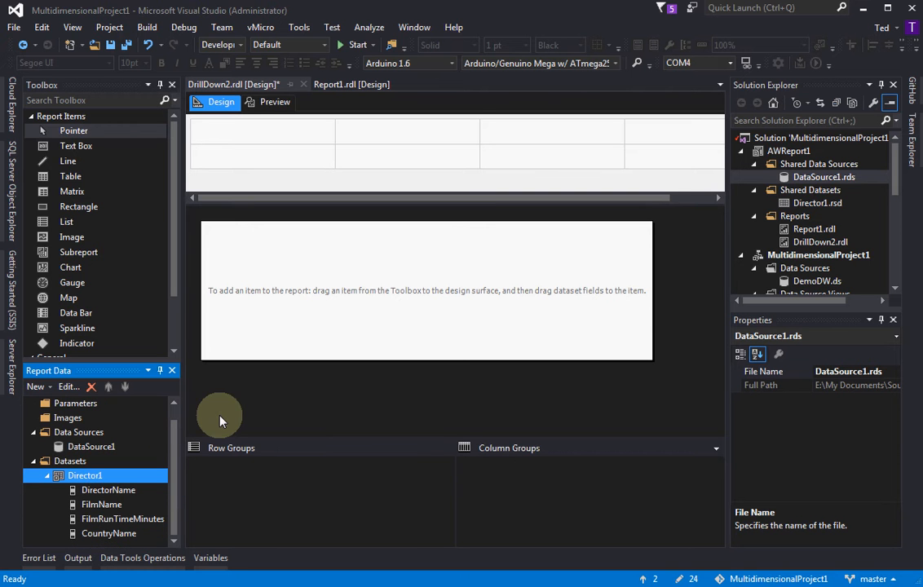
double_click(73, 177)
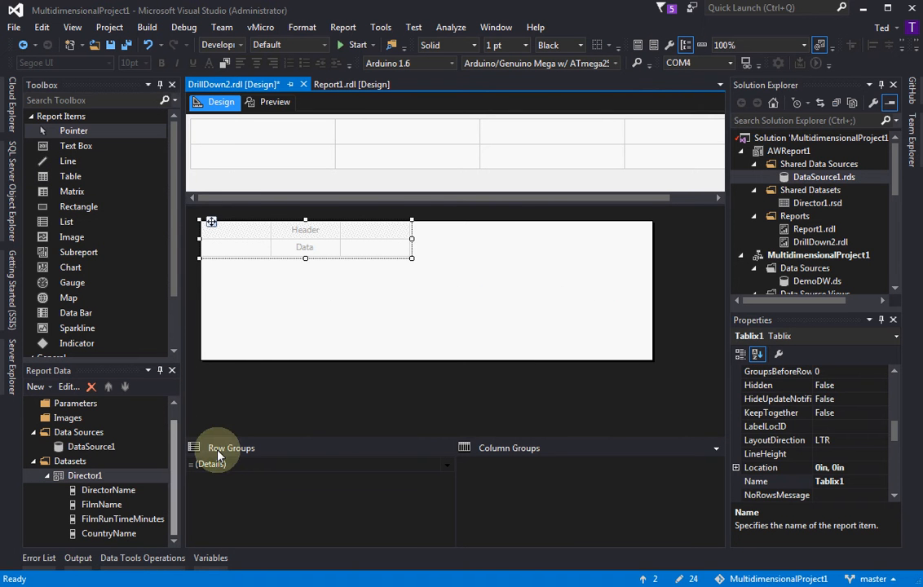
left_click(247, 250)
left_click(264, 246)
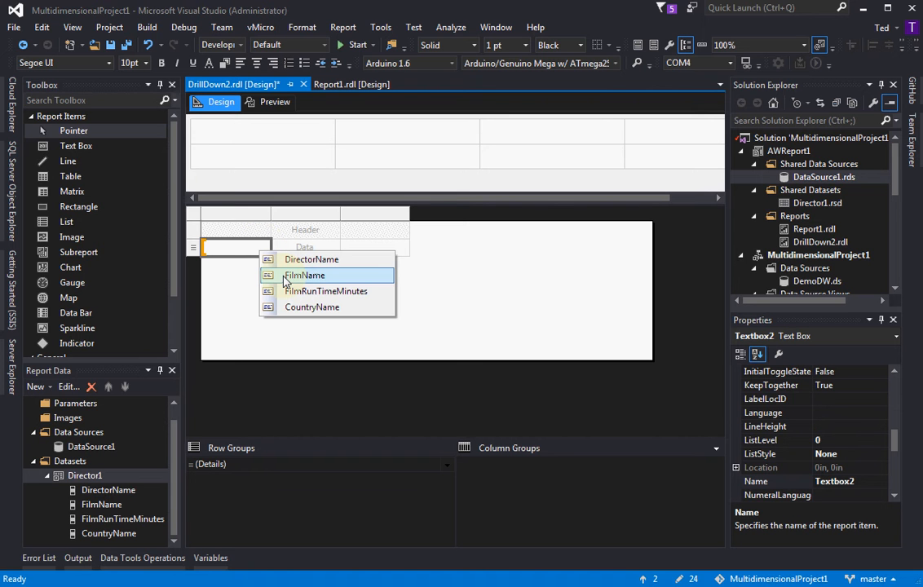
left_click(227, 251)
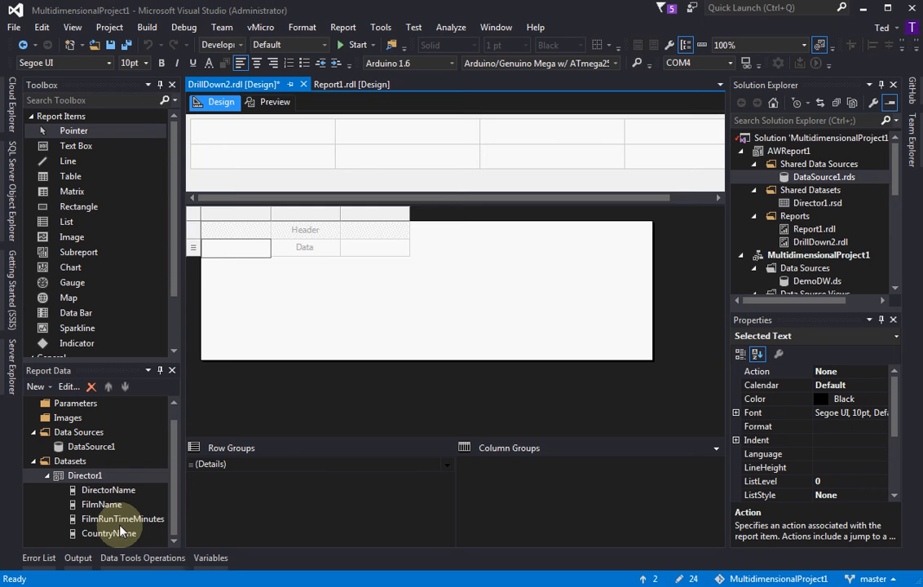
Preview the finished Report1.rdl and expand the director groups Andrew Davis, Andrew Dominik and Andy Wachowski
double_click(814, 230)
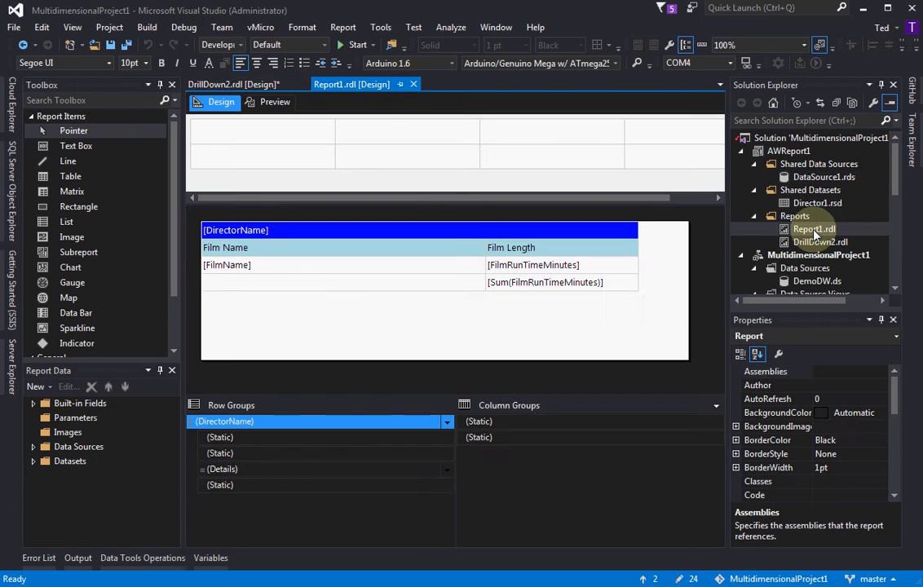
left_click(270, 104)
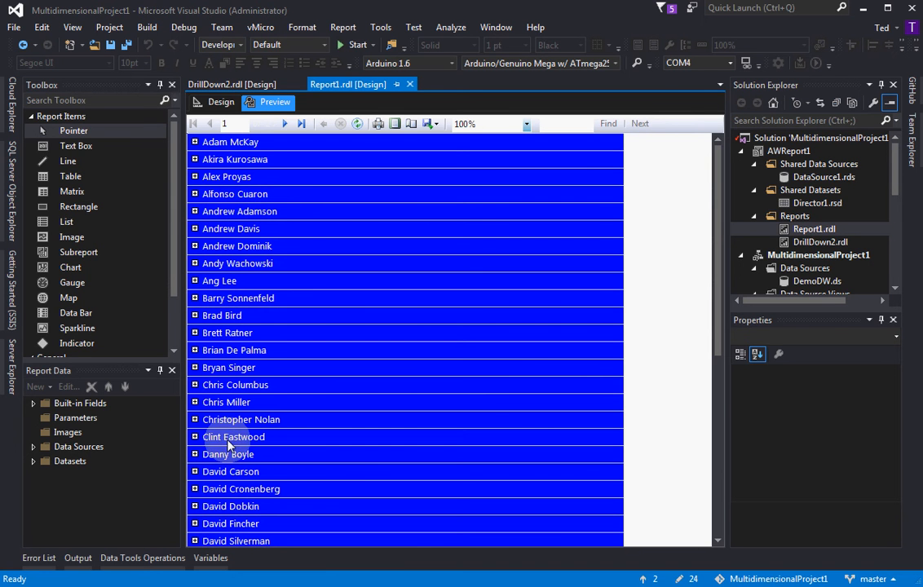
left_click(195, 229)
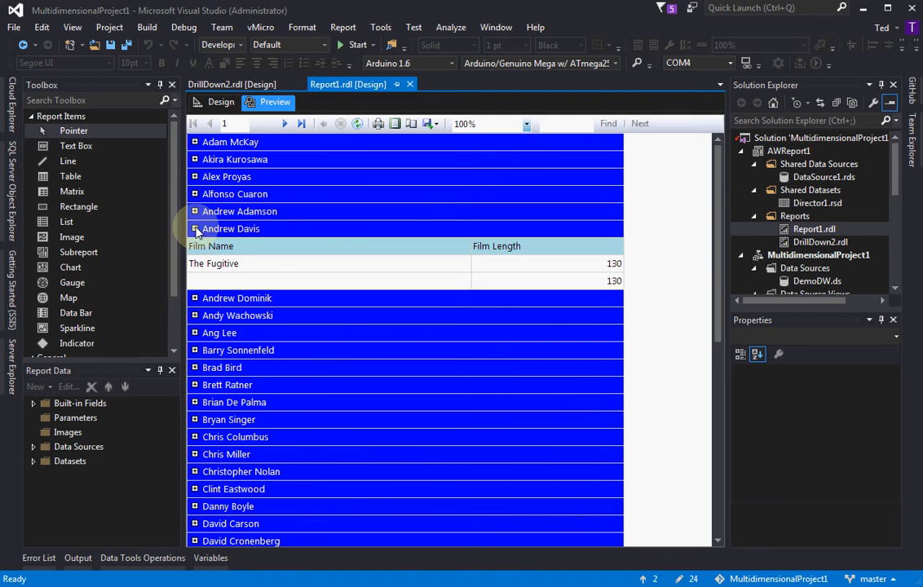
left_click(194, 299)
left_click(195, 368)
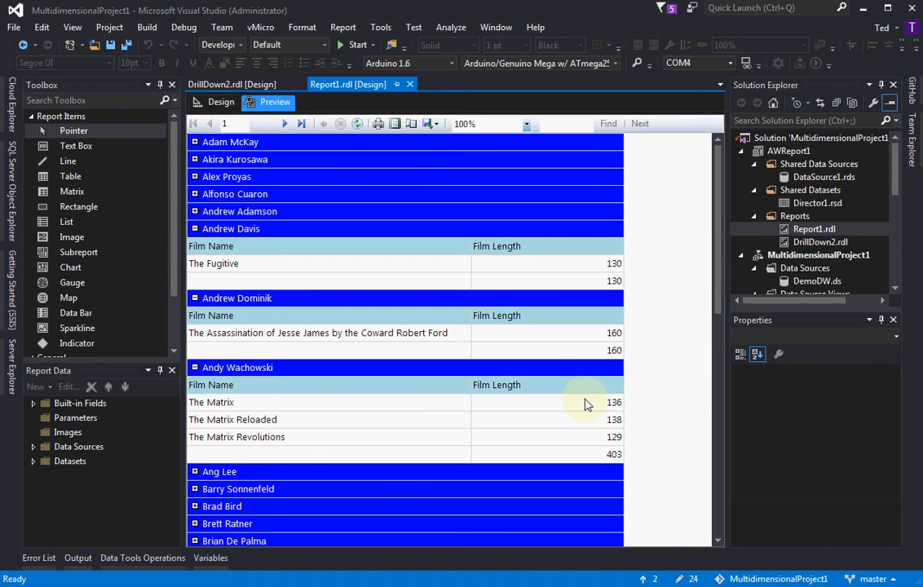
Expand the Ang Lee group in the Report1 preview, look through its films and close Report1.rdl
left_click(195, 472)
scroll(336, 440, "down", 1)
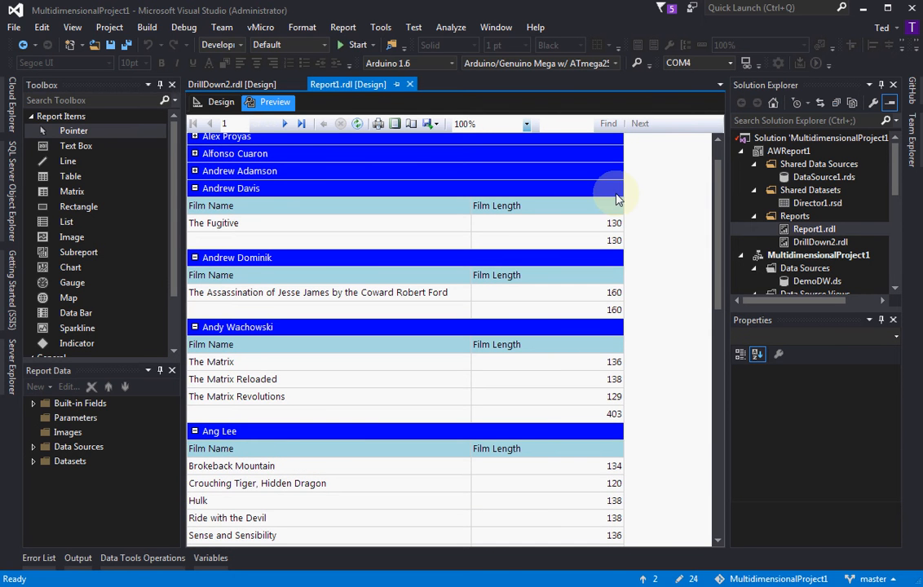
left_click(409, 85)
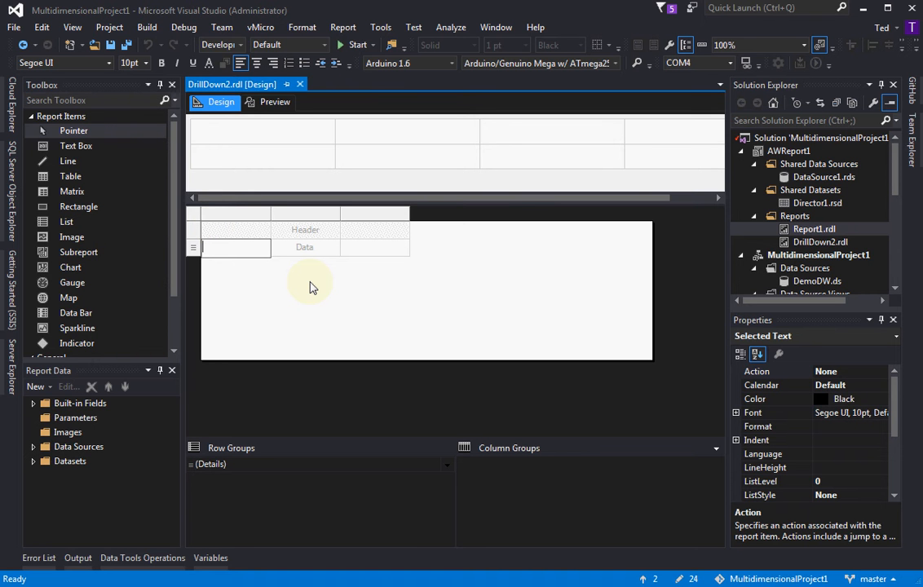
Show the Director1 dataset's fields and assign FilmName to the first data cell of the DrillDown2 table
left_click(34, 461)
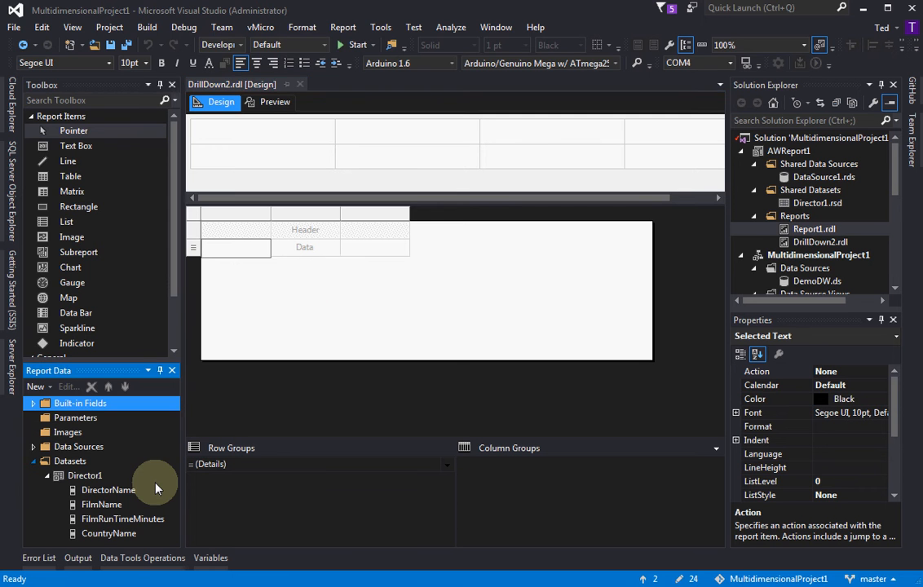
left_click(239, 251)
left_click(230, 263)
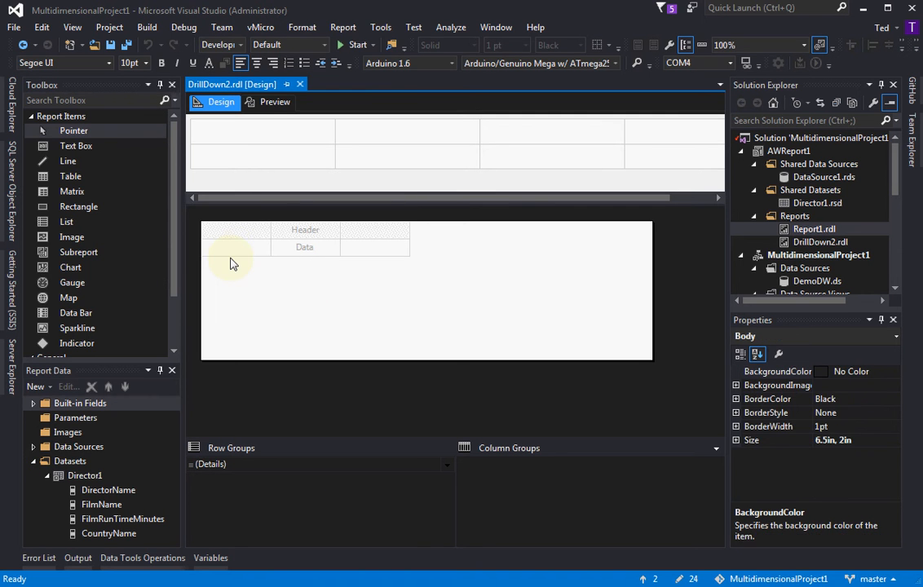
left_click(237, 248)
left_click(263, 247)
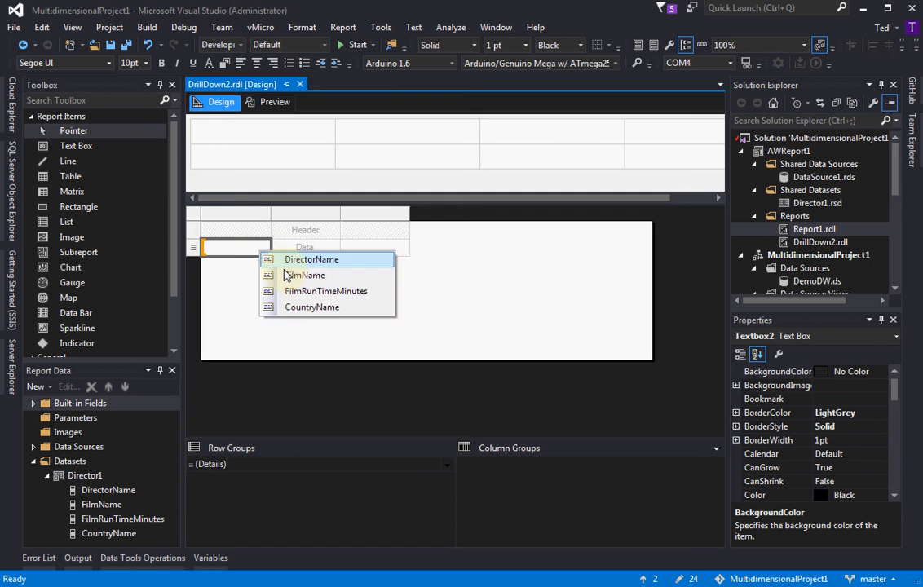
left_click(306, 275)
Assign FilmRunTimeMinutes to the table's second data cell and delete the empty third column
left_click(322, 253)
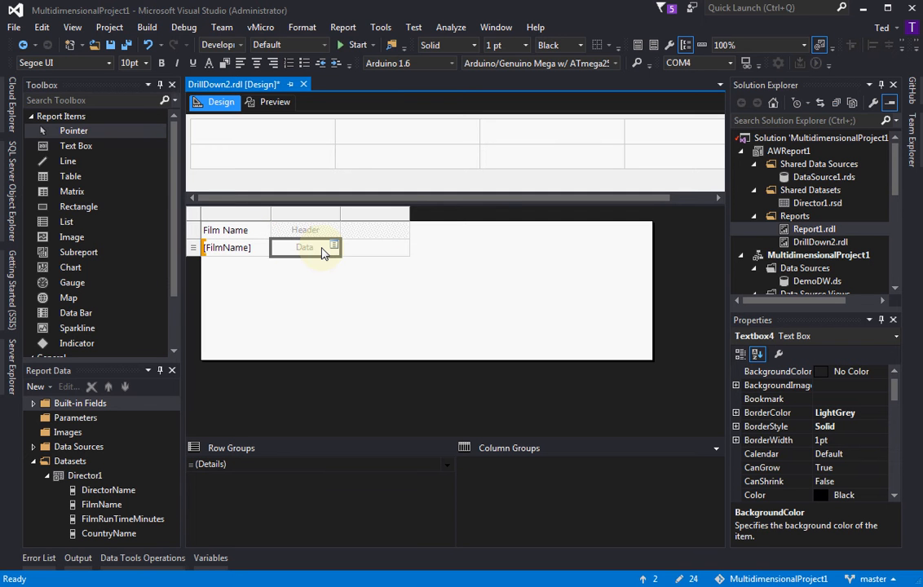
left_click(332, 246)
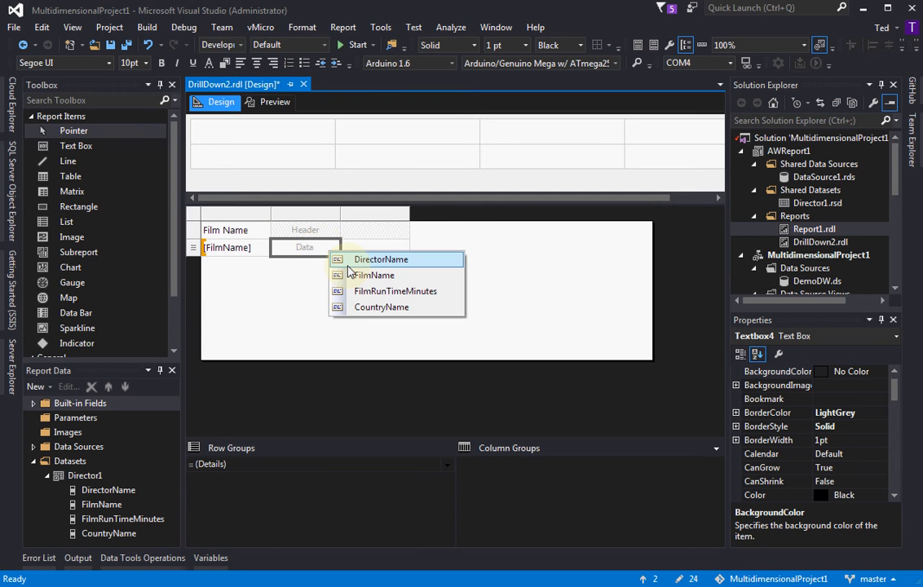
left_click(356, 291)
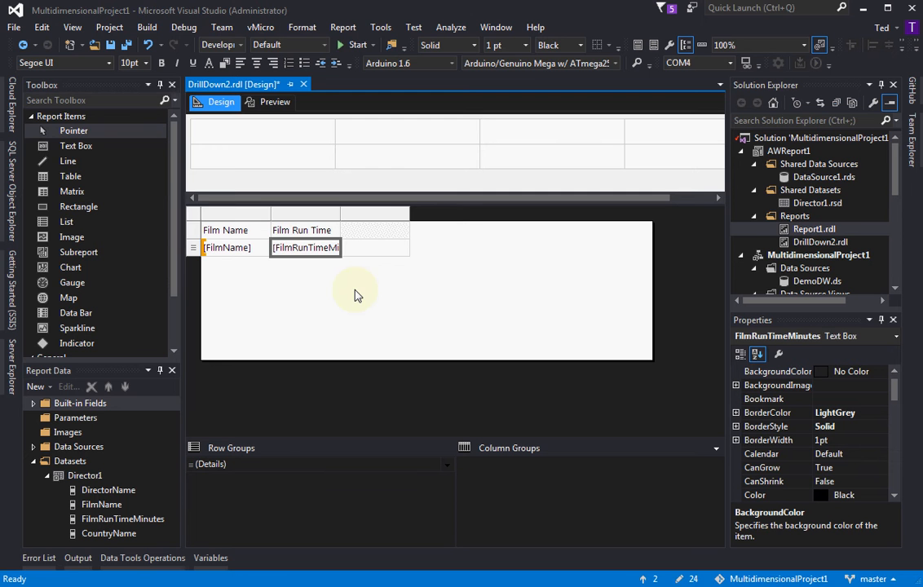
right_click(367, 221)
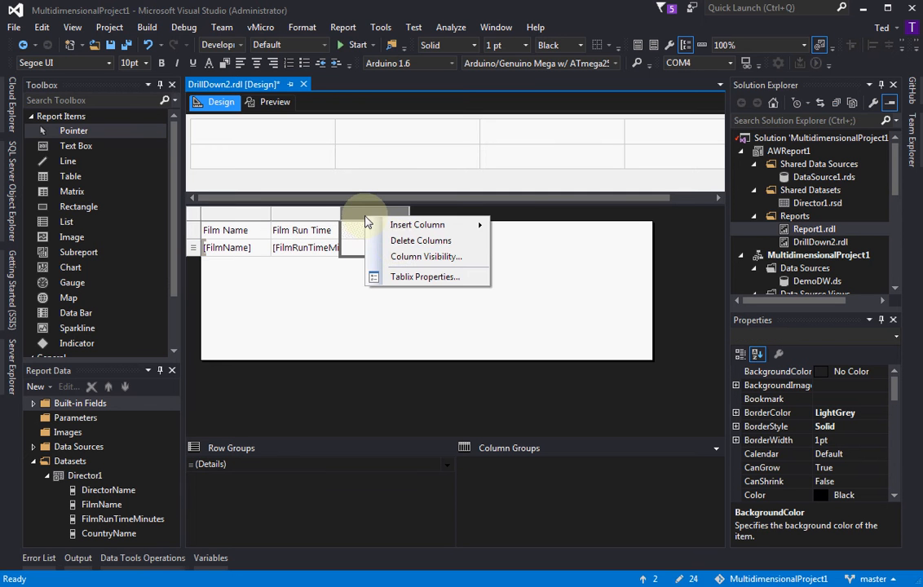
left_click(398, 242)
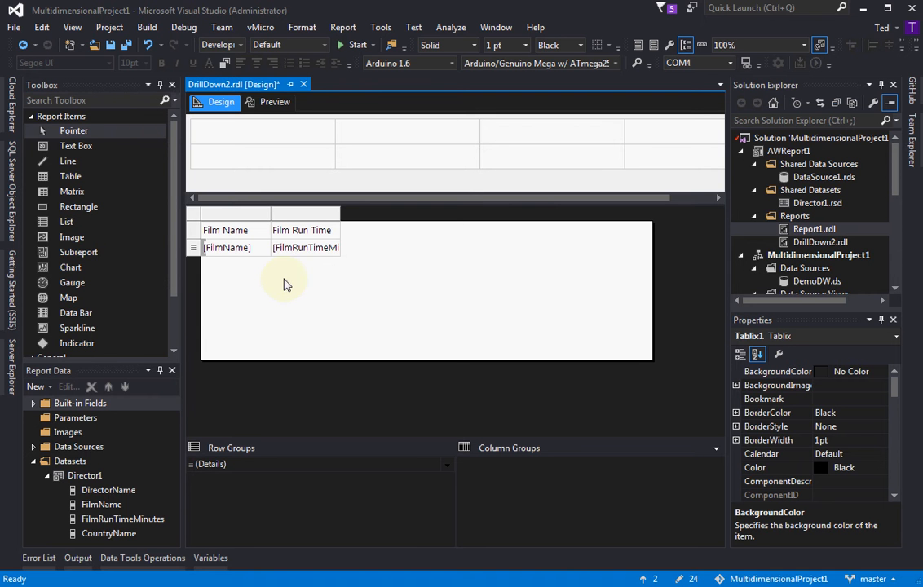
Add a parent row group to the Details group, grouped by DirectorName, with a group header and a group footer
left_click(232, 466)
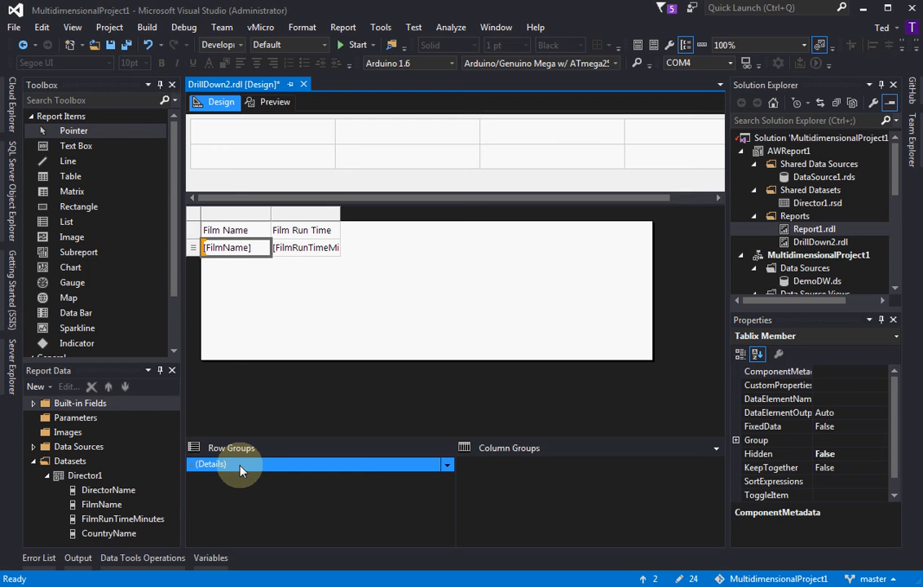
right_click(240, 470)
mouse_move(257, 476)
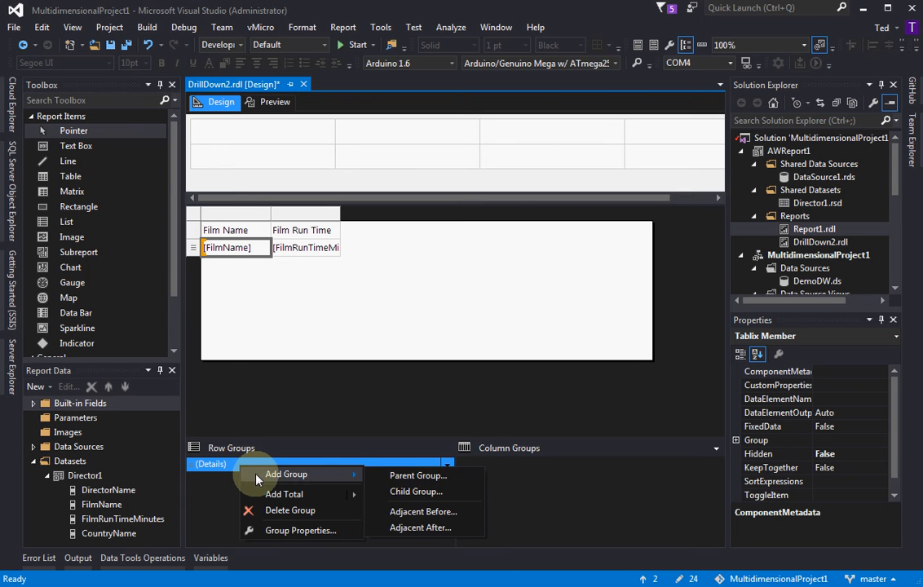
left_click(387, 477)
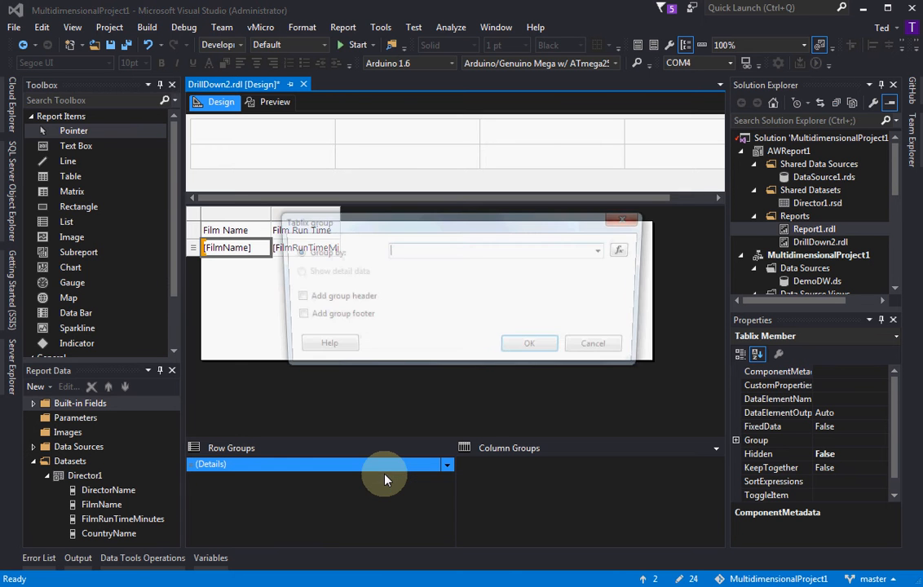
left_click(604, 252)
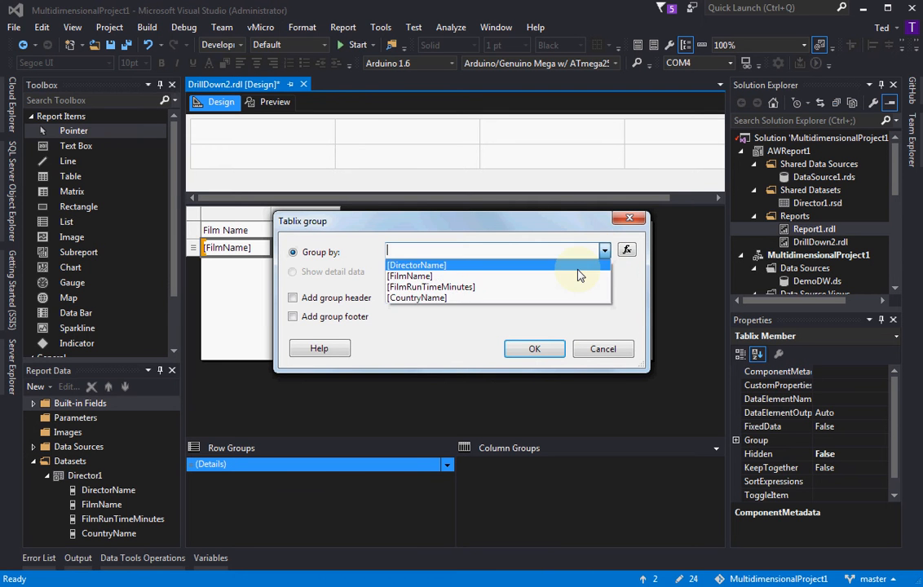
left_click(576, 265)
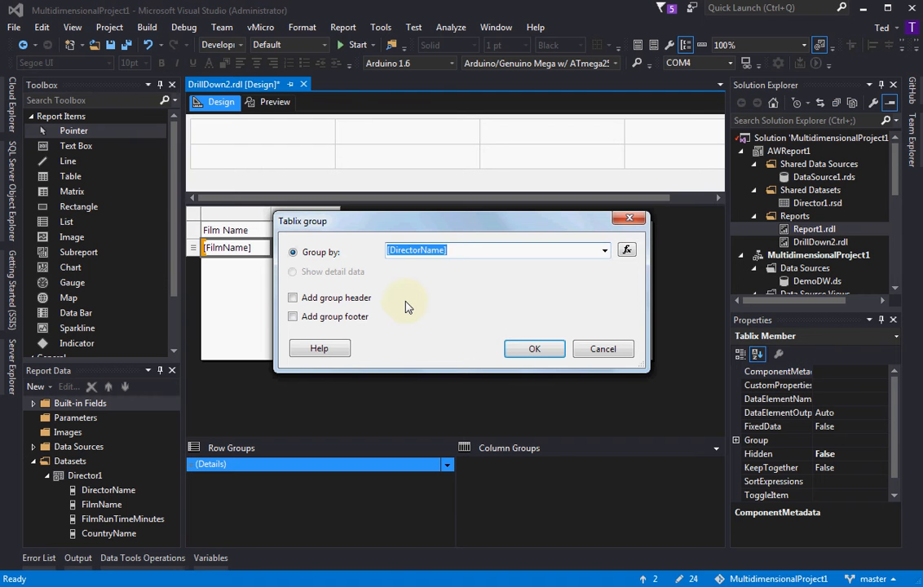
left_click(292, 298)
left_click(308, 318)
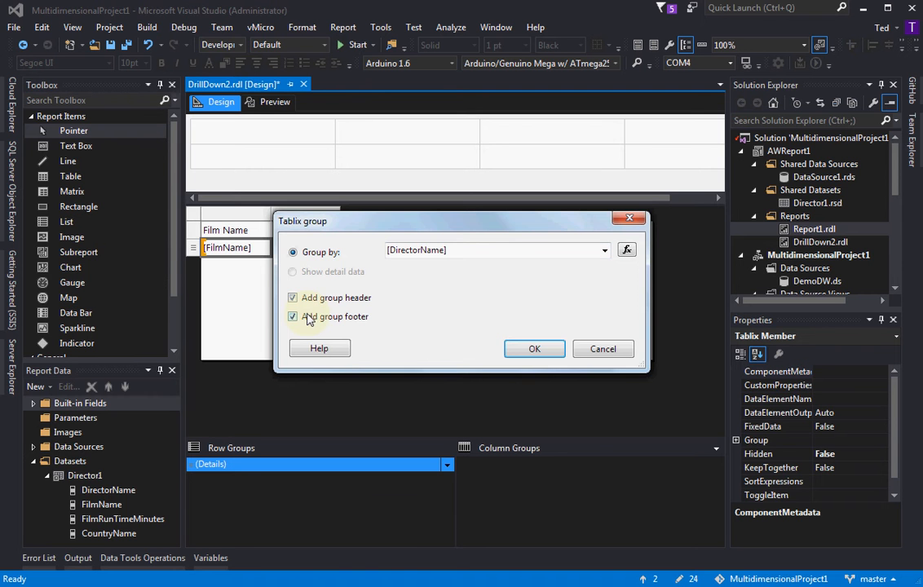
left_click(530, 349)
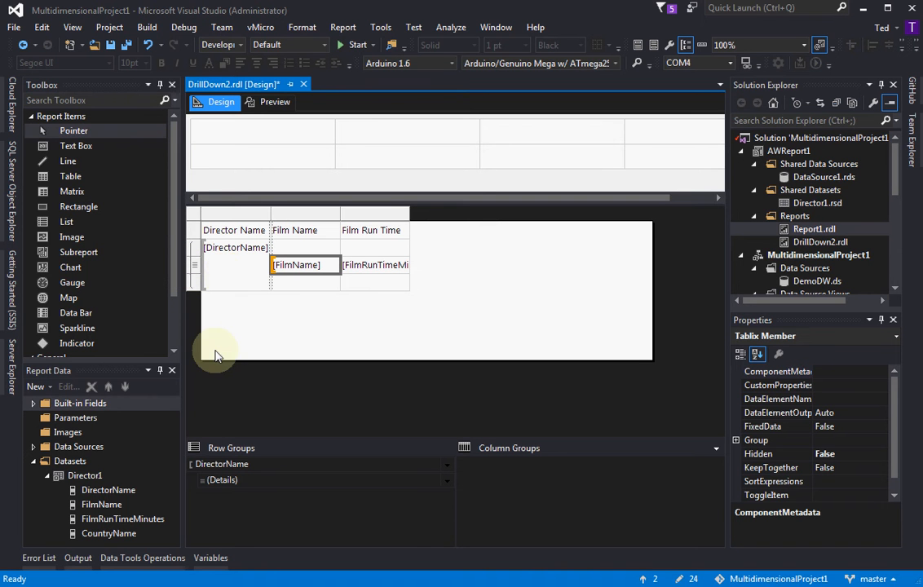
Examine which table rows belong to the DirectorName and Details row groups, including the group's header and footer rows
left_click(221, 465)
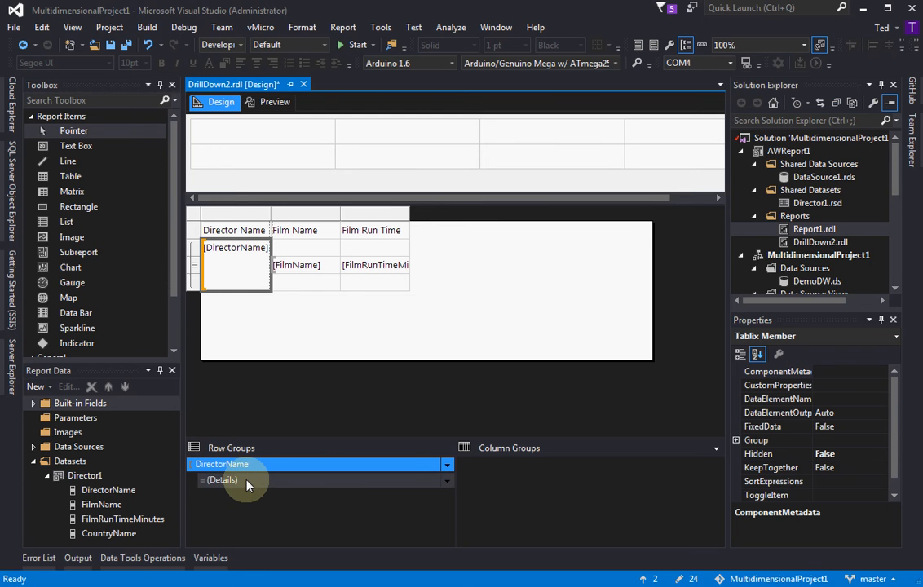
left_click(247, 481)
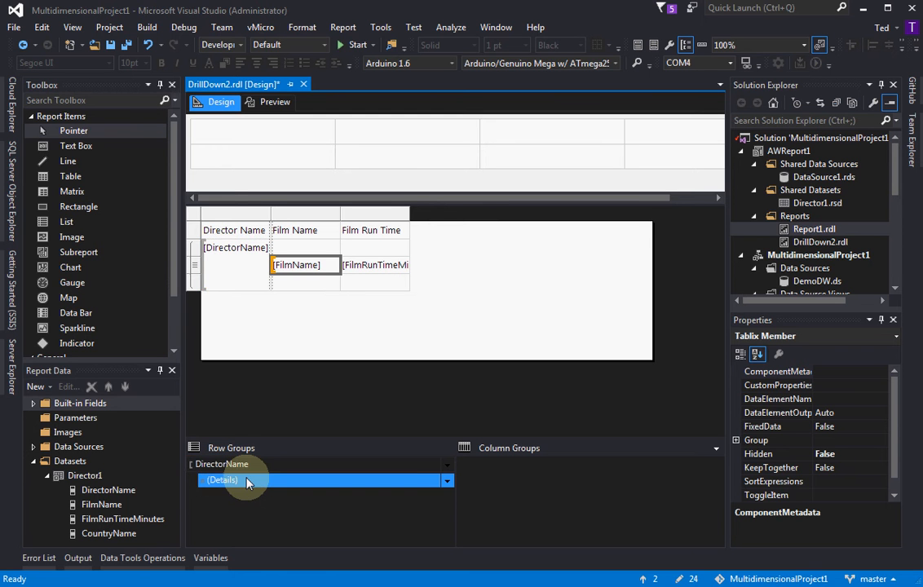
left_click(251, 482)
left_click(252, 482)
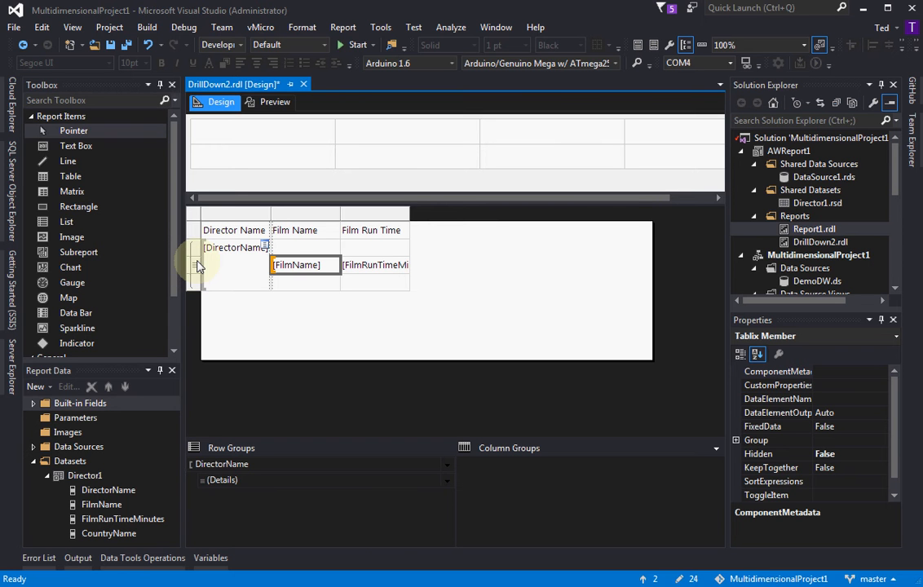
left_click(205, 484)
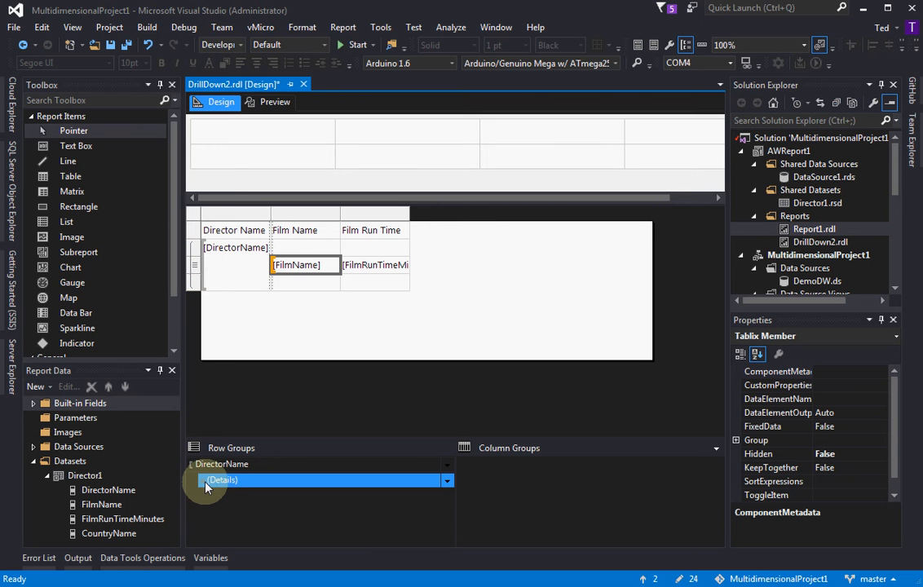
left_click(448, 482)
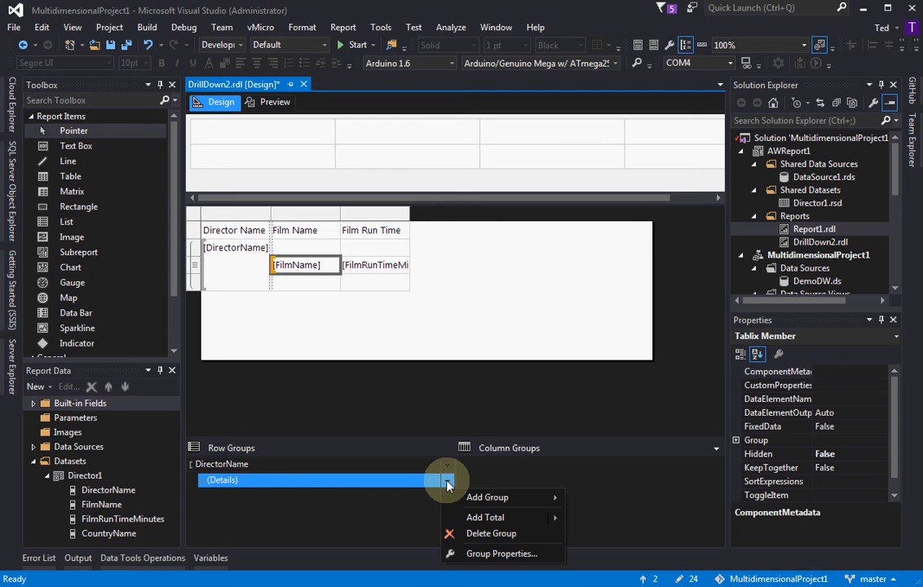
left_click(356, 397)
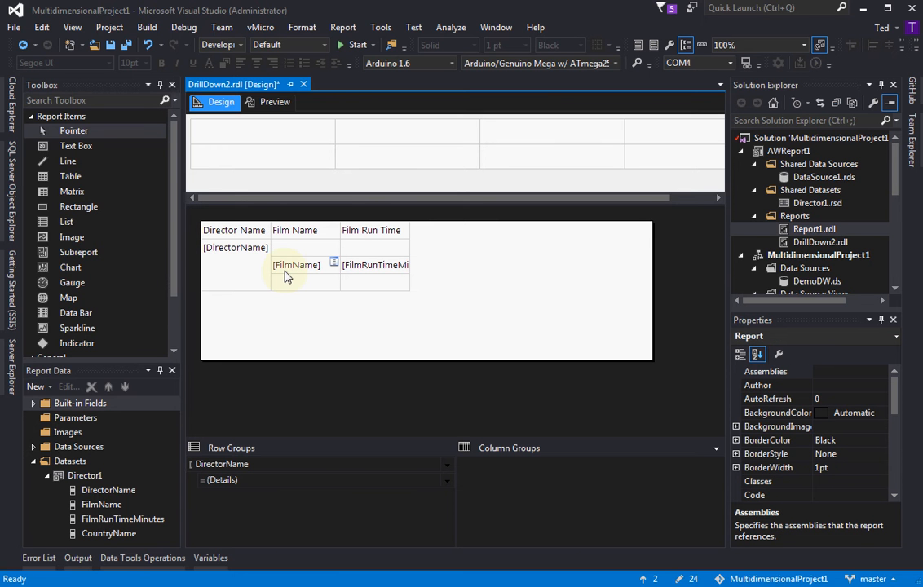
left_click(213, 248)
left_click(192, 253)
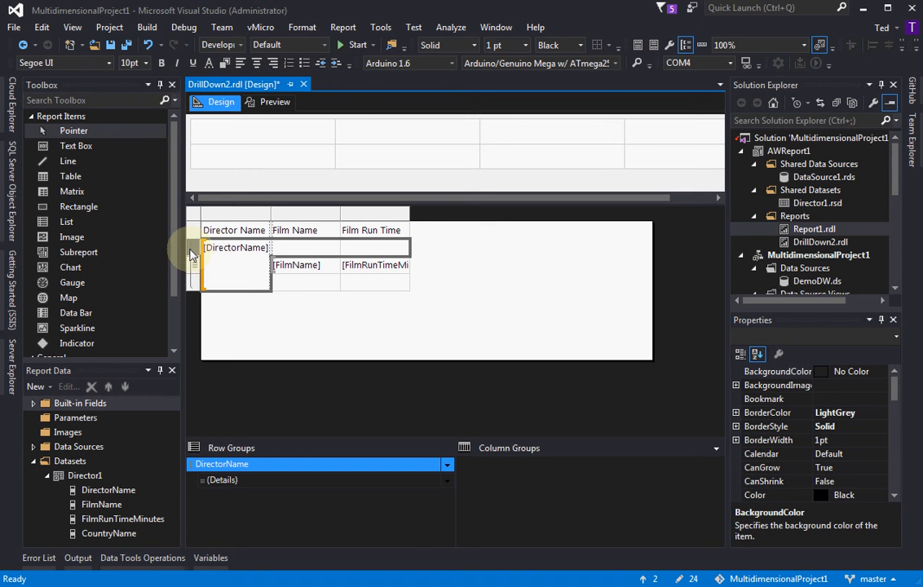
left_click(192, 283)
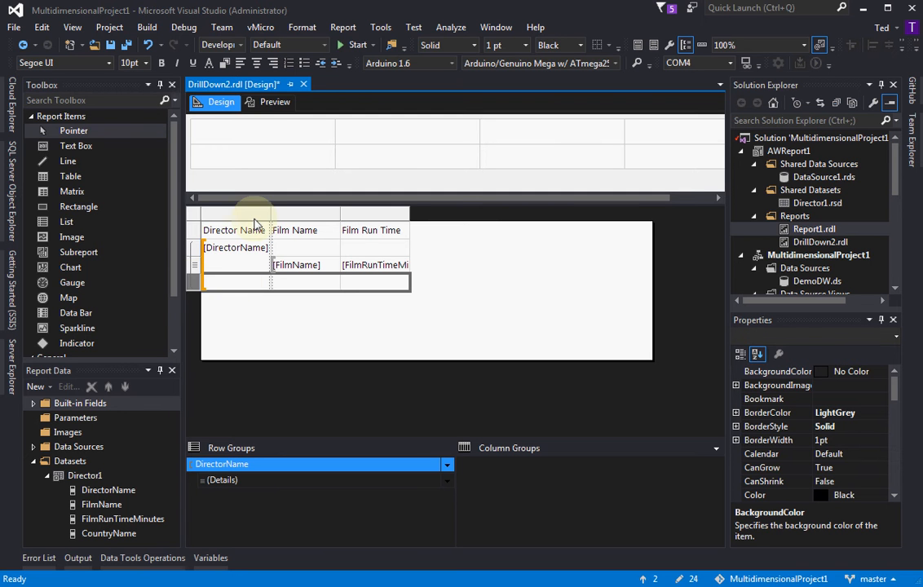
left_click(267, 135)
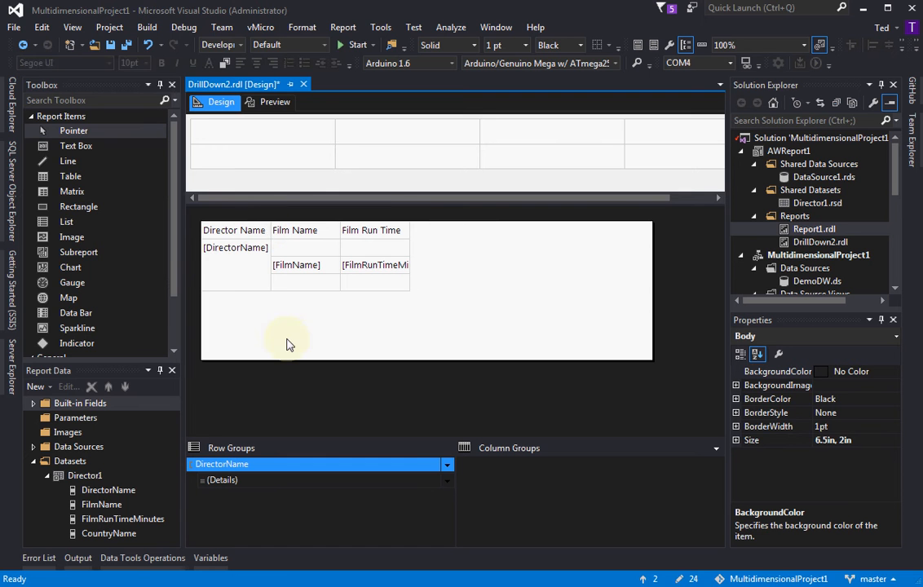
Widen the Director Name, Film Name and Film Run Time Minutes columns until the table spans the report body's width
left_click(244, 256)
left_click_drag(271, 214, 314, 212)
left_click_drag(382, 214, 548, 215)
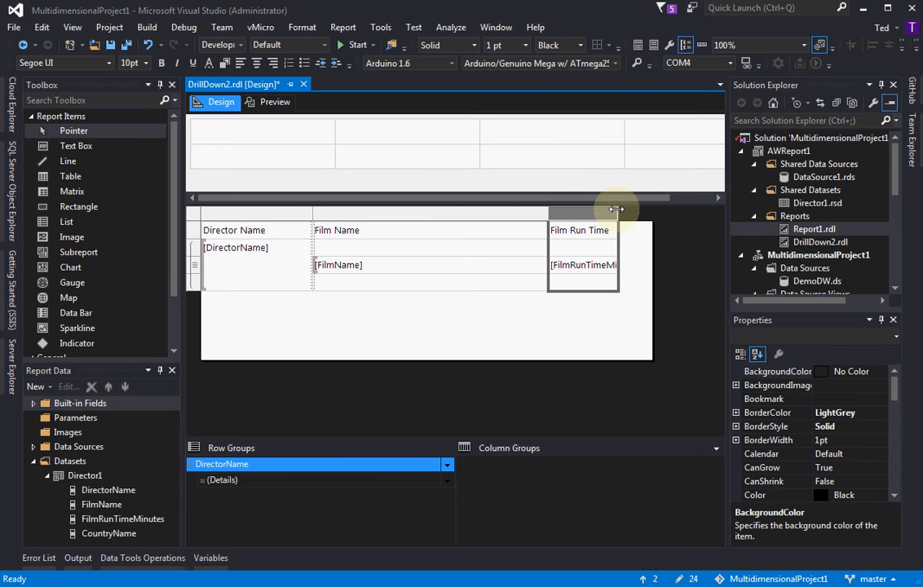
left_click_drag(616, 209, 653, 212)
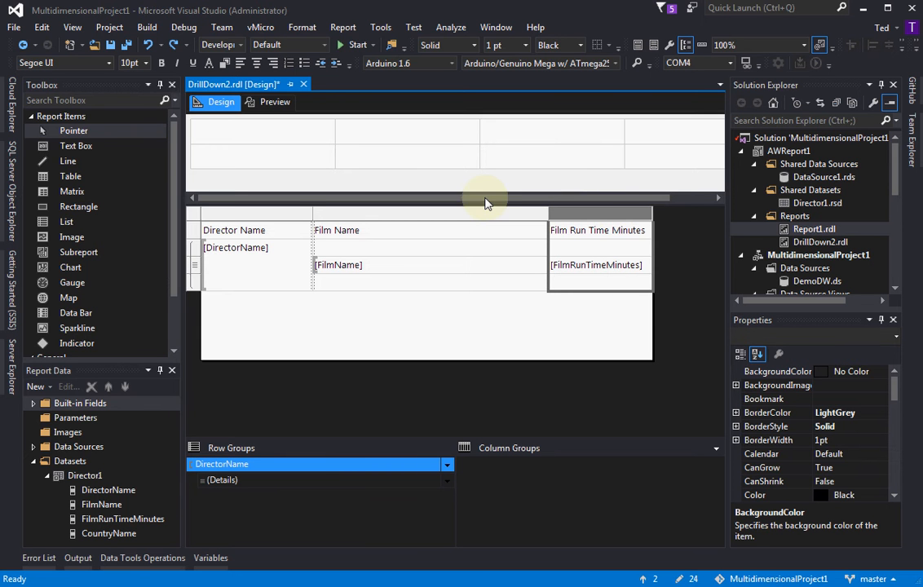
Preview the DrillDown2 report to examine how films are grouped under each director, and return to the design
left_click(261, 103)
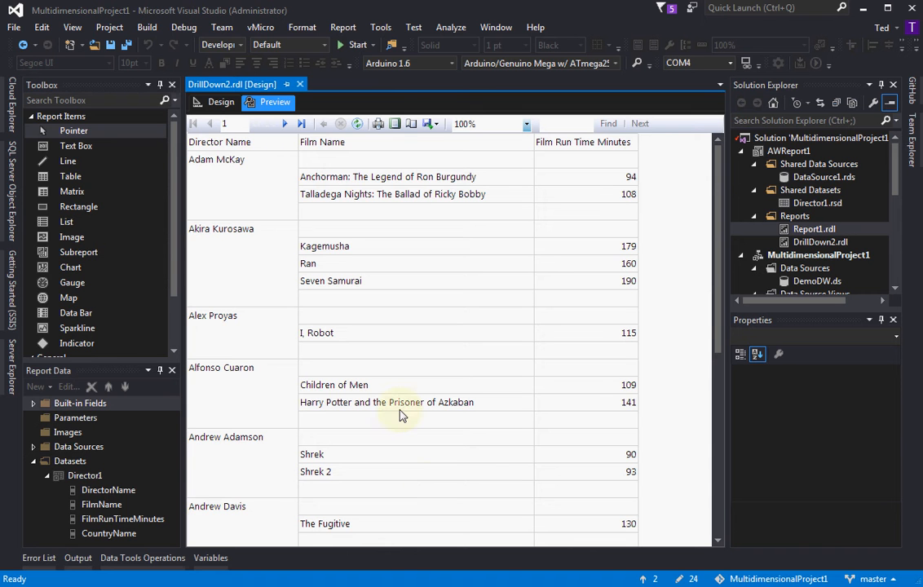
left_click(214, 103)
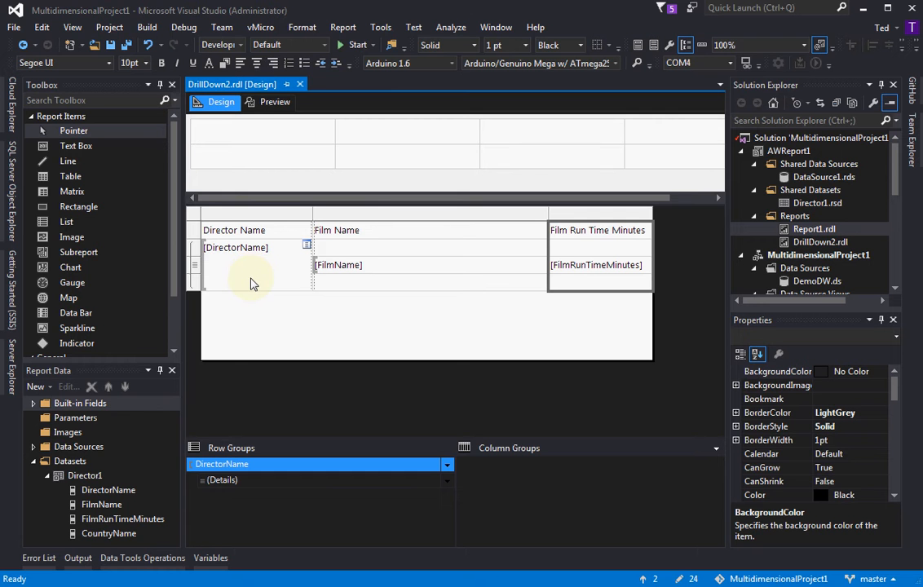
left_click(269, 104)
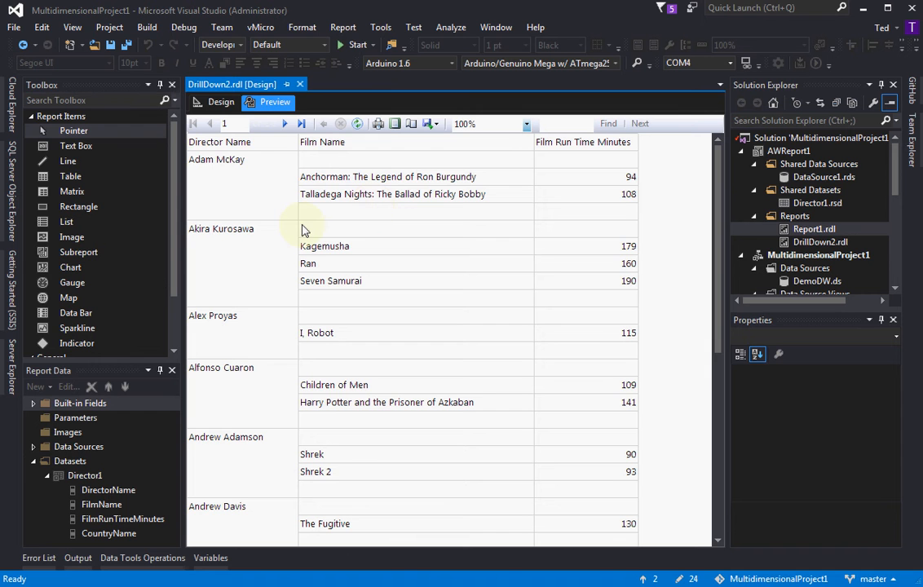
left_click(213, 103)
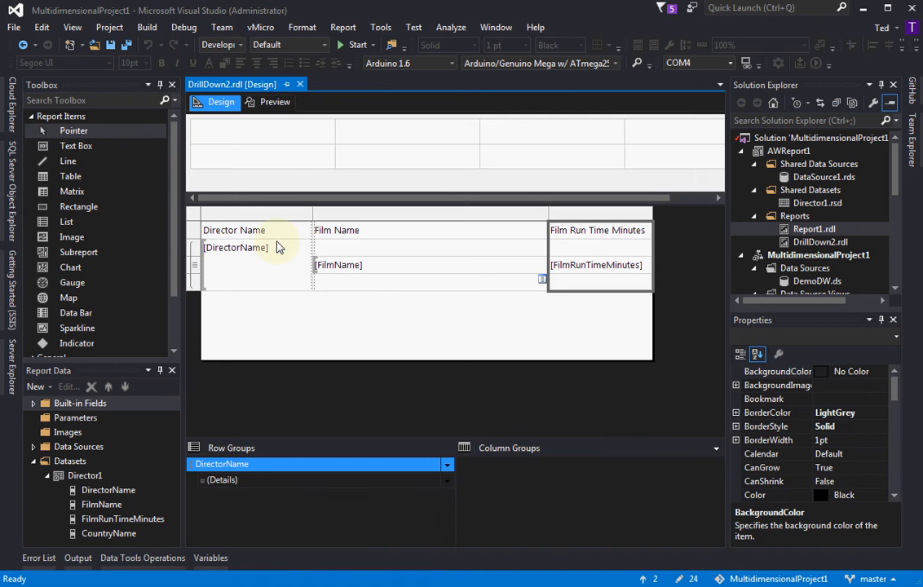
left_click(249, 215)
right_click(249, 216)
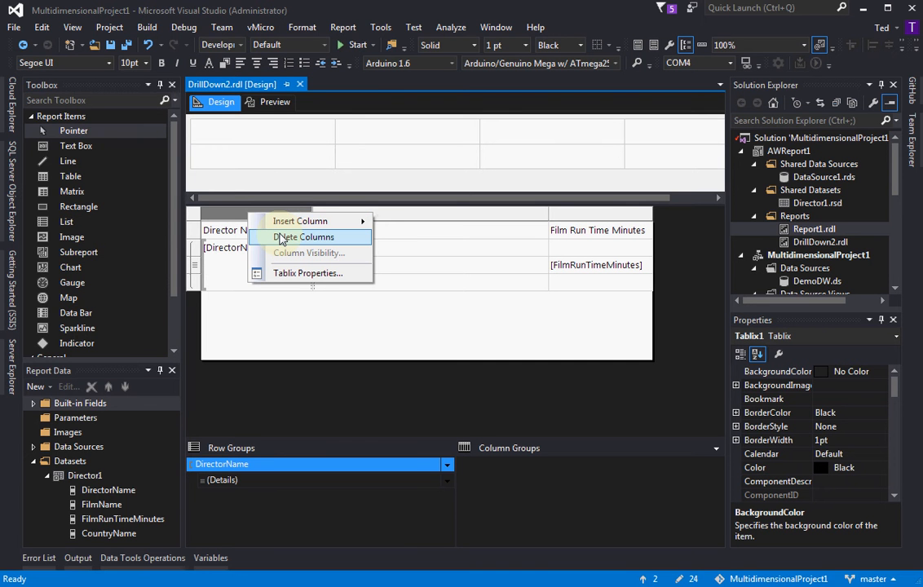
left_click(255, 109)
Check the separate Director Name column in the preview, return to the design and place the cursor in that column's header text
left_click(269, 102)
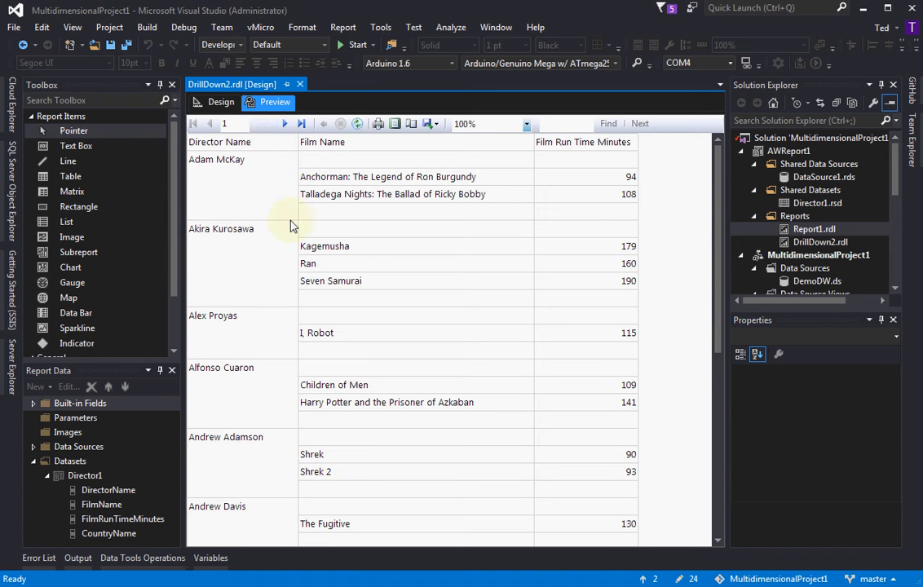
left_click(216, 102)
left_click(249, 231)
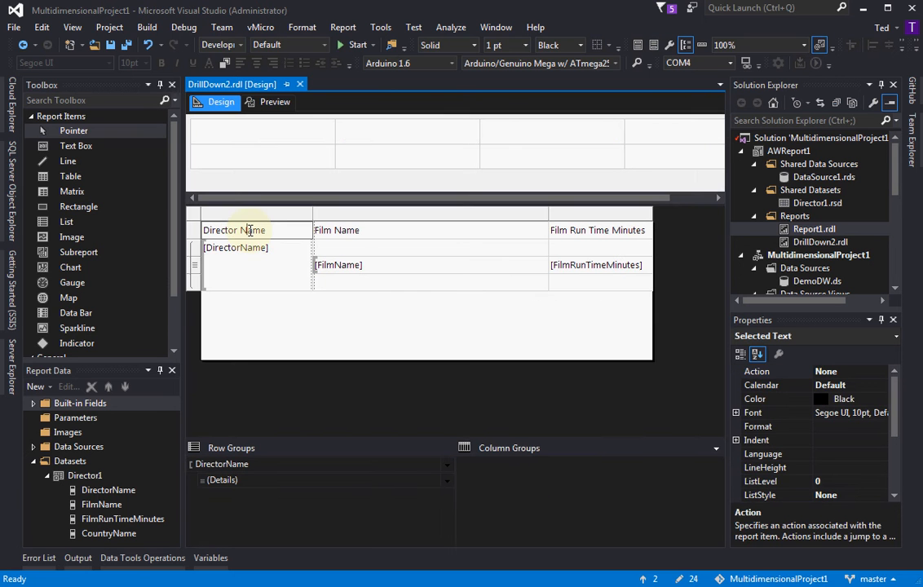
Delete the separate Director Name column and insert the DirectorName field in the empty group header cell above [FilmName]
left_click(243, 215)
key("Delete")
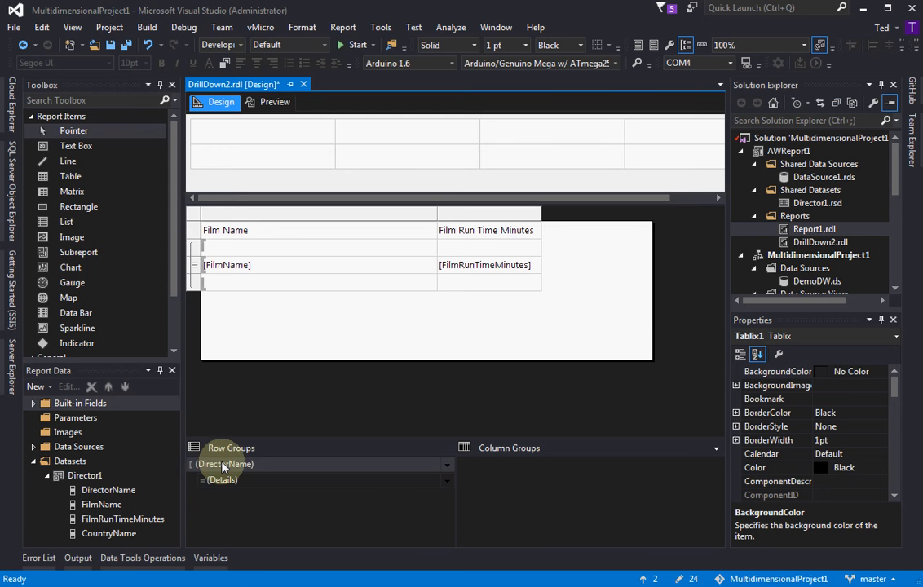
left_click(421, 253)
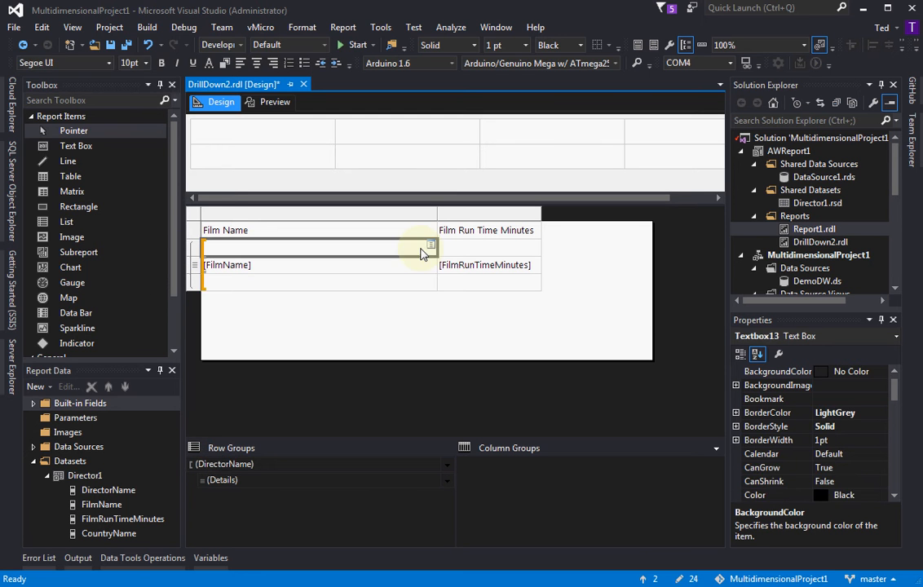
left_click(402, 245)
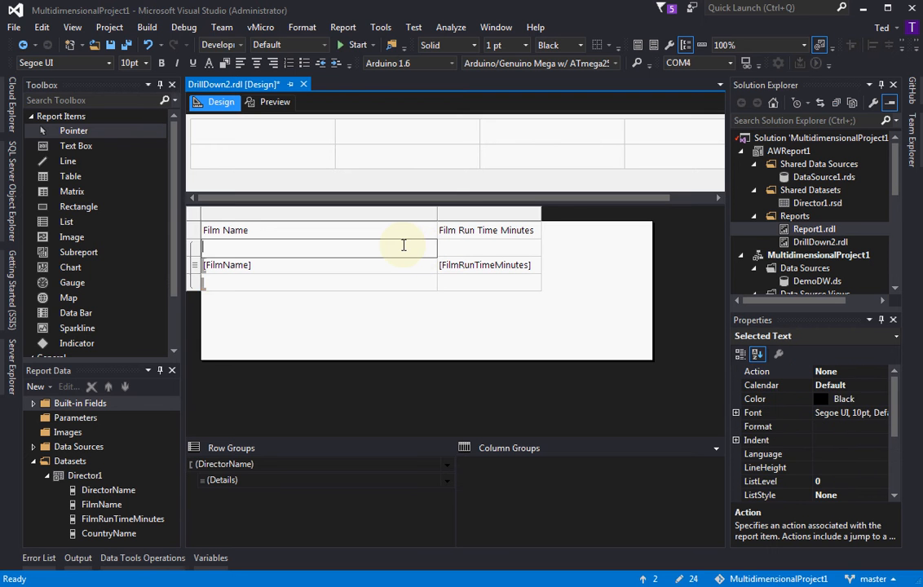
left_click(413, 281)
left_click(432, 245)
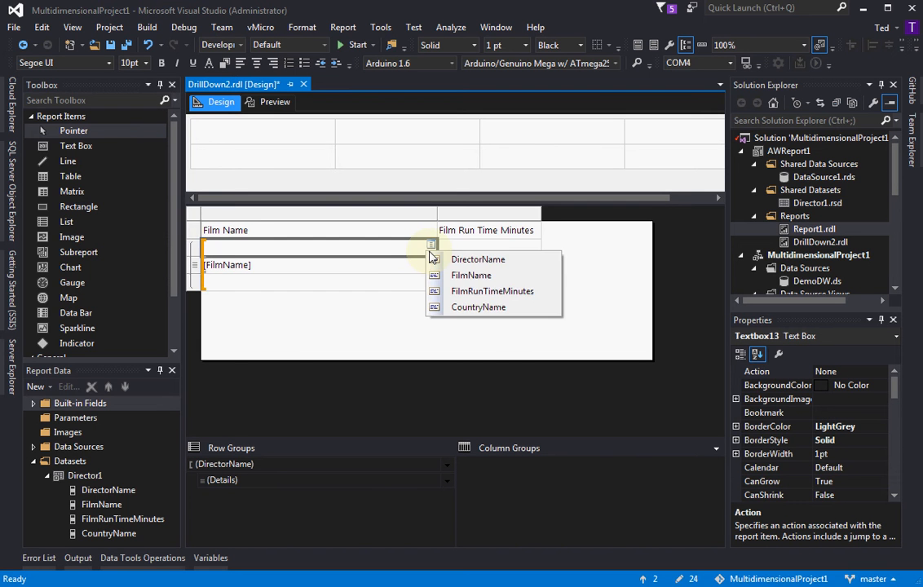
left_click(477, 259)
Preview the report, return to the design and delete the table header row holding Film Name and Film Run Time Minutes
left_click(269, 102)
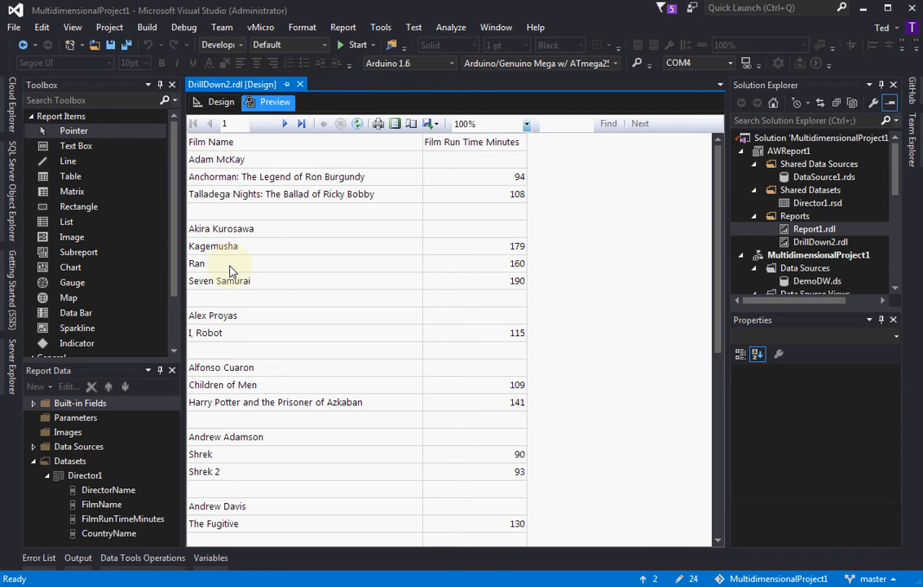
left_click(220, 102)
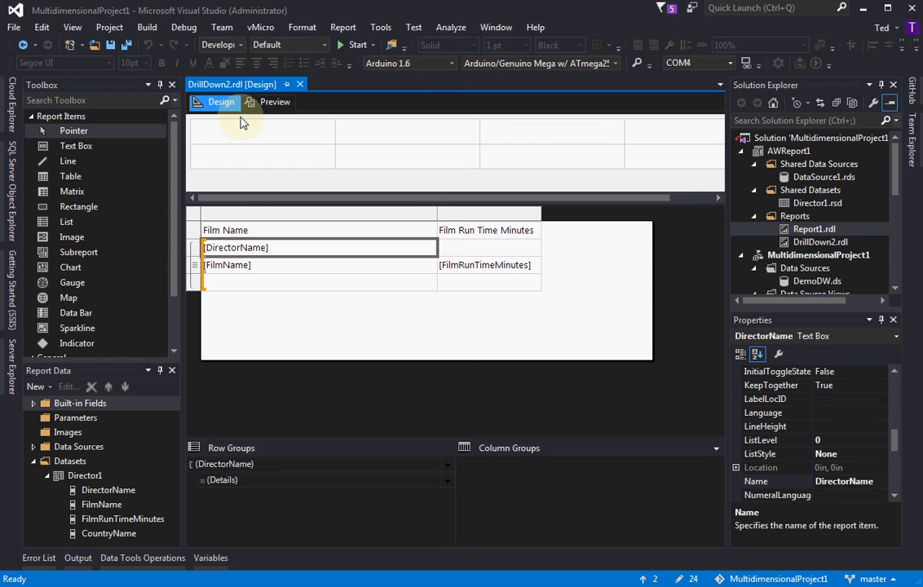
left_click(194, 233)
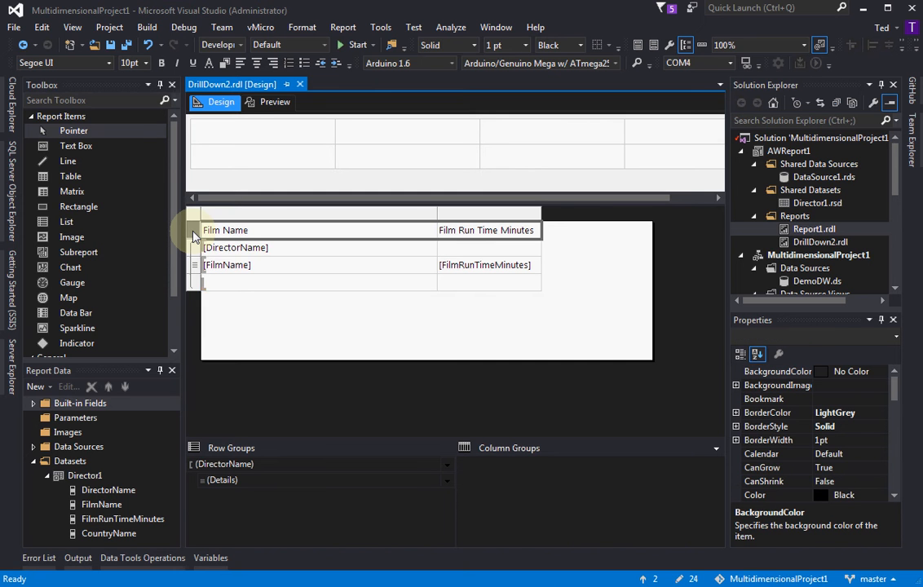
left_click(192, 250)
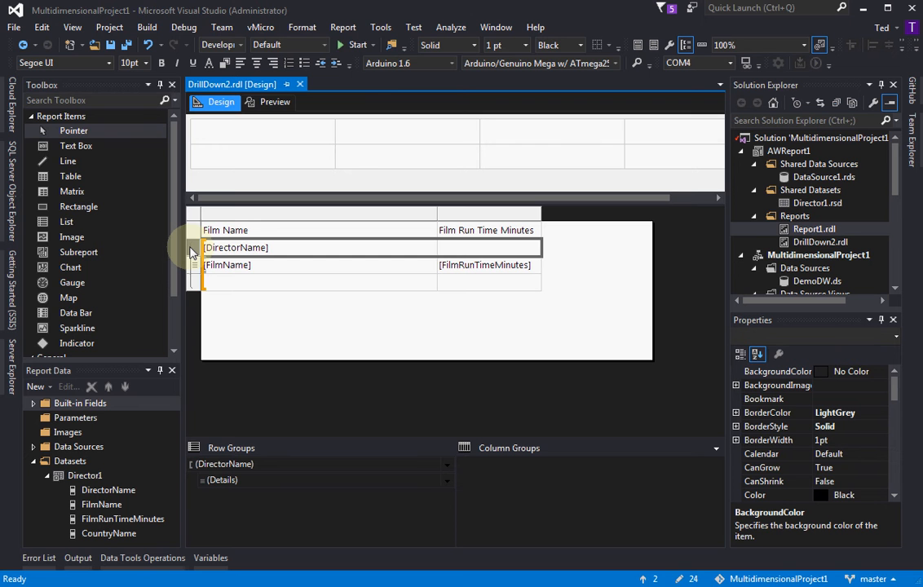
left_click(195, 233)
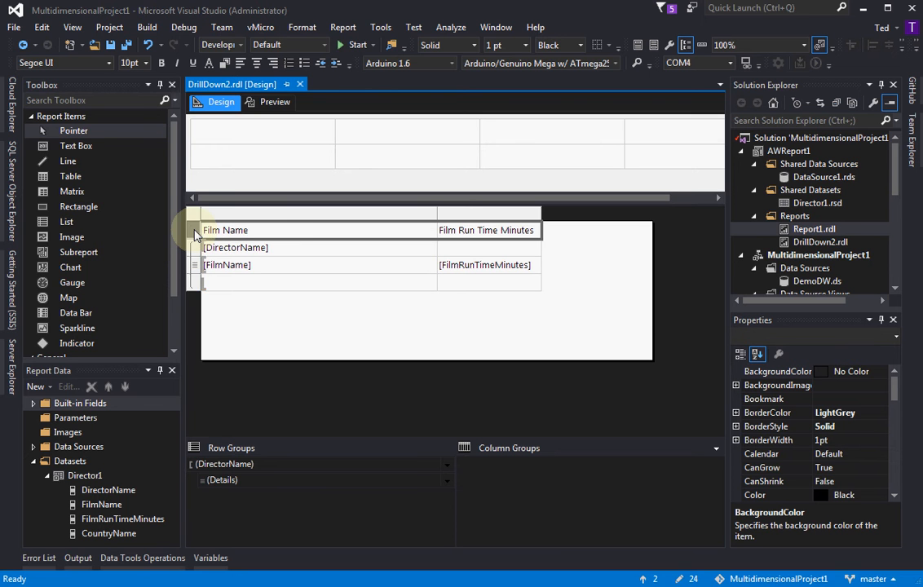
right_click(195, 234)
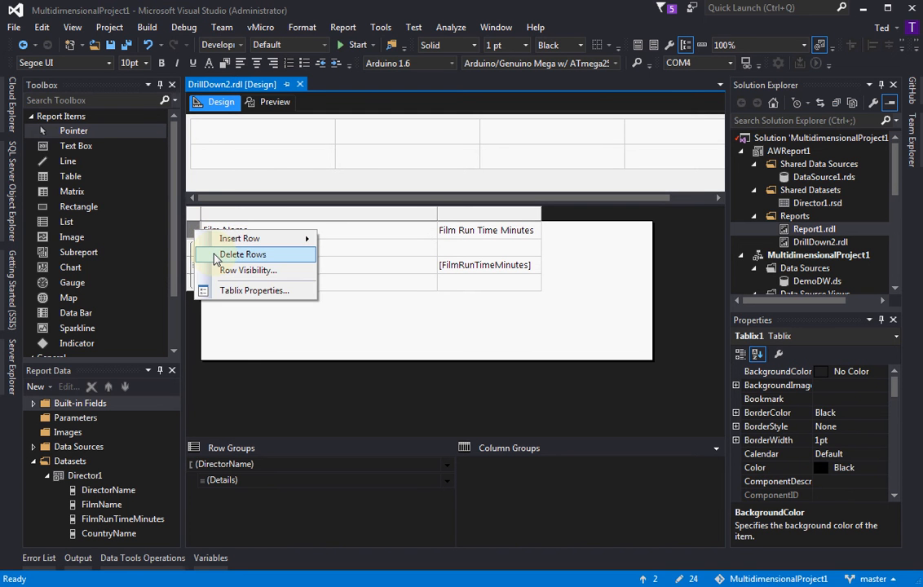
left_click(216, 256)
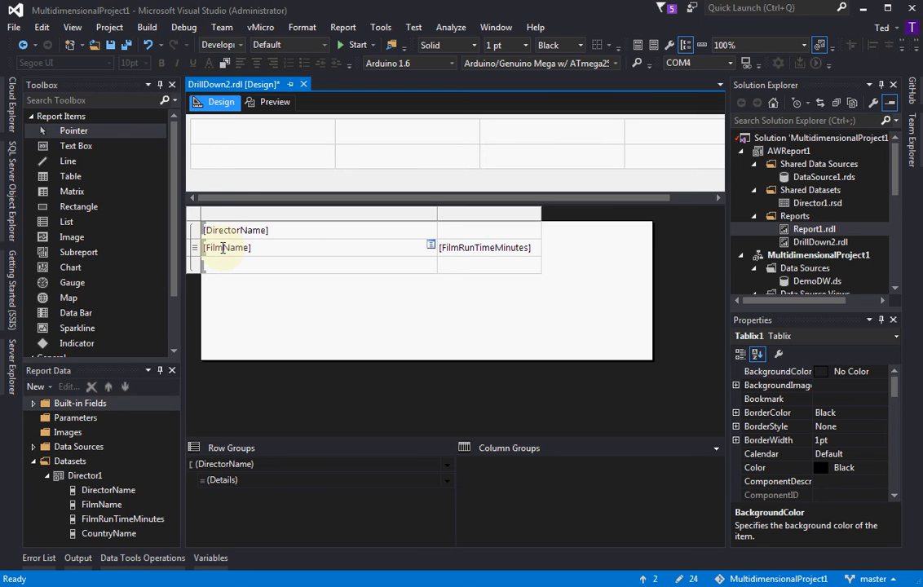
Give the [DirectorName] group header row white text and a blue background, and check the formatting in the preview
left_click(193, 233)
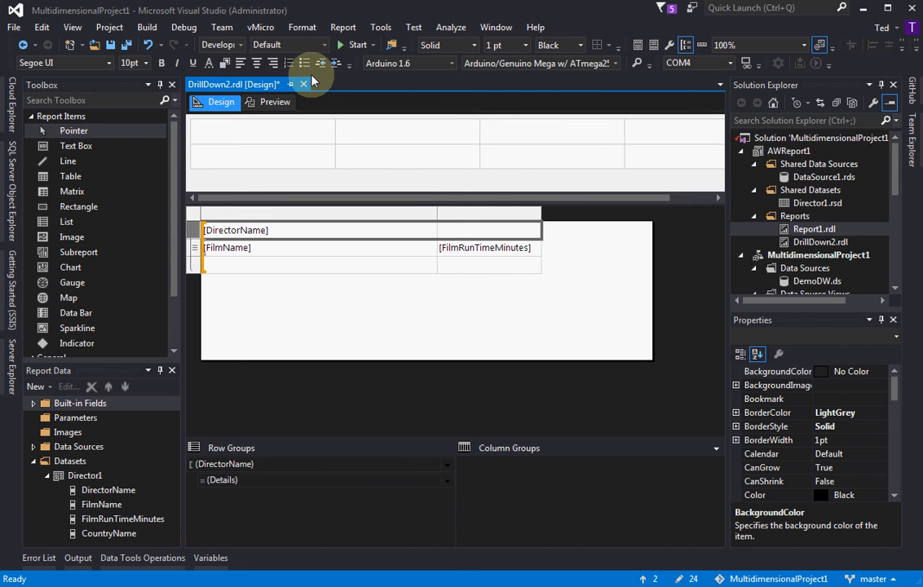
left_click(209, 65)
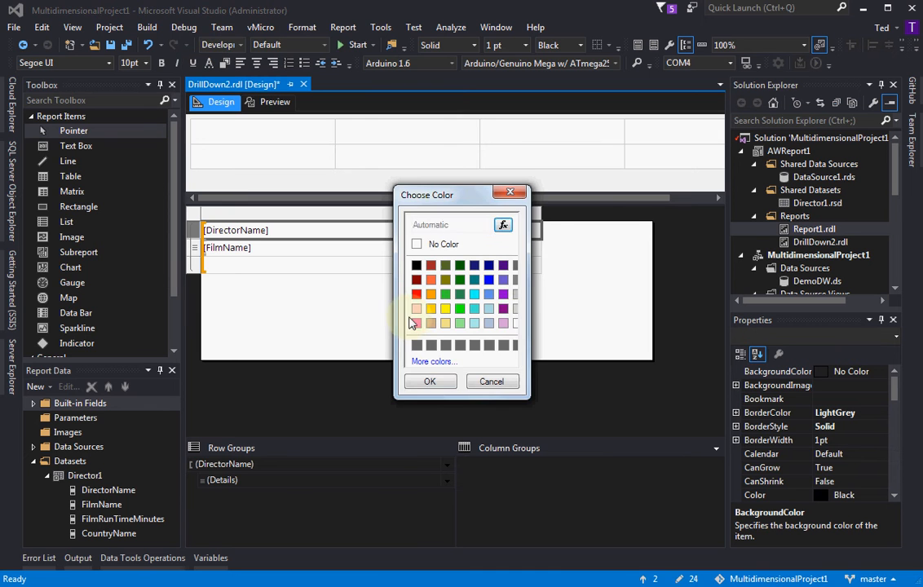
left_click(515, 323)
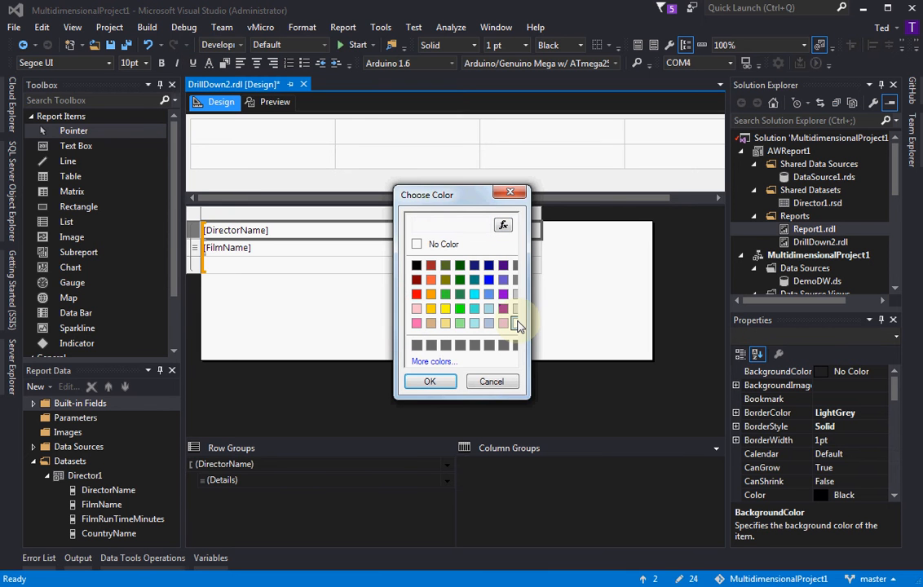
left_click(432, 380)
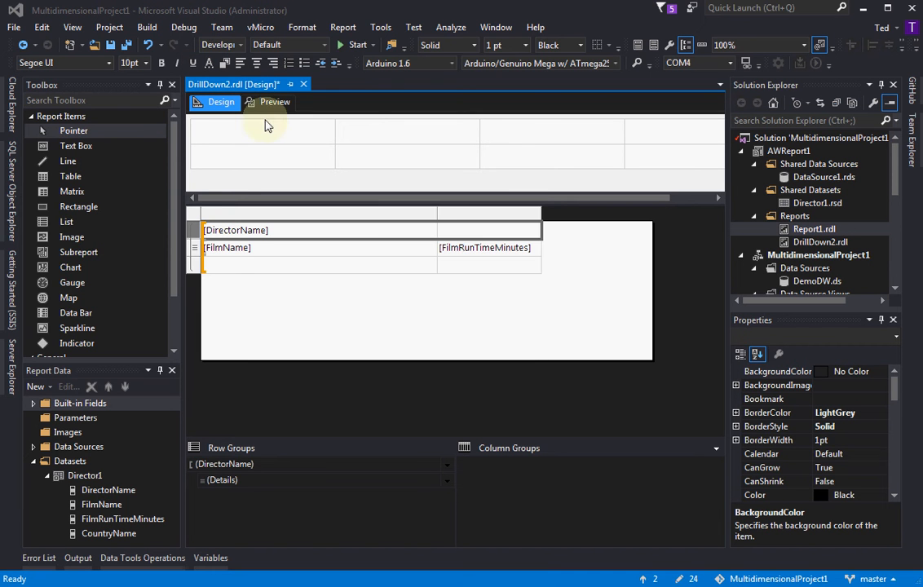
left_click(219, 63)
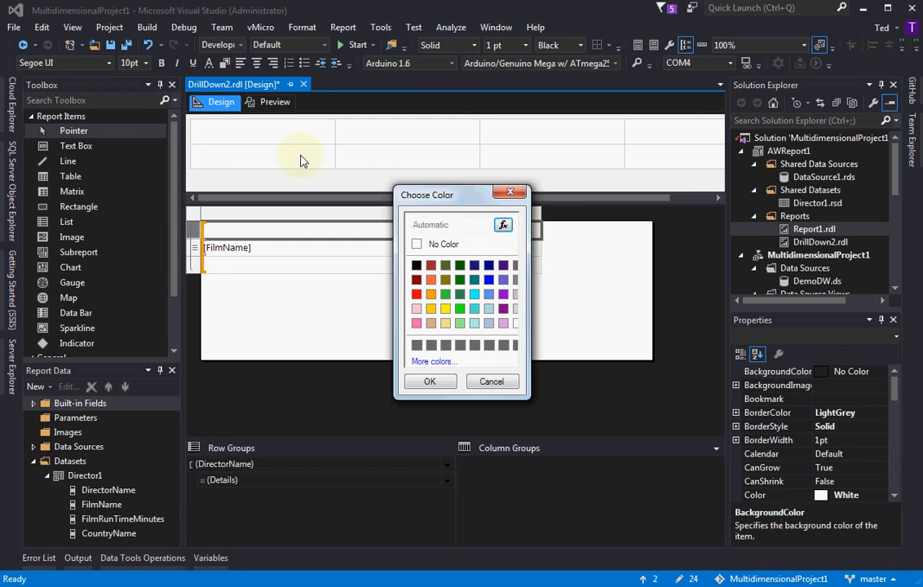
left_click(489, 280)
left_click(430, 383)
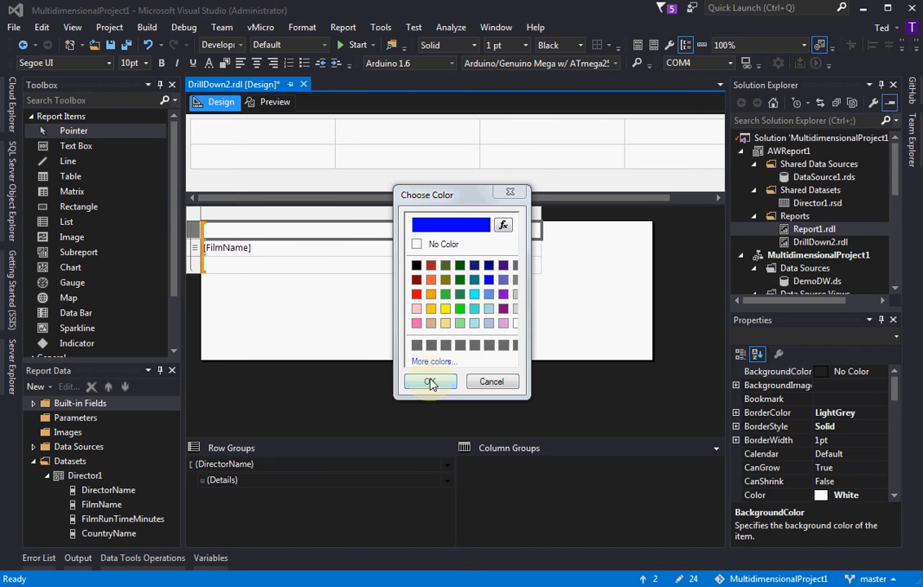
left_click(430, 382)
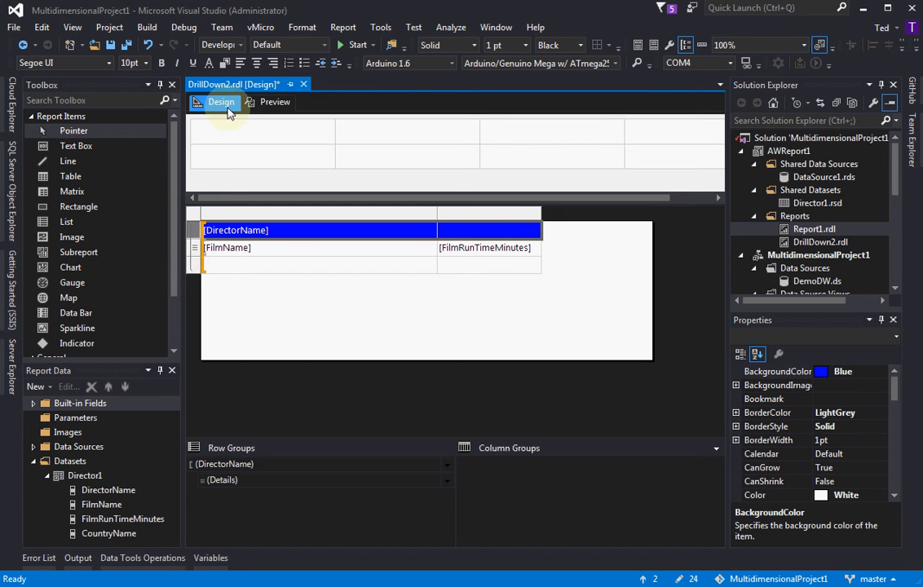
left_click(261, 108)
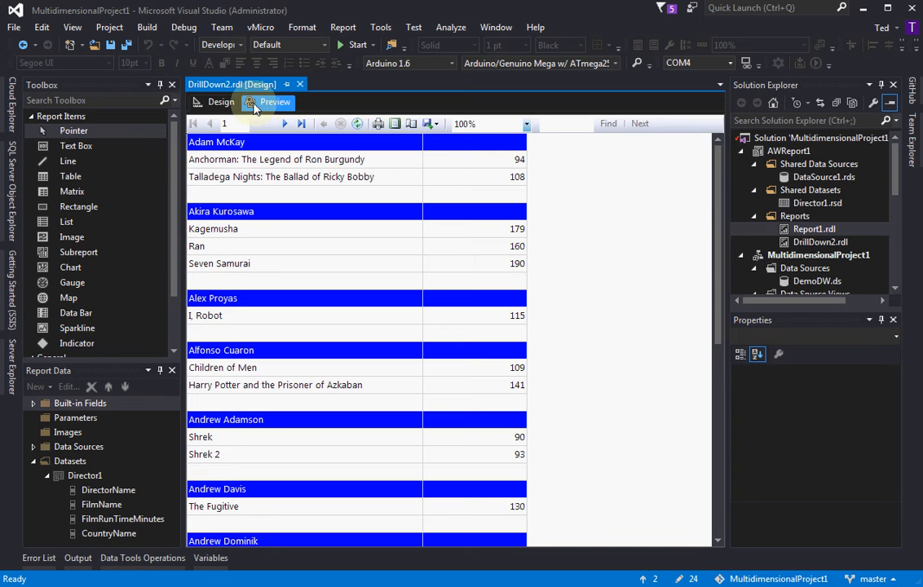
left_click(219, 103)
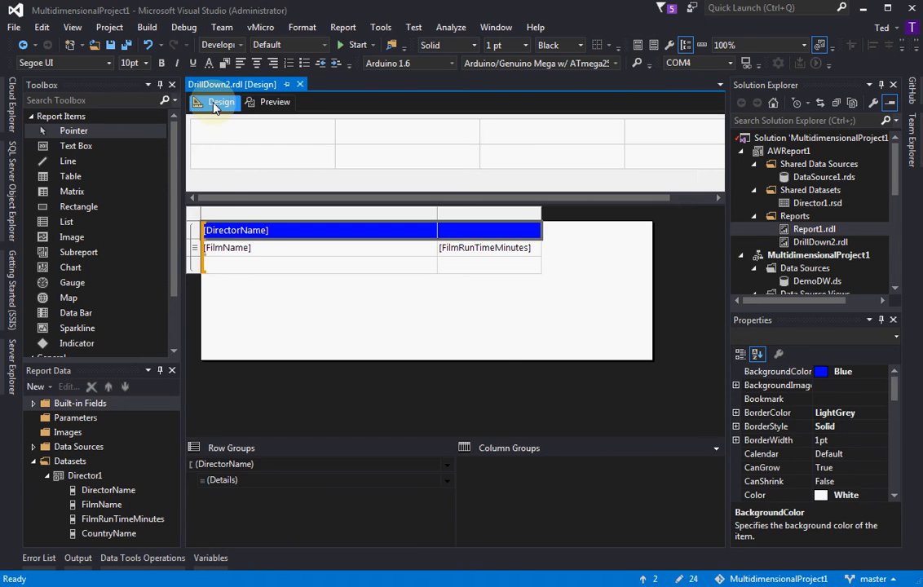
Merge the two cells of the blue [DirectorName] group header row into one
left_click(342, 235)
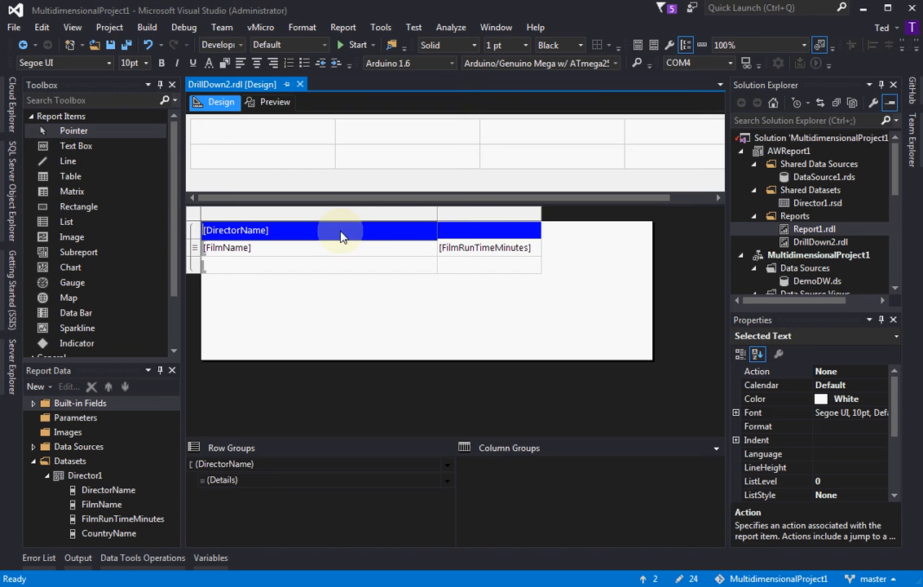
double_click(383, 230)
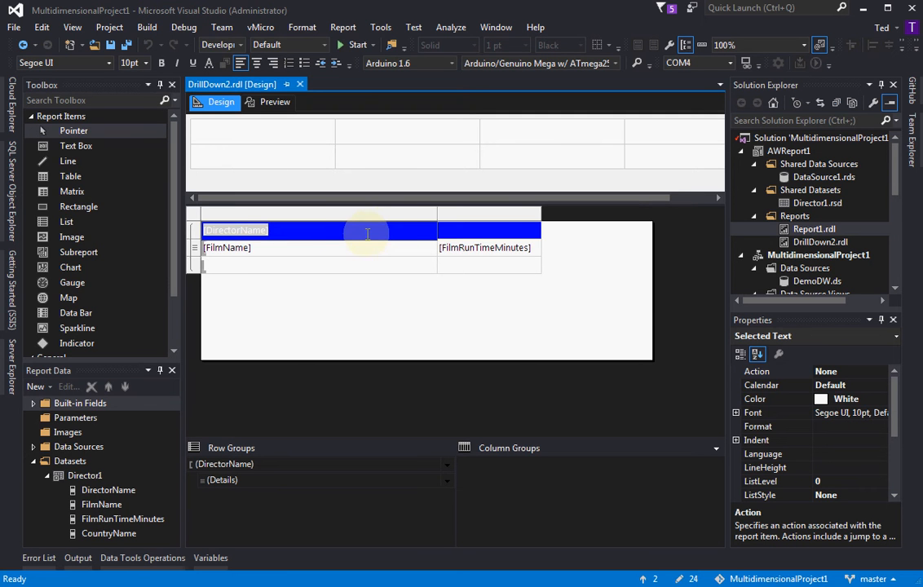
key("Escape")
left_click_drag(386, 237, 467, 236)
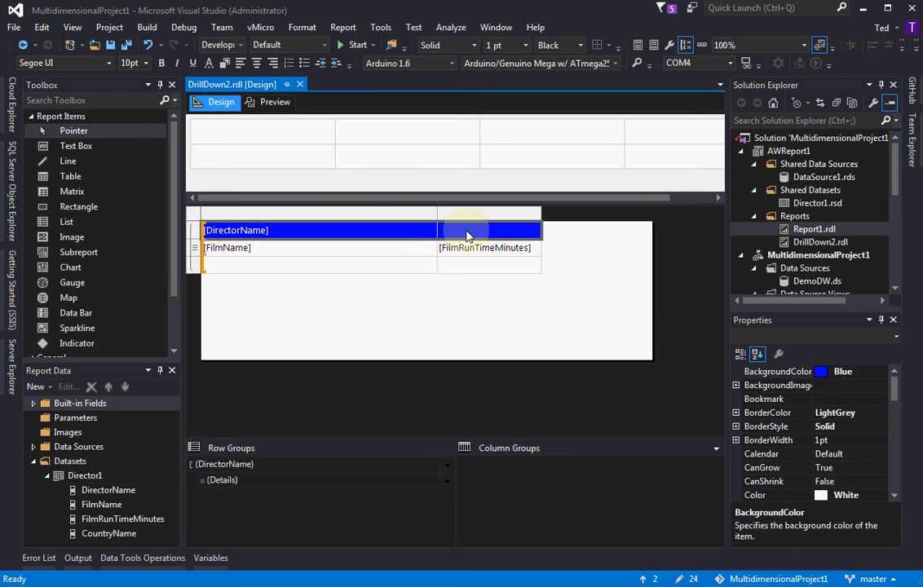
right_click(467, 236)
left_click(510, 457)
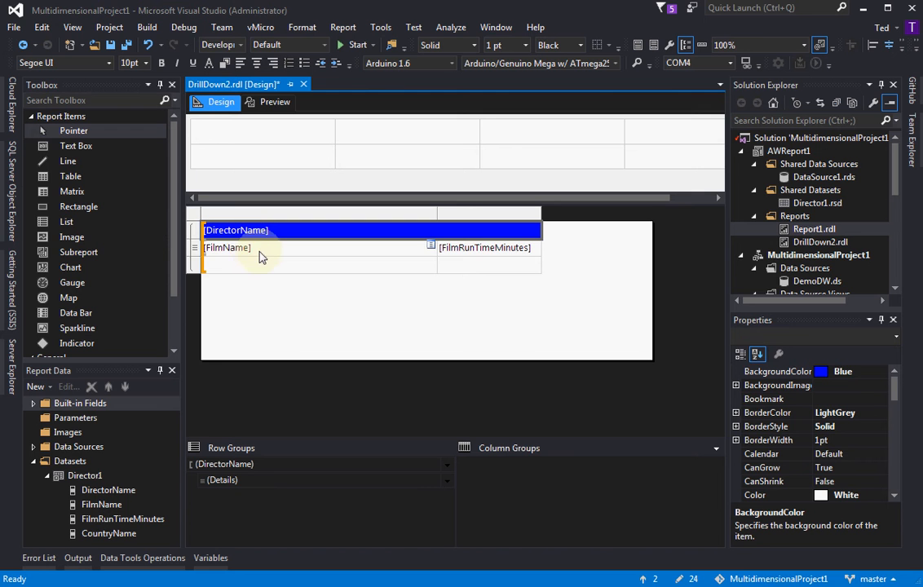
Insert a new row above the [FilmName] details row, outside the Details group
left_click(217, 257)
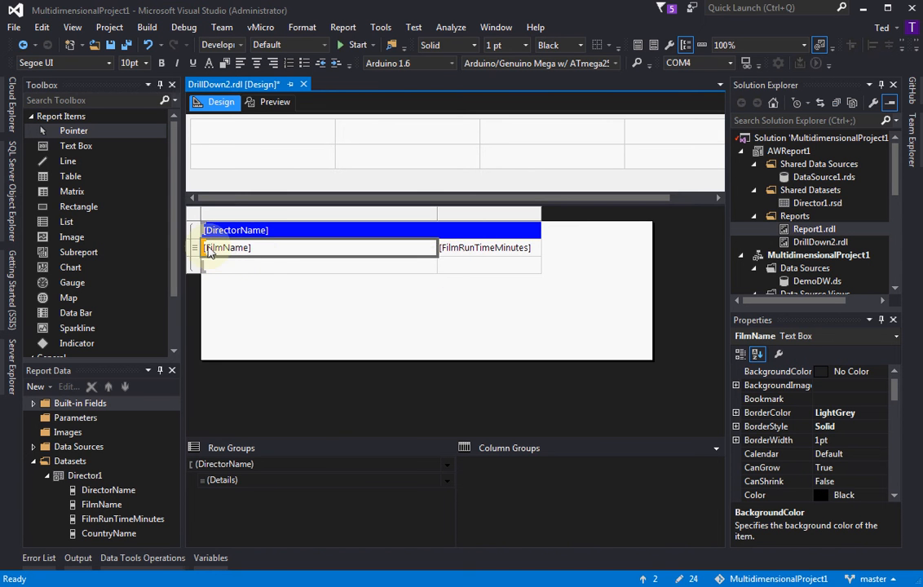
left_click(262, 484)
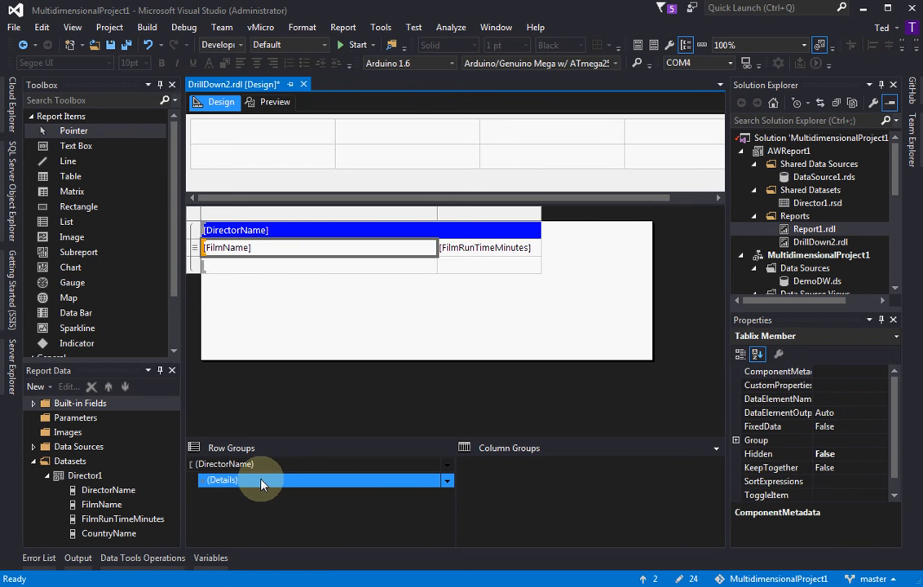
right_click(195, 257)
mouse_move(203, 259)
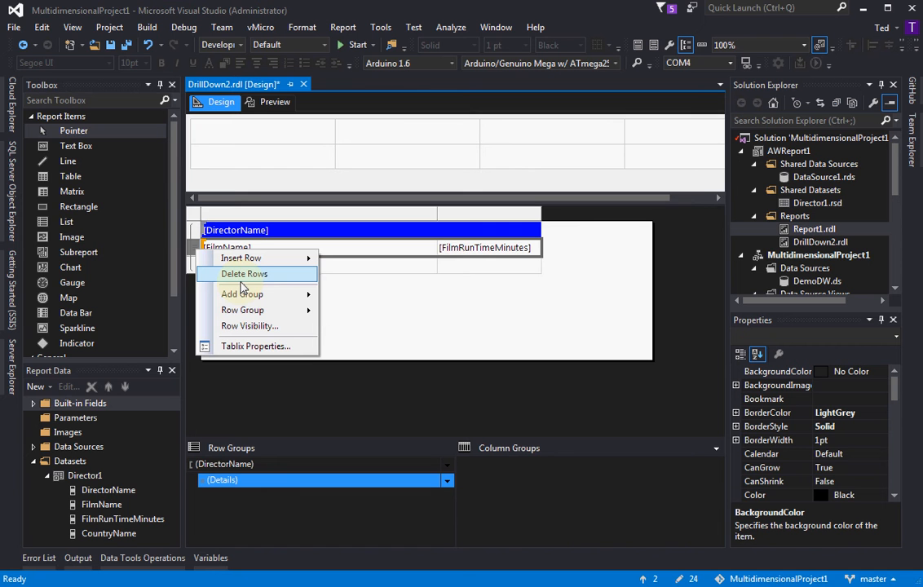
mouse_move(262, 261)
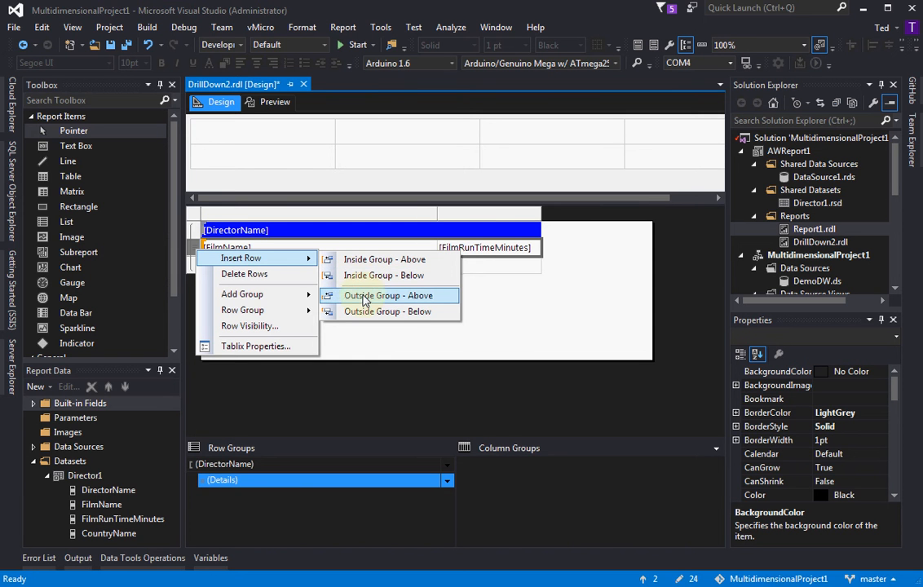
left_click(428, 303)
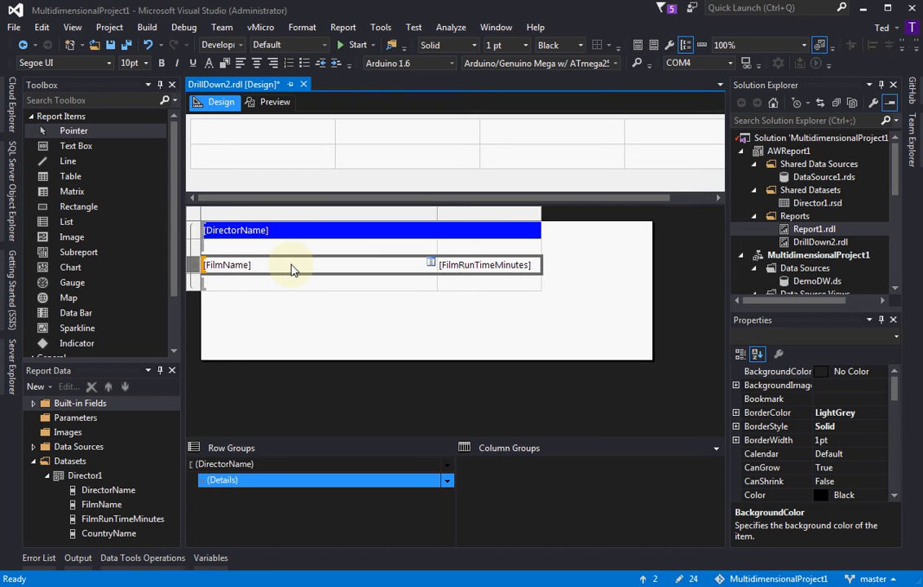
Enter the headings "Film Name" and "Film Length" in the empty row above the film details
left_click(339, 253)
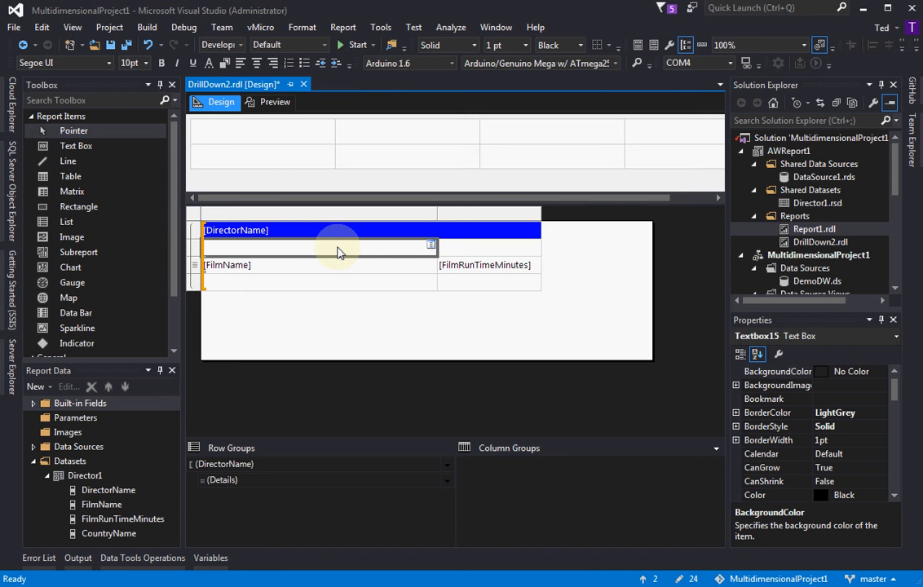
type("Film")
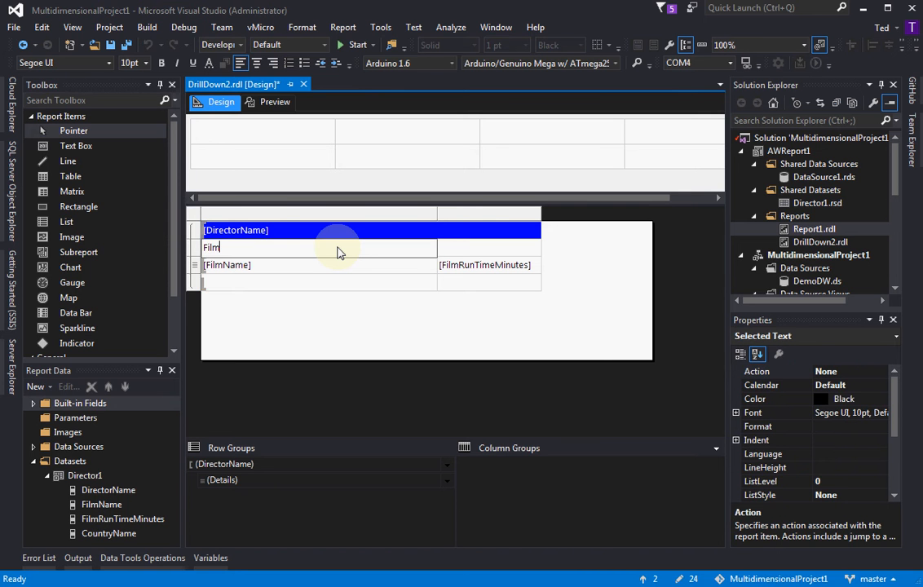
type(" Name")
key("Tab")
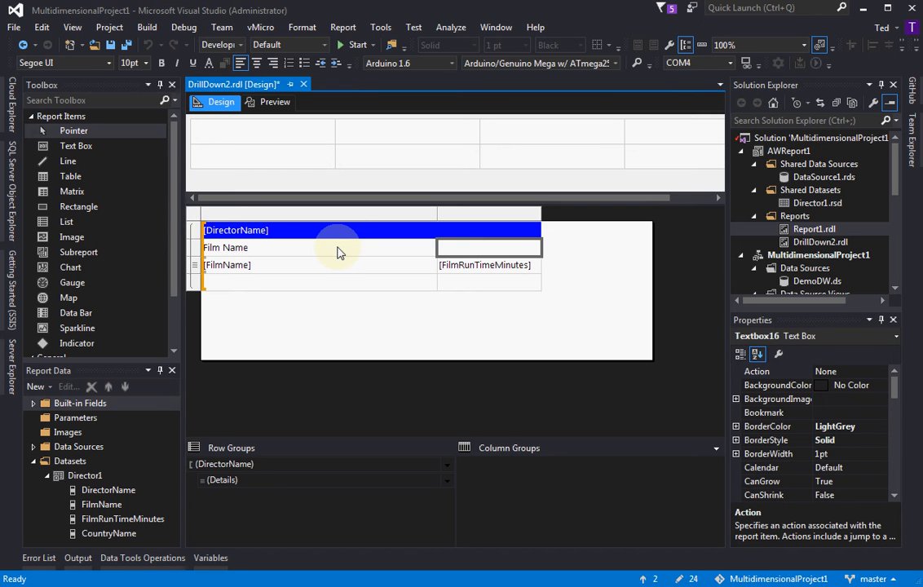
type("Film ")
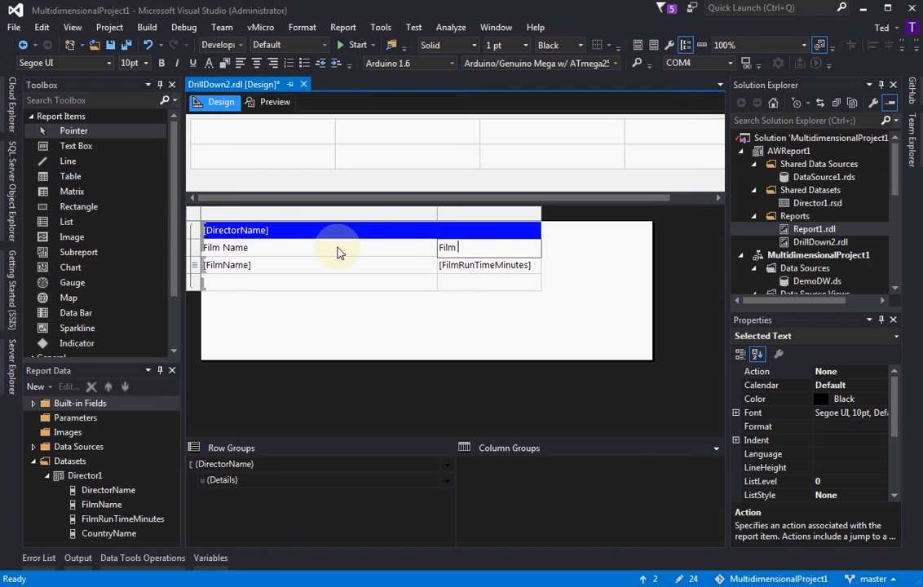
type("Length")
key("Return")
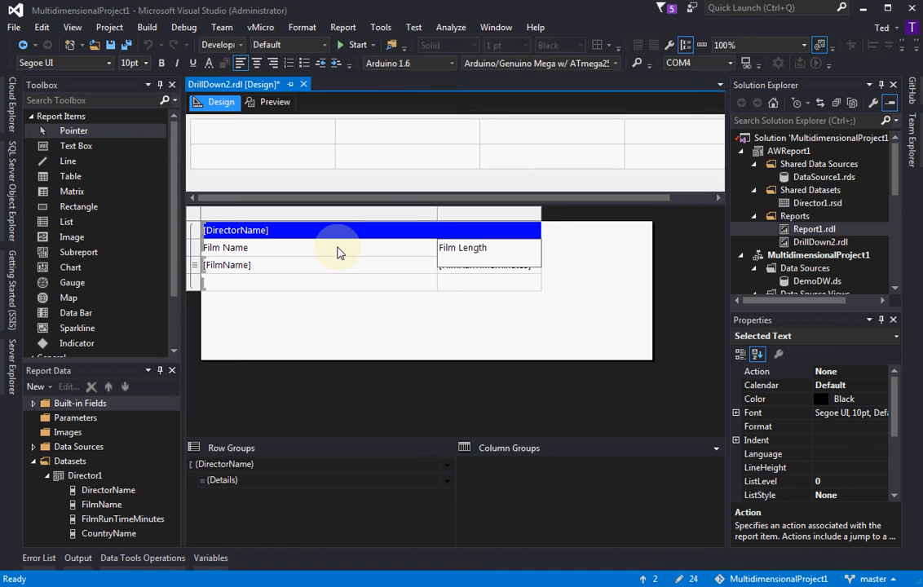
key("BackSpace")
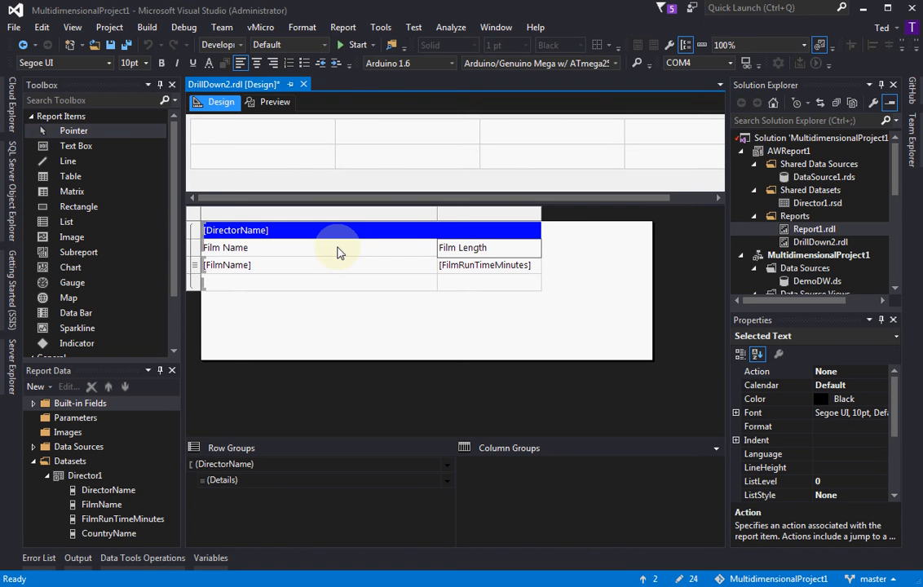
Give the Film Name and Film Length heading row a light blue background, and check it in the preview
left_click(195, 254)
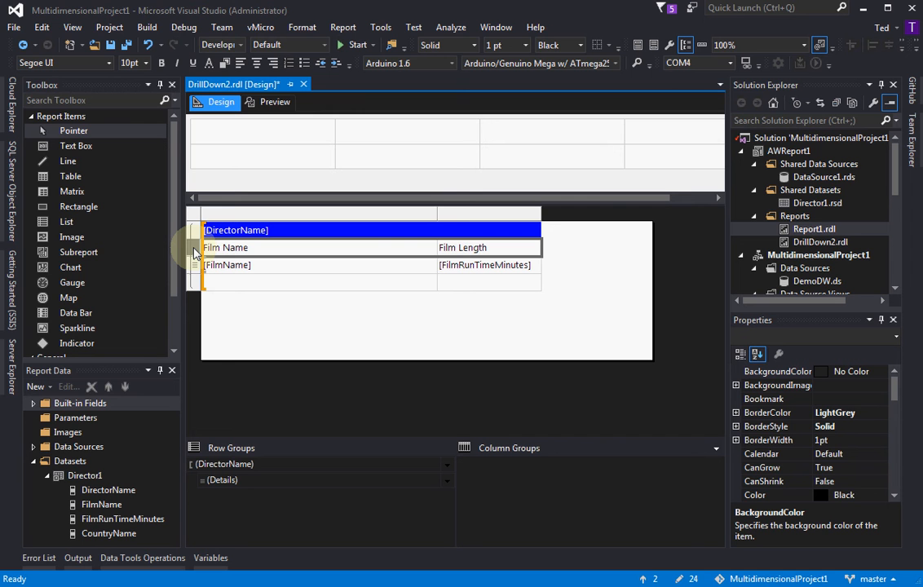
left_click(223, 64)
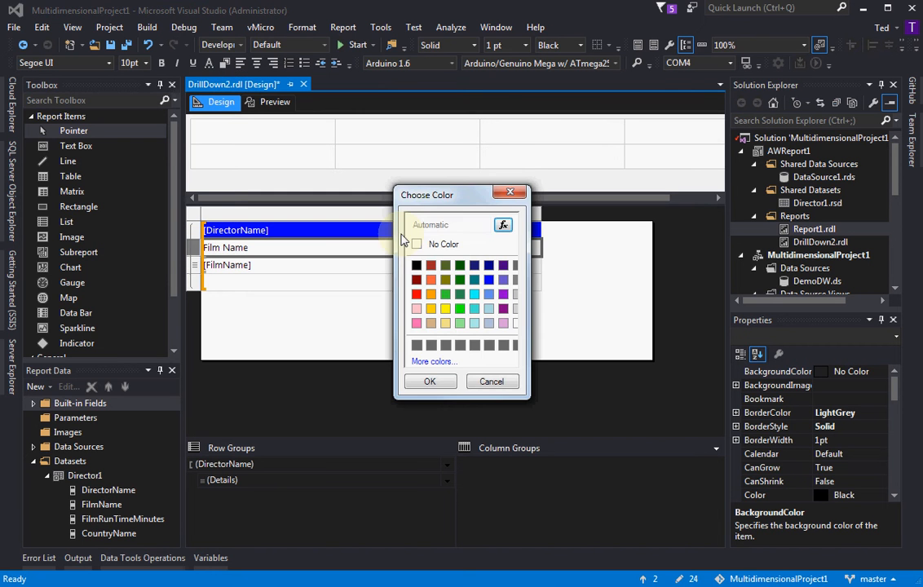
left_click(490, 309)
left_click(440, 382)
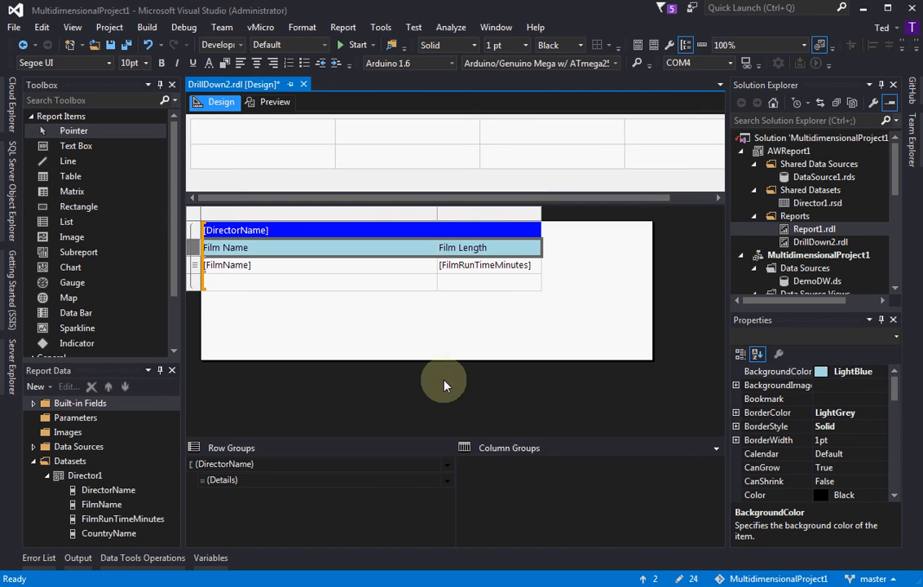
left_click(270, 103)
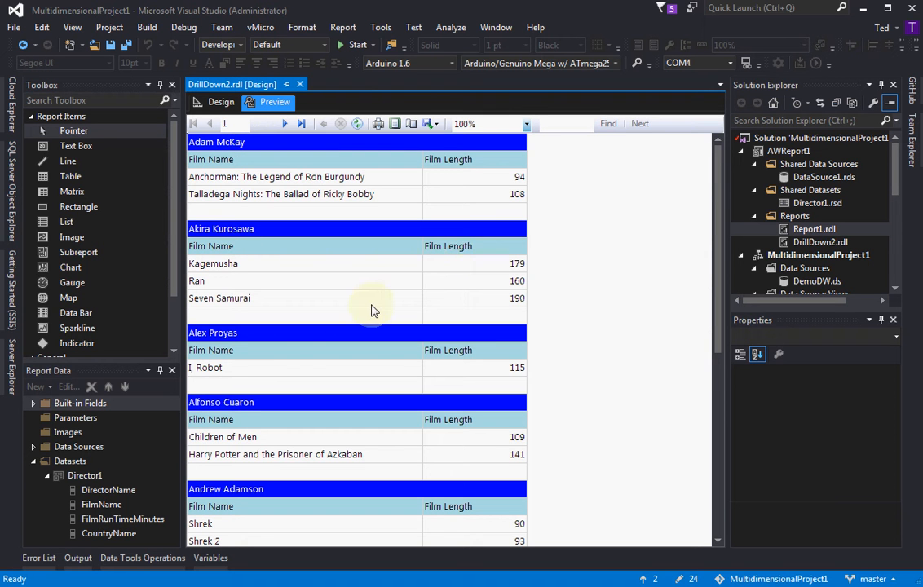
left_click(213, 102)
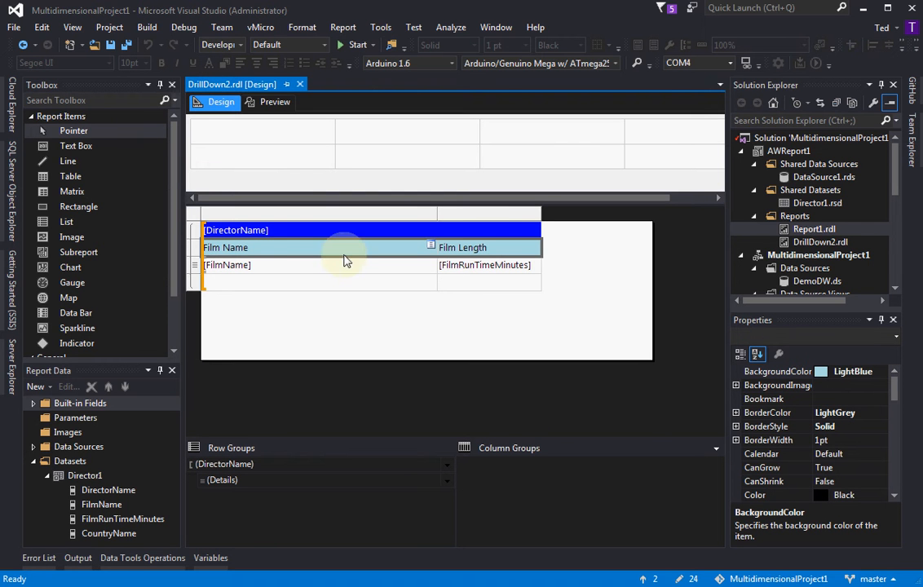
Add the FilmRunTimeMinutes field to the Film Length column in the empty row below the film details as a group total
left_click(480, 288)
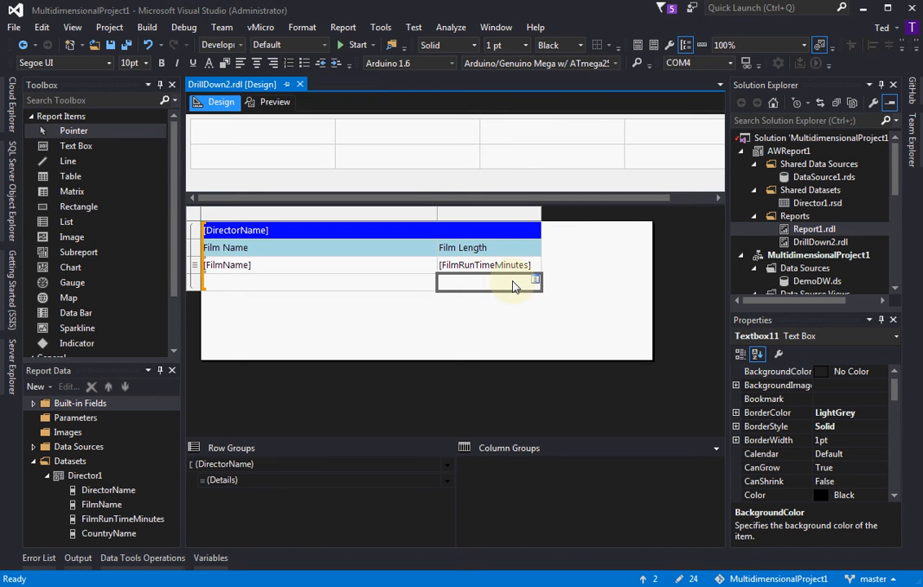
left_click(193, 284)
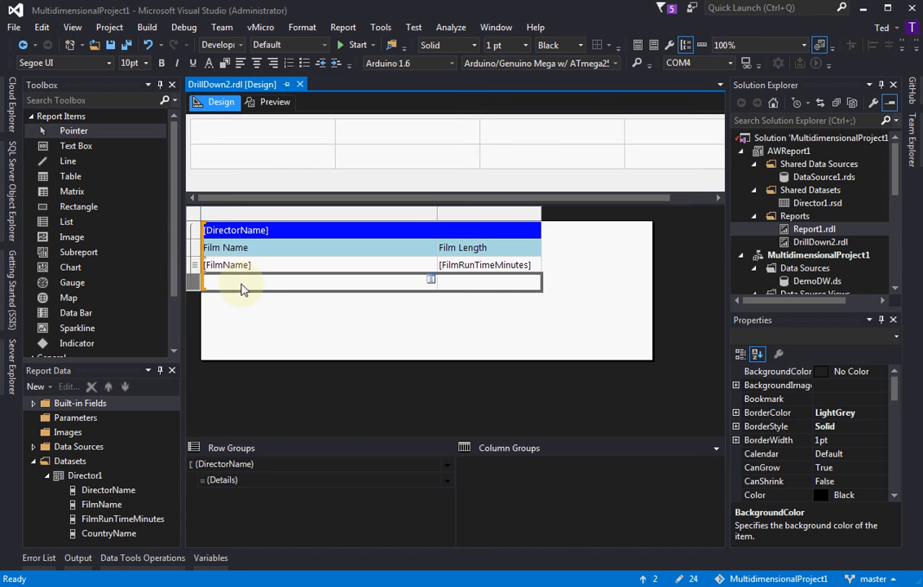
left_click(470, 287)
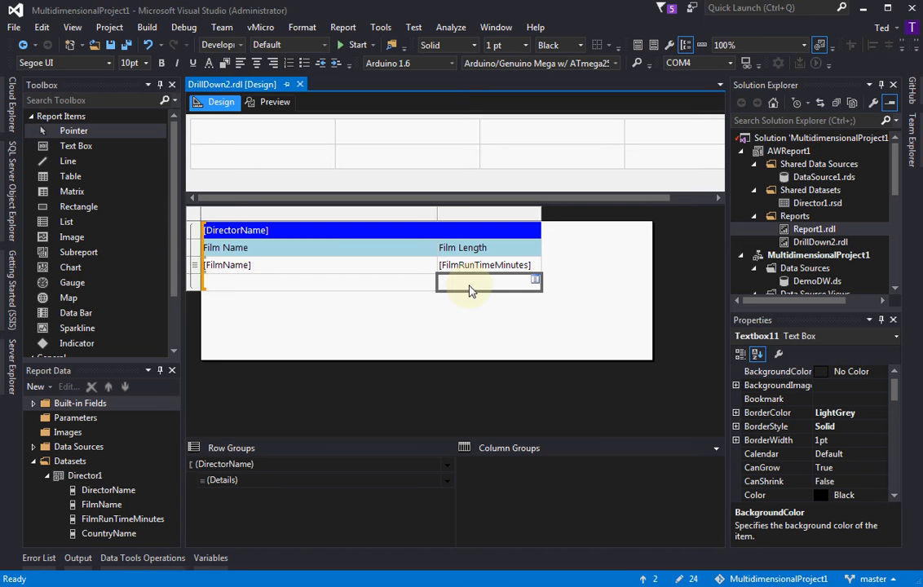
left_click(535, 281)
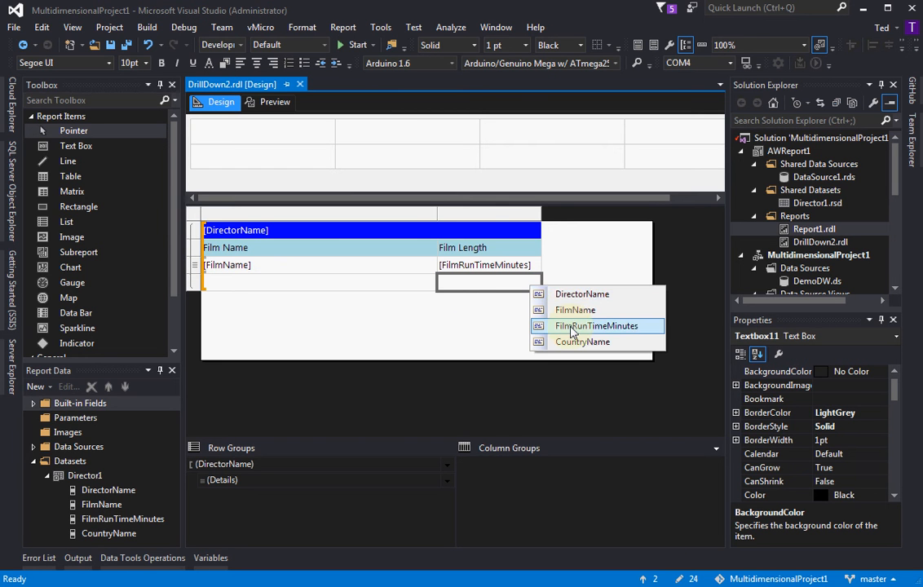
left_click(596, 326)
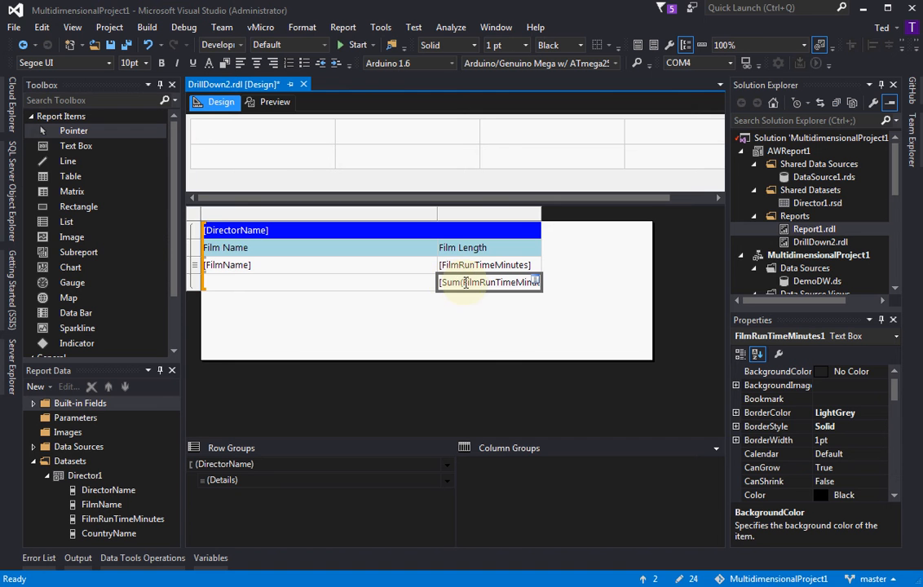
Widen the Film Length column so the whole sum expression fits in its cell
left_click(536, 282)
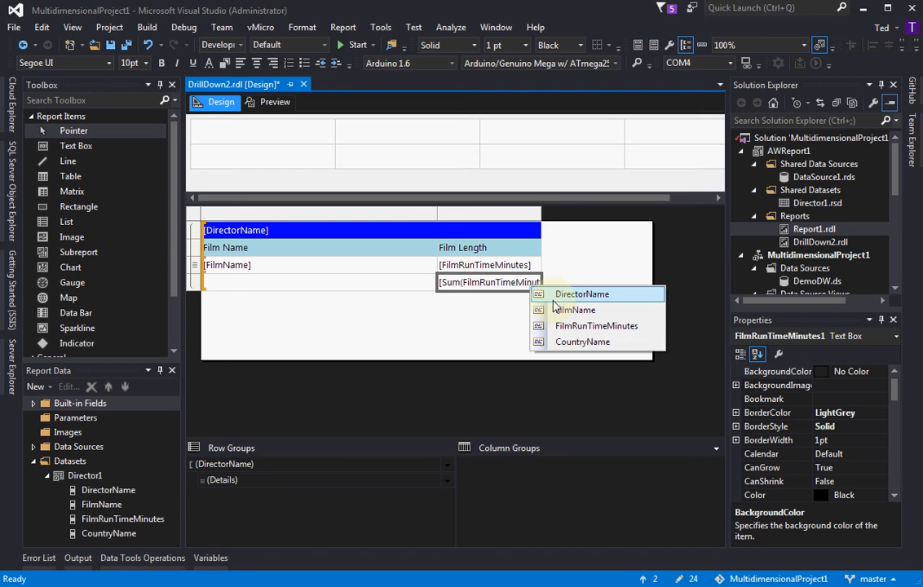
left_click(459, 287)
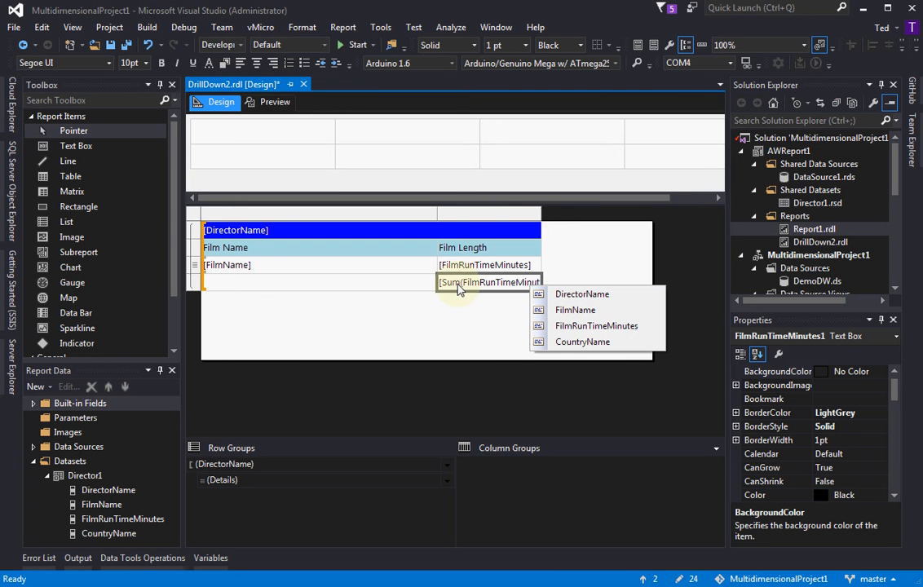
left_click(456, 289)
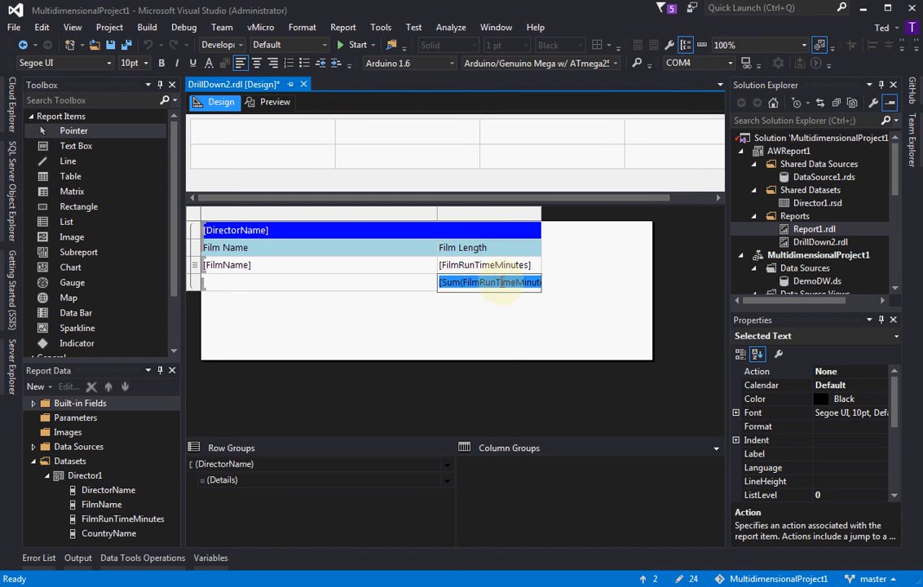
left_click(195, 284)
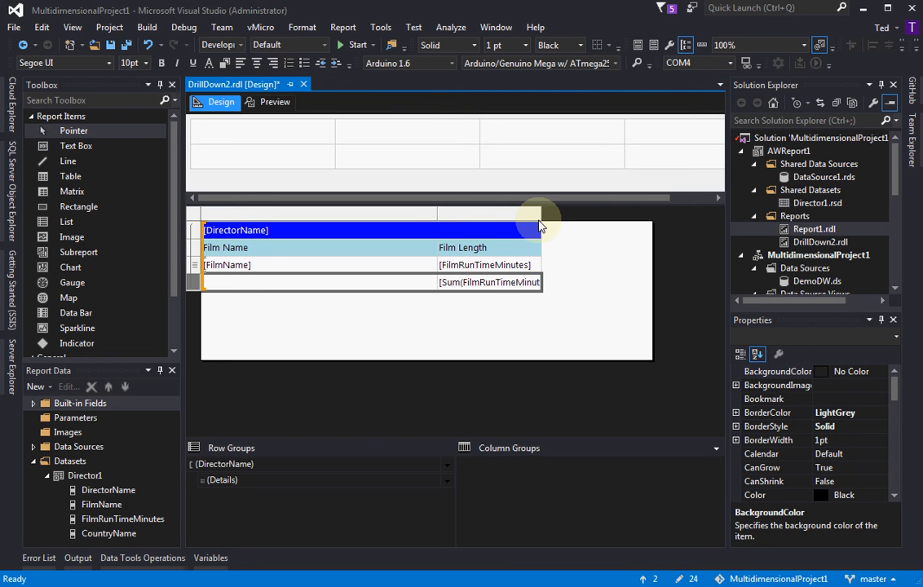
left_click_drag(540, 213, 583, 214)
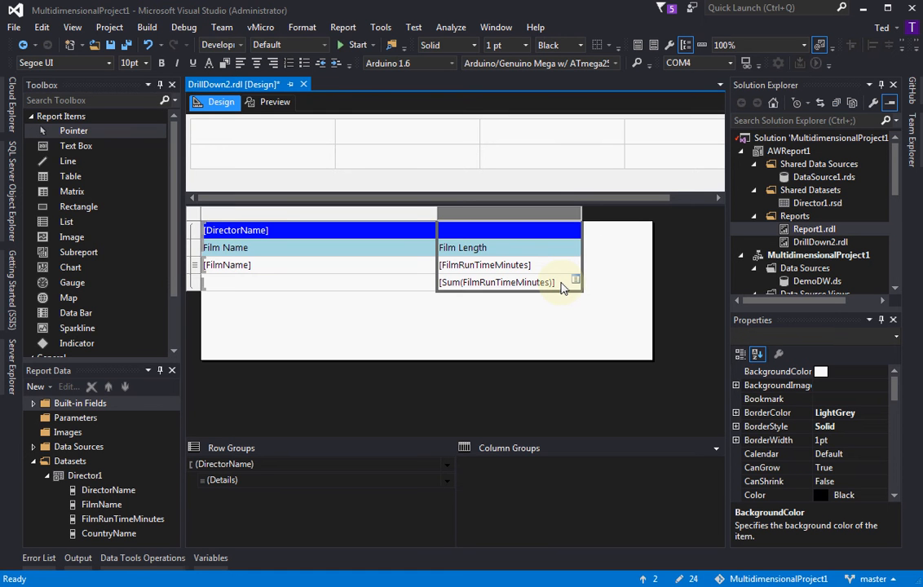
Open the expression of the total film length cell and examine its Sum function, field reference and value parts
right_click(562, 289)
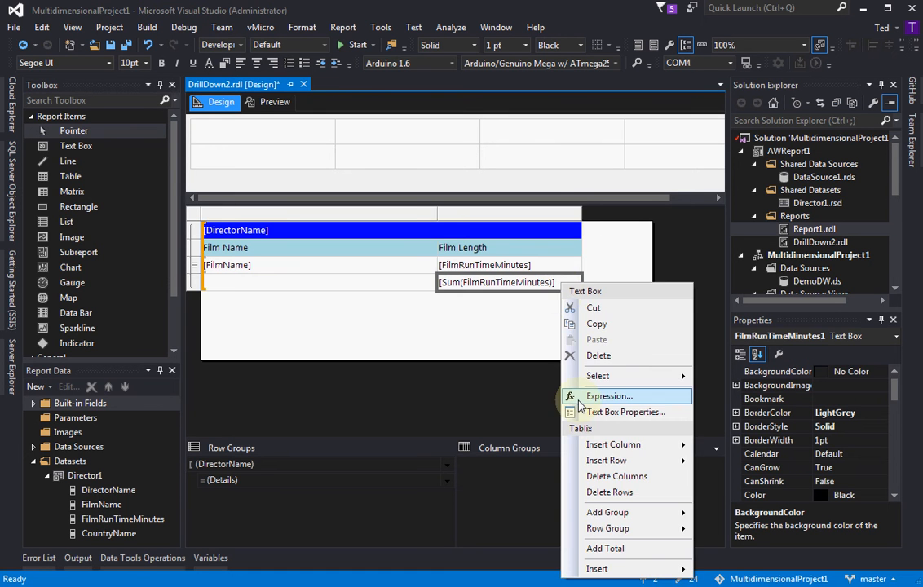
left_click(607, 396)
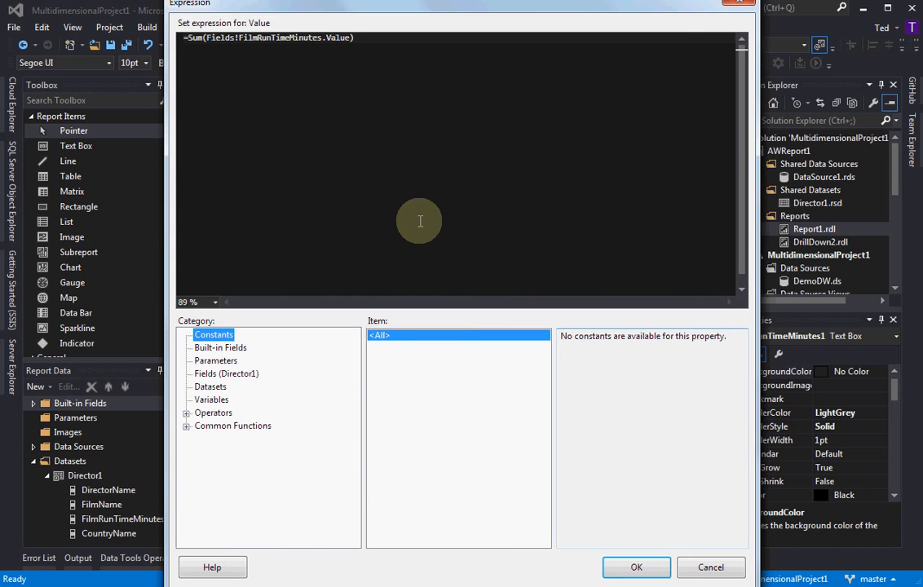
left_click_drag(190, 39, 303, 39)
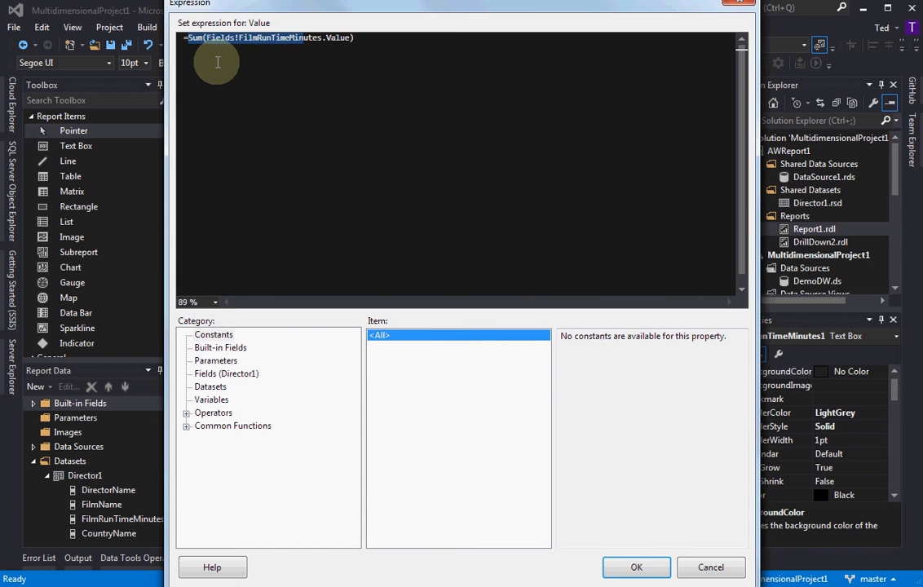
left_click(221, 39)
double_click(222, 38)
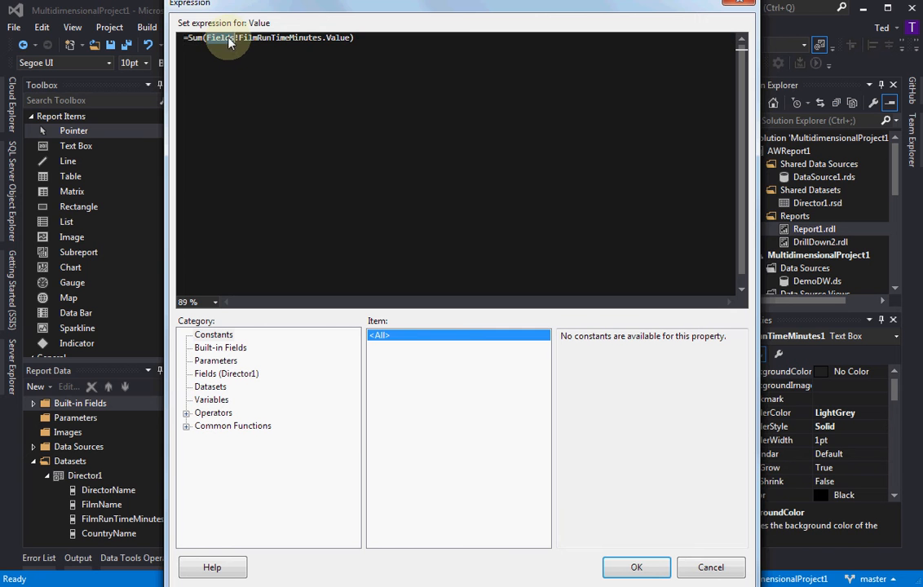
left_click(253, 38)
double_click(255, 38)
double_click(328, 39)
left_click(198, 41)
double_click(198, 40)
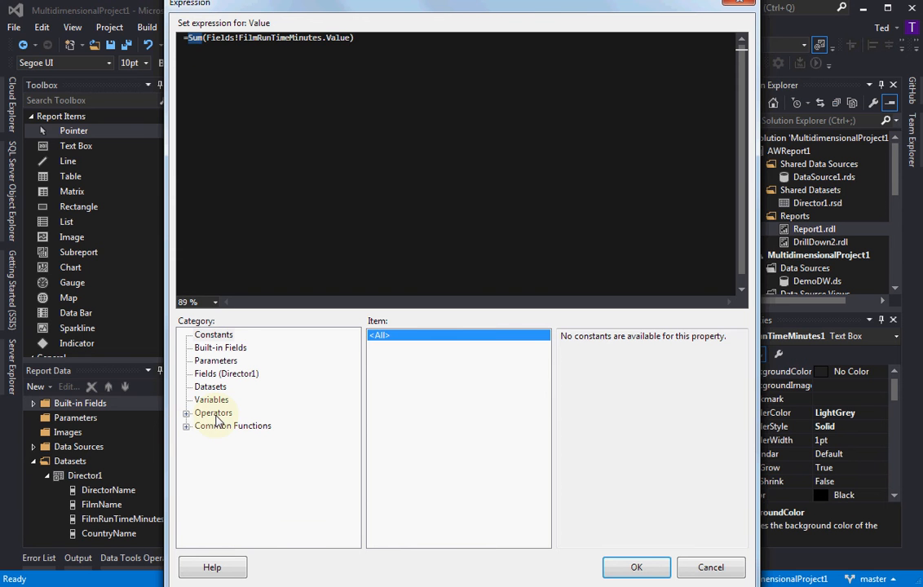
Look up the Sum function's description among the Aggregate common functions, and leave the expression without changing it
left_click(186, 426)
left_click(227, 492)
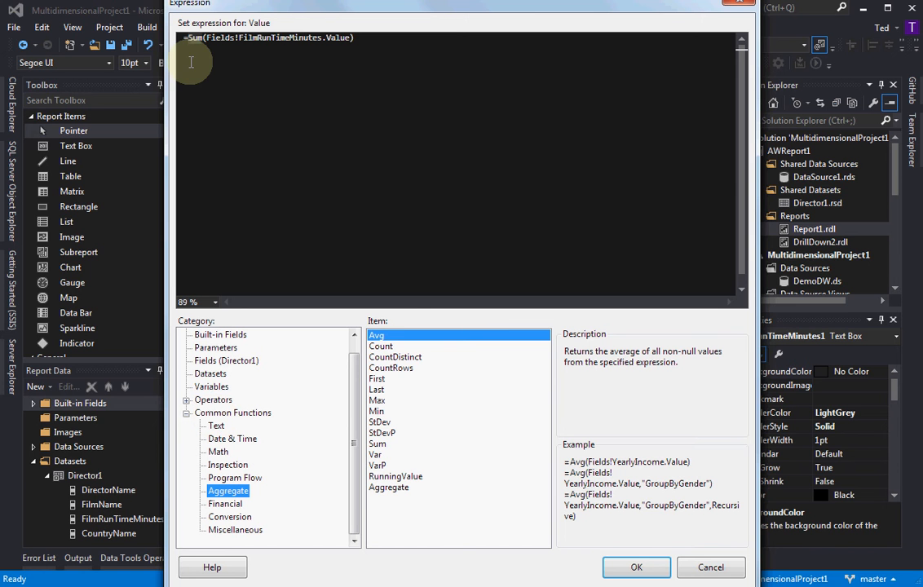
left_click(377, 445)
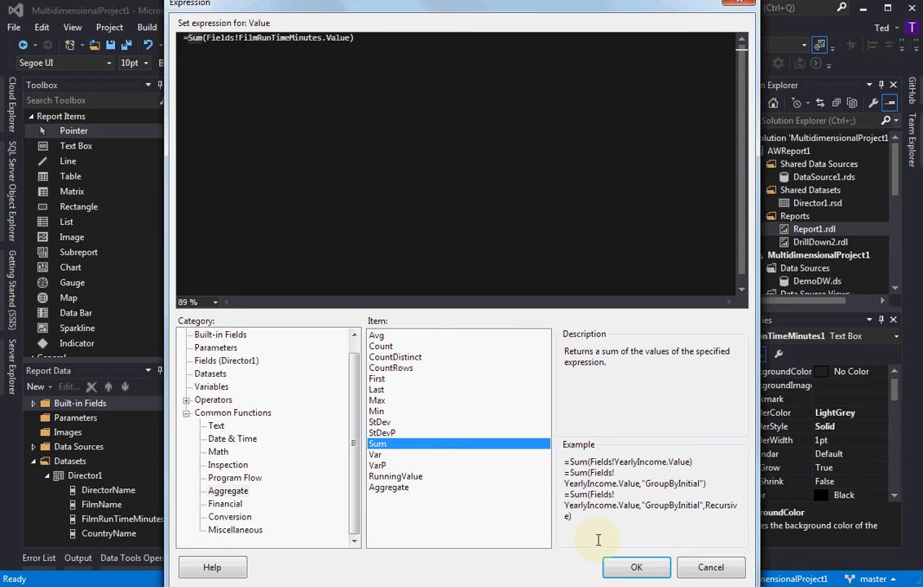
left_click(695, 573)
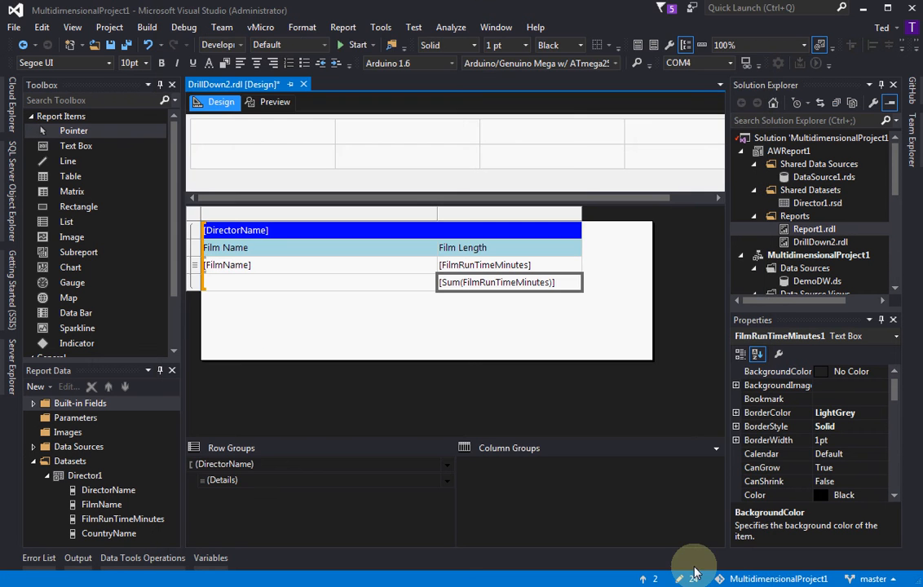
Preview the report to check the total film length under each director, and return to the design
left_click(485, 325)
left_click(269, 102)
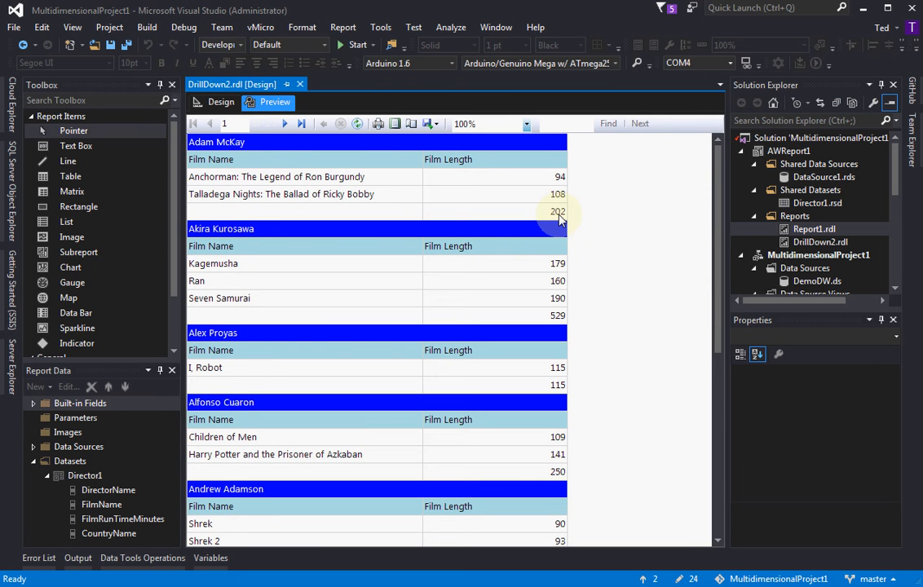
left_click(221, 103)
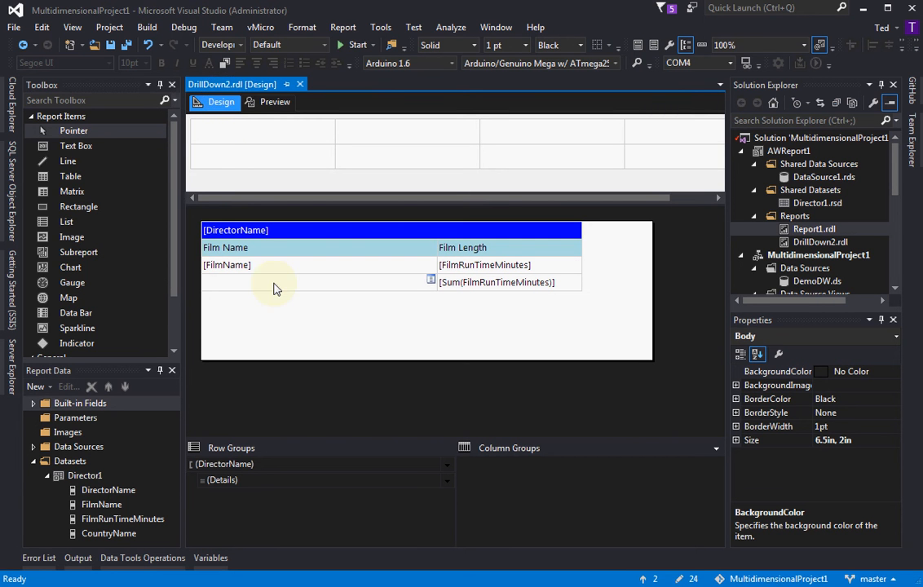
Add a sort by [FilmName] from A to Z to the table's properties
left_click(252, 269)
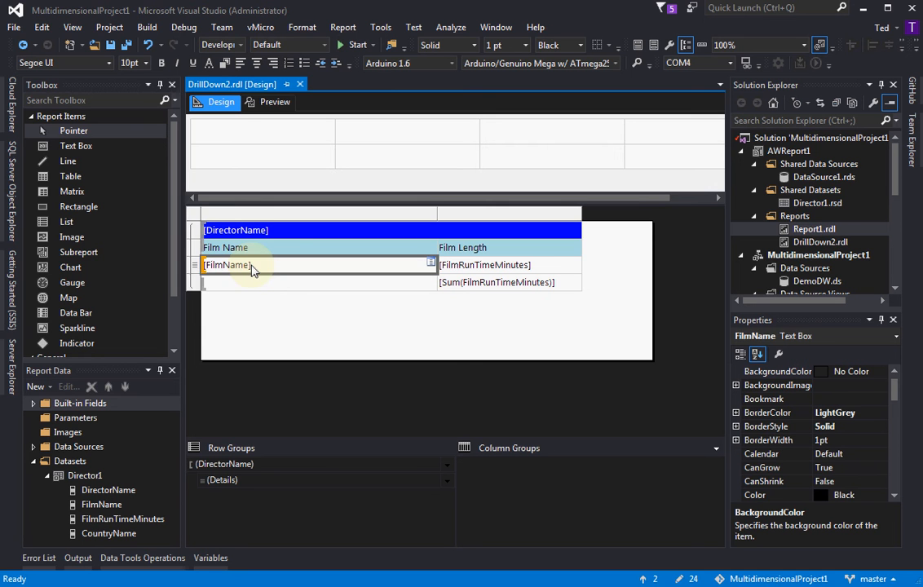
left_click(193, 272)
right_click(193, 273)
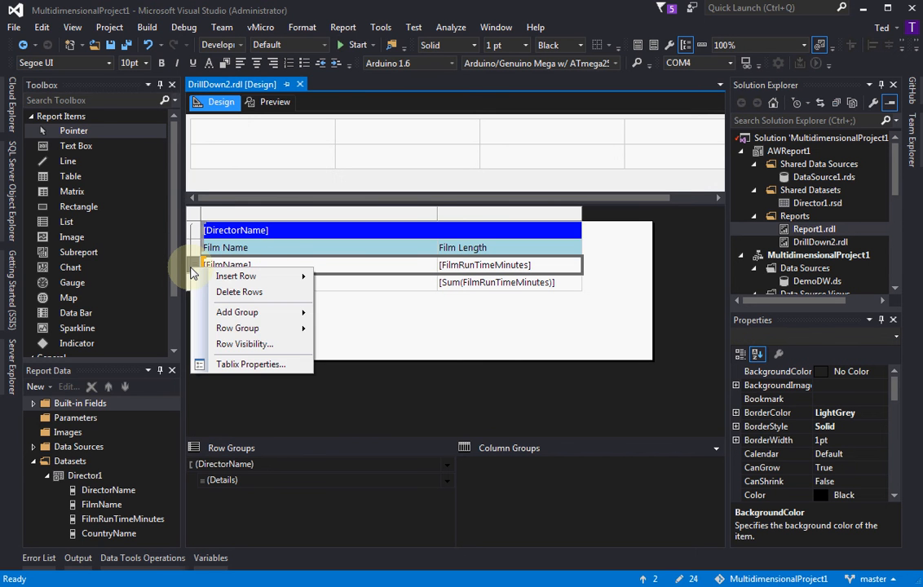
left_click(240, 367)
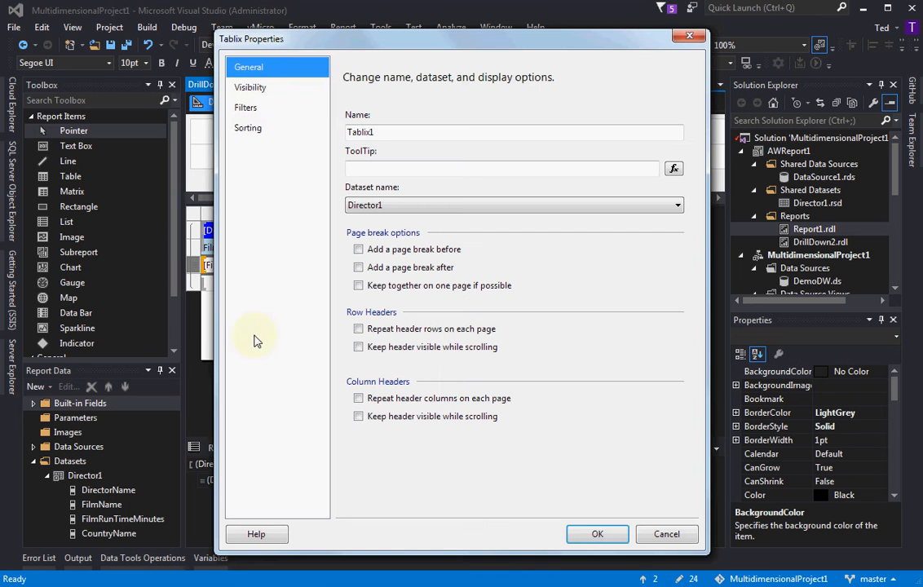
left_click(251, 133)
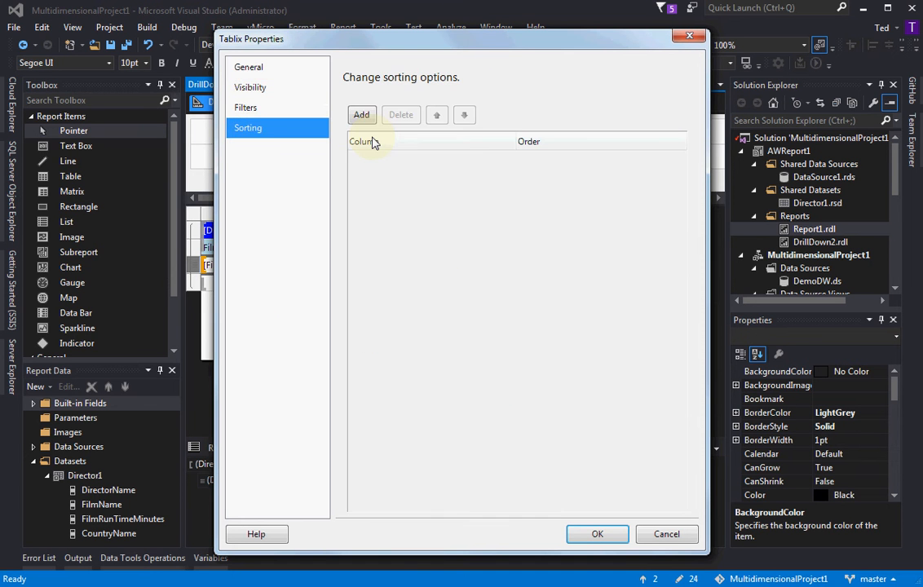
left_click(361, 115)
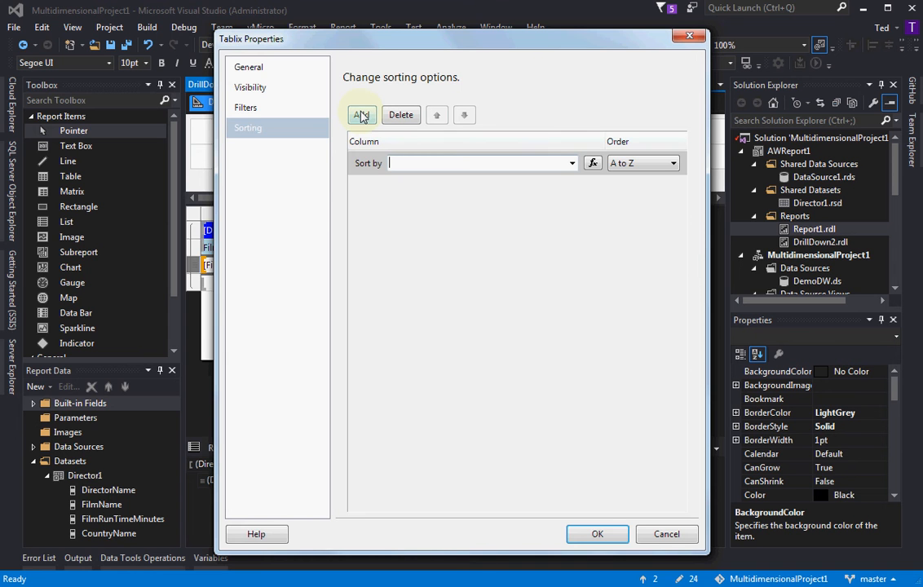
left_click(573, 163)
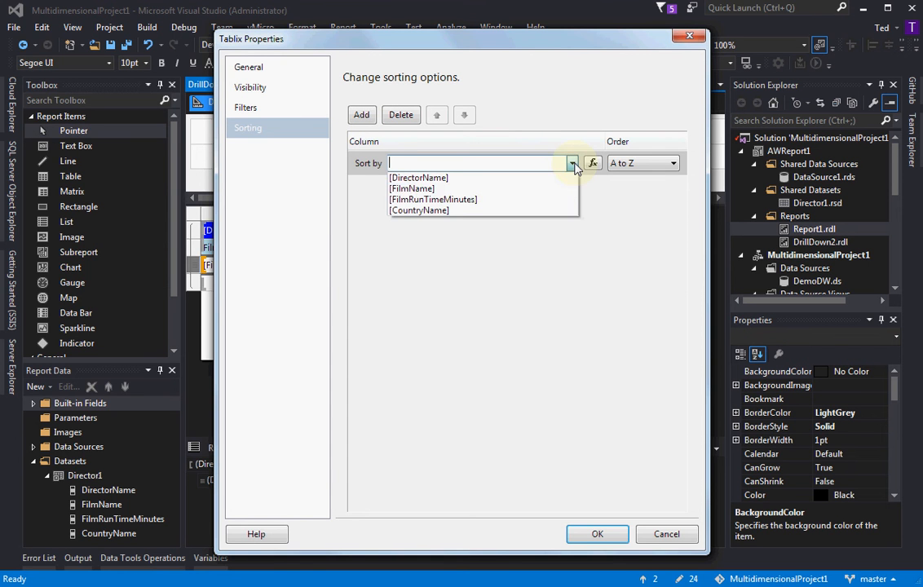
left_click(459, 189)
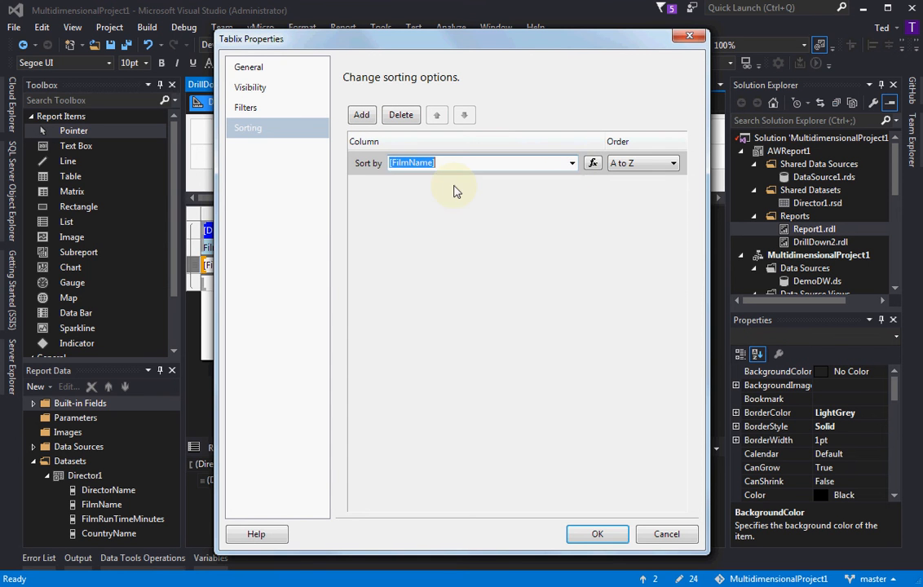
left_click(593, 534)
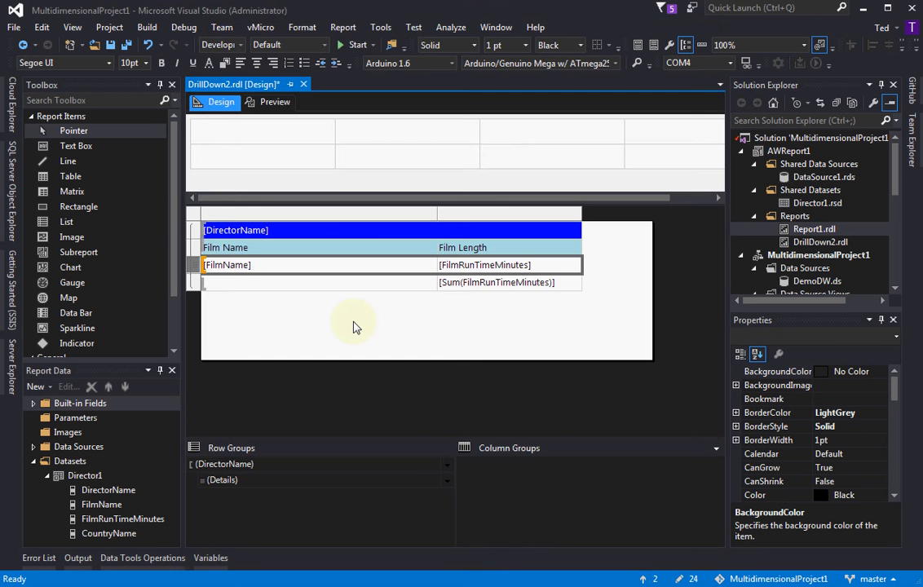
Change the sort field in the table's properties to [DirectorName], ordered A to Z
left_click(194, 233)
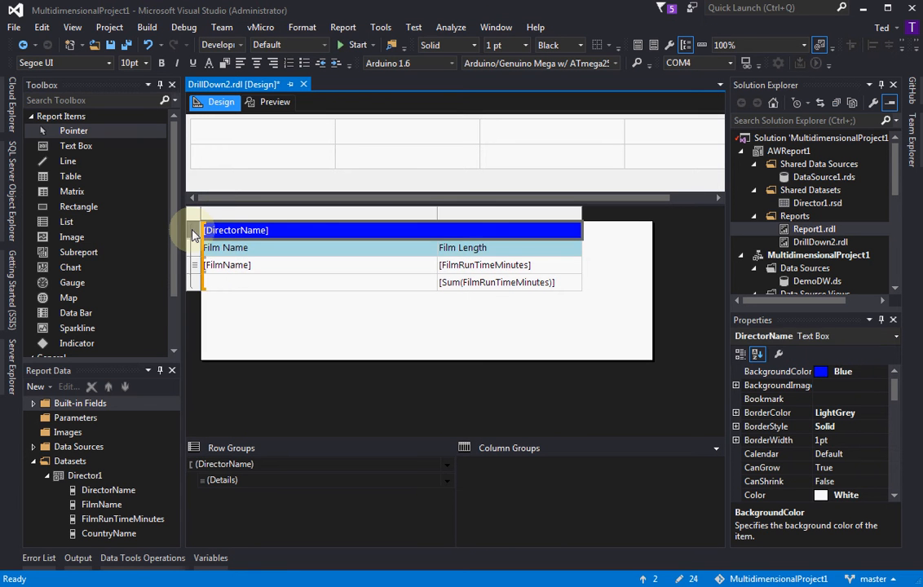
right_click(194, 234)
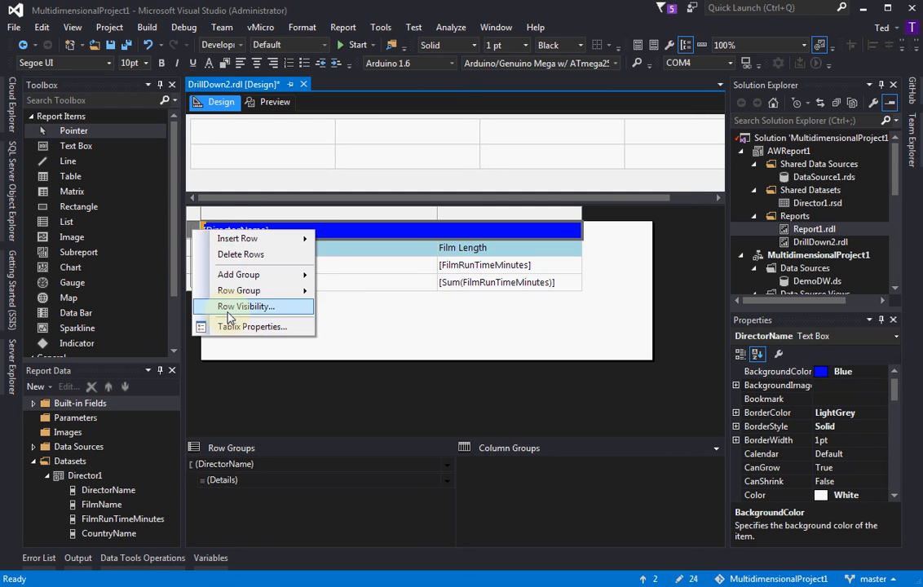
left_click(229, 327)
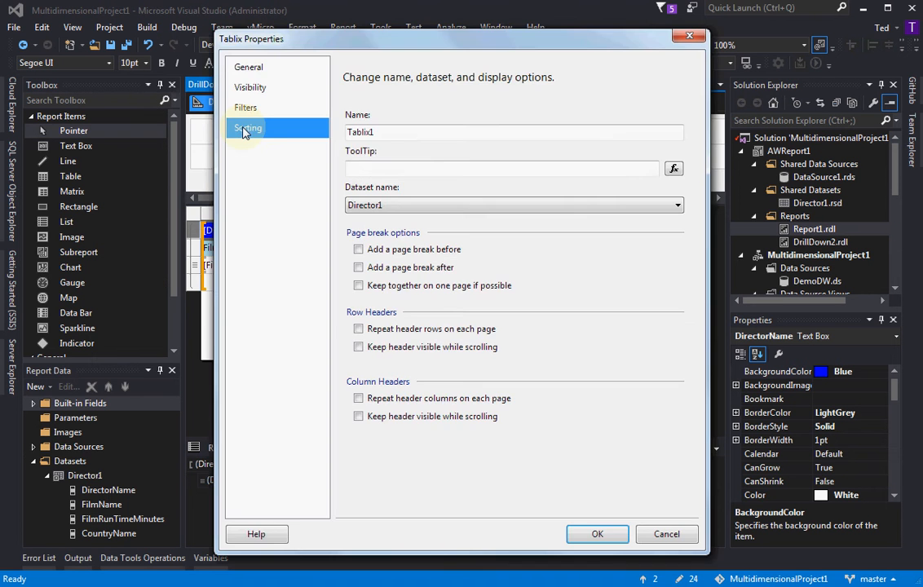
left_click(245, 129)
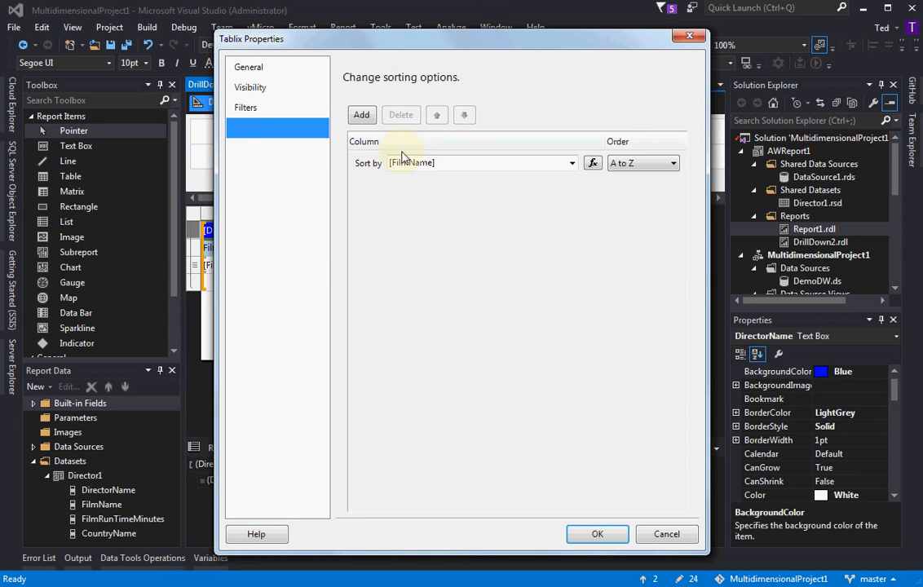
left_click(573, 164)
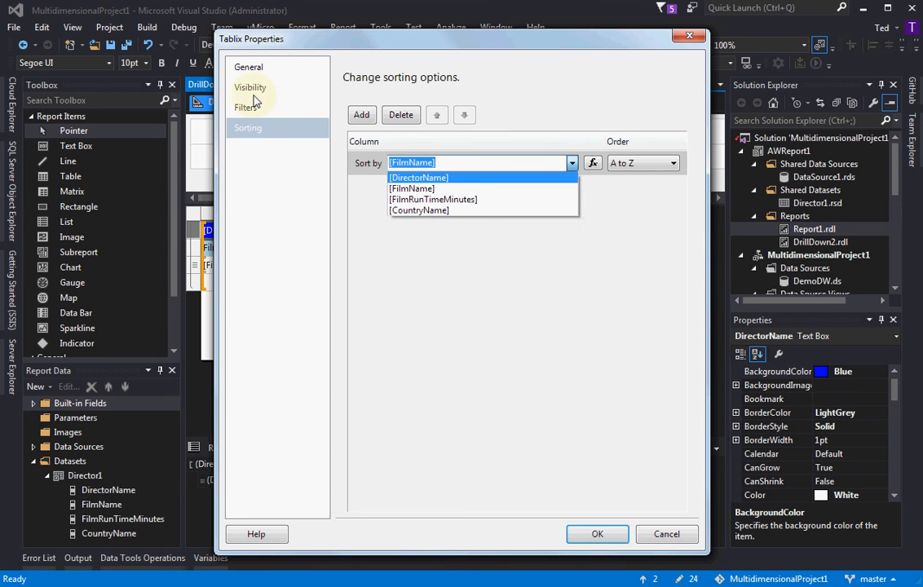
left_click(421, 177)
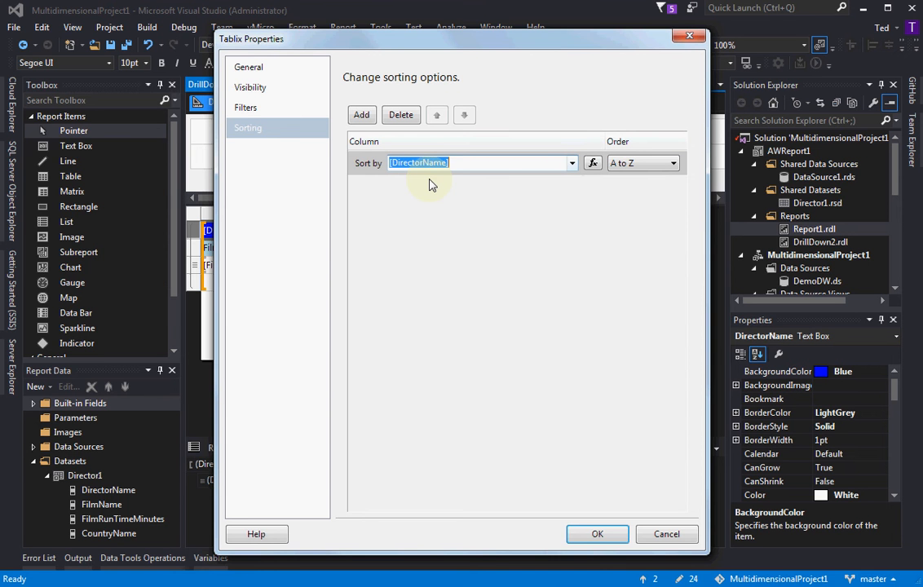
left_click(596, 538)
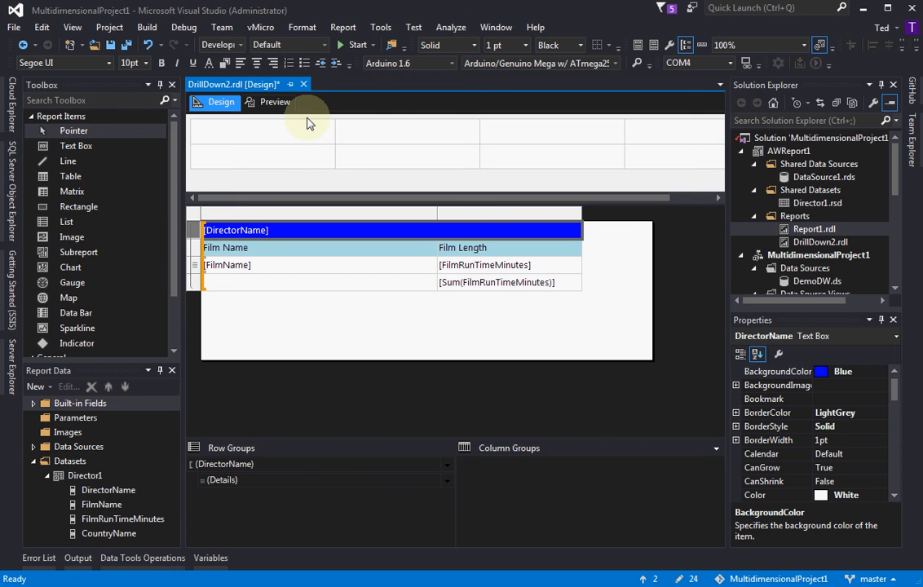
Preview the report to check the order of the directors and their films, and return to the design
left_click(269, 103)
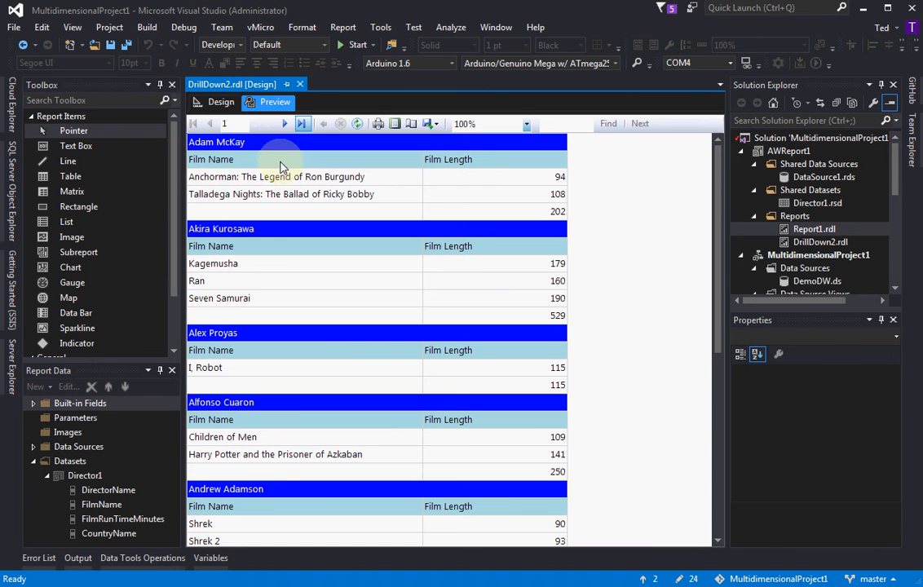
left_click(203, 335)
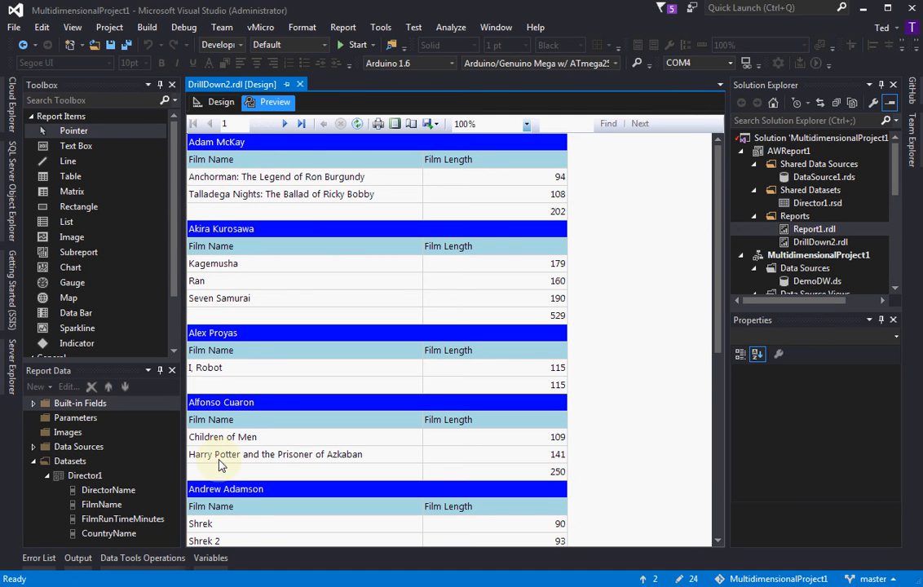
scroll(278, 406, "down", 2)
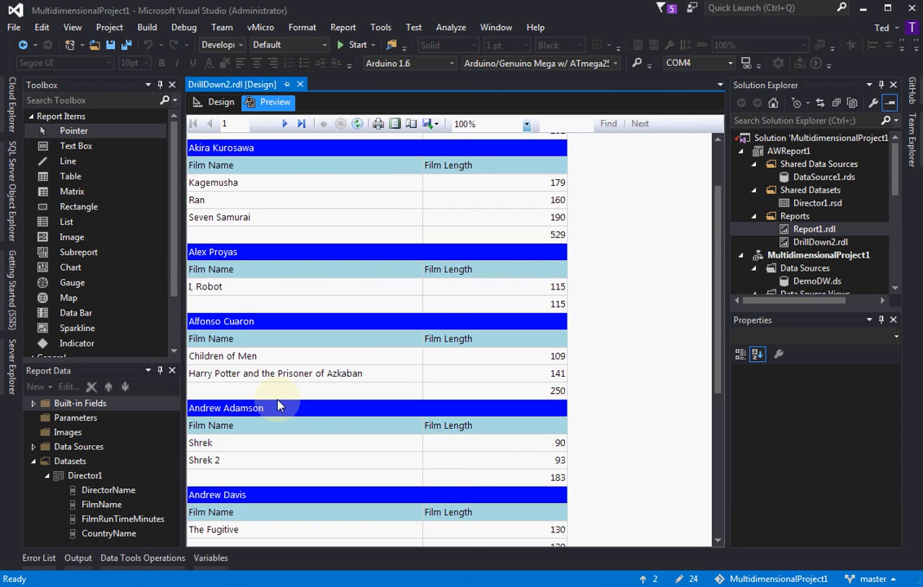
scroll(278, 406, "down", 2)
scroll(278, 404, "down", 1)
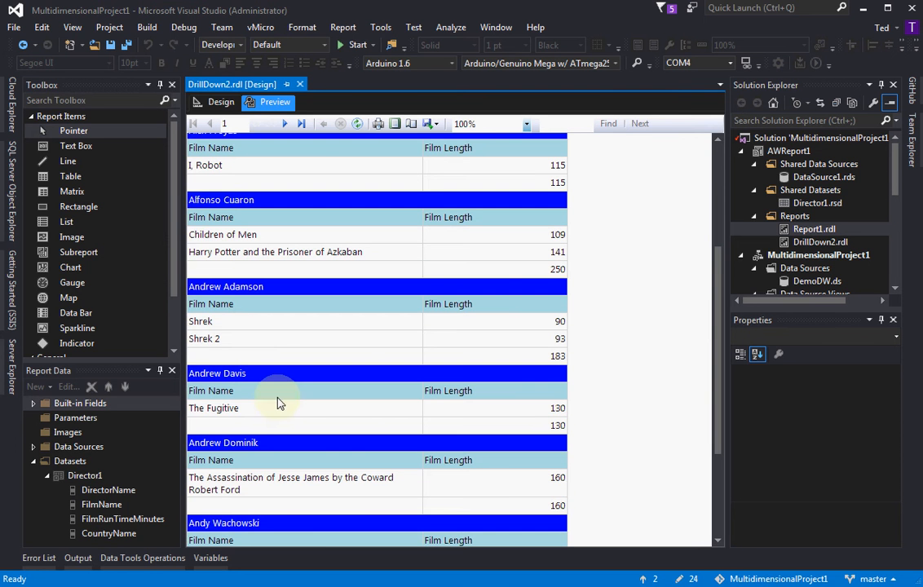
left_click(222, 102)
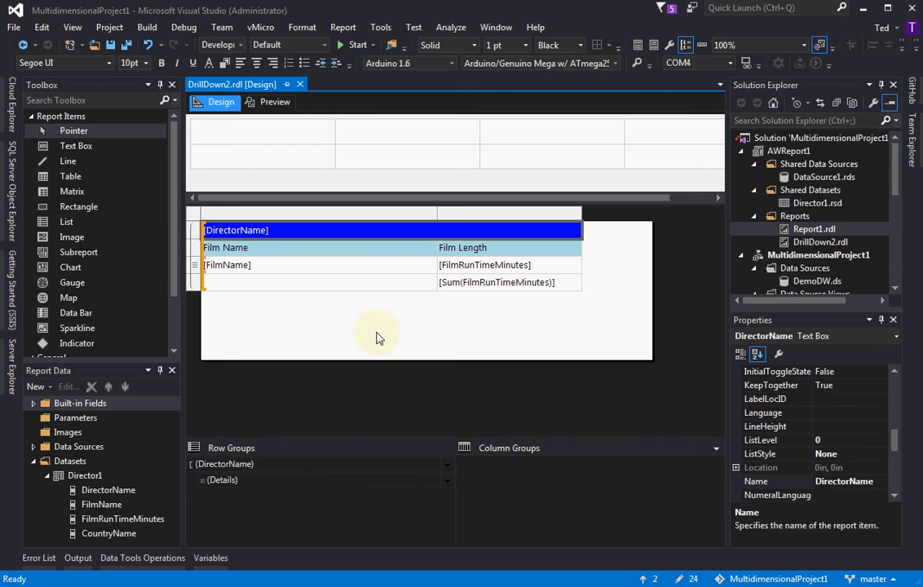
Turn on Advanced Mode for the row and column groups, and examine which table rows the static row members represent
left_click(715, 449)
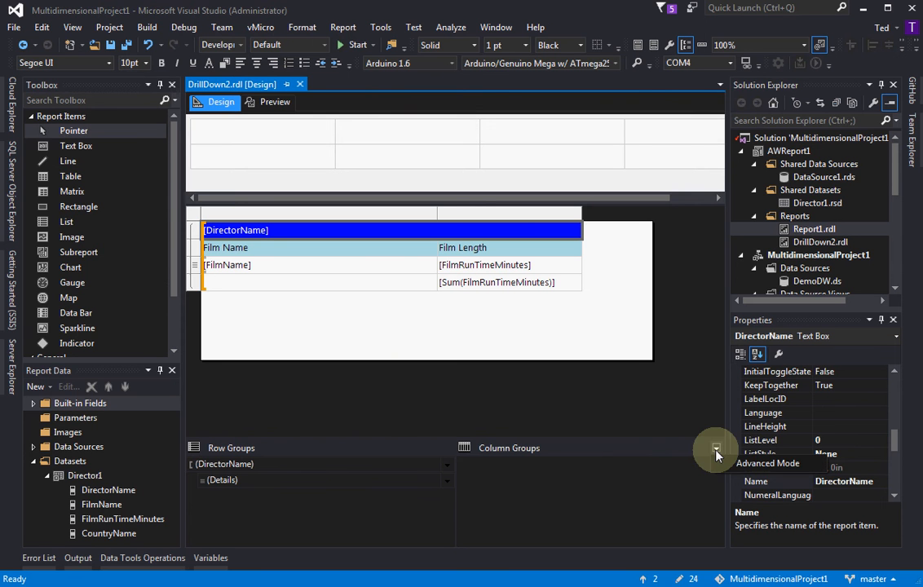
left_click(753, 469)
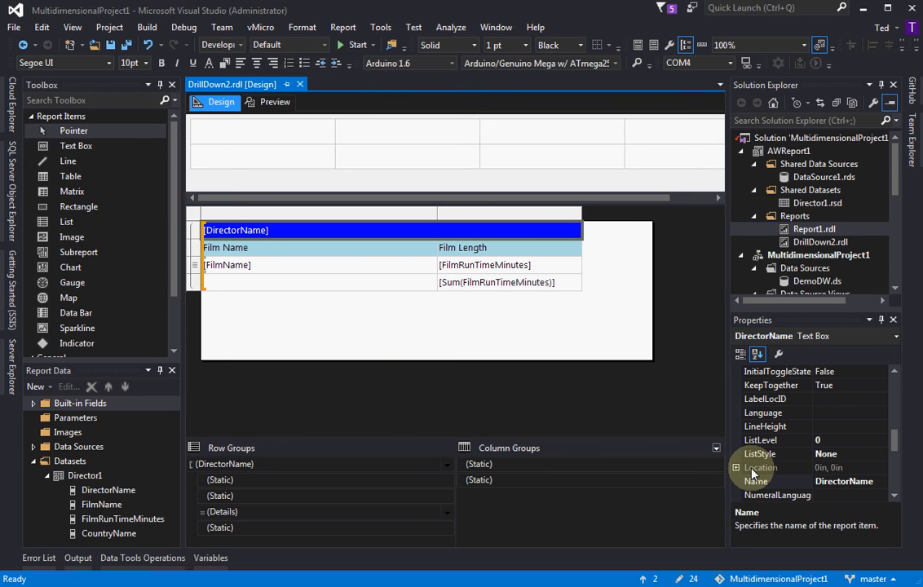
left_click(256, 497)
left_click(255, 528)
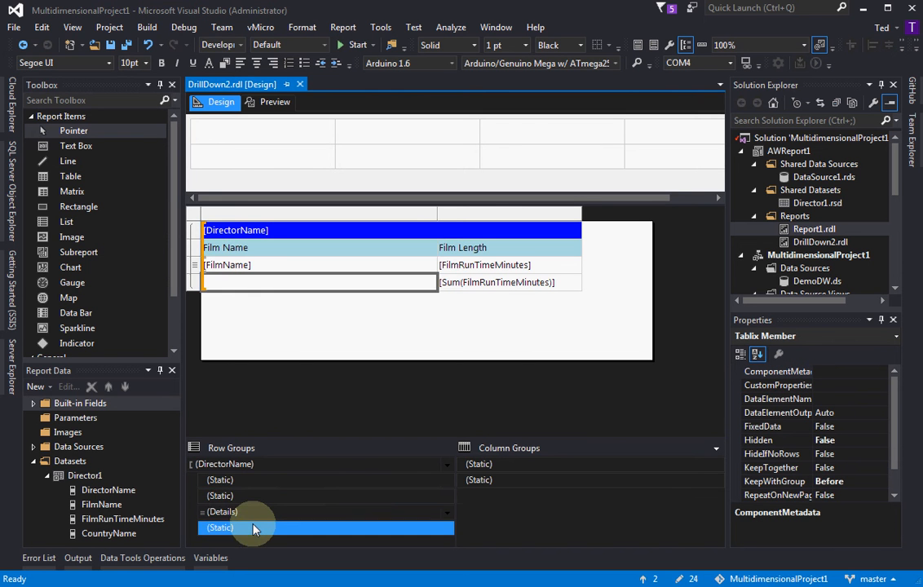
left_click(259, 498)
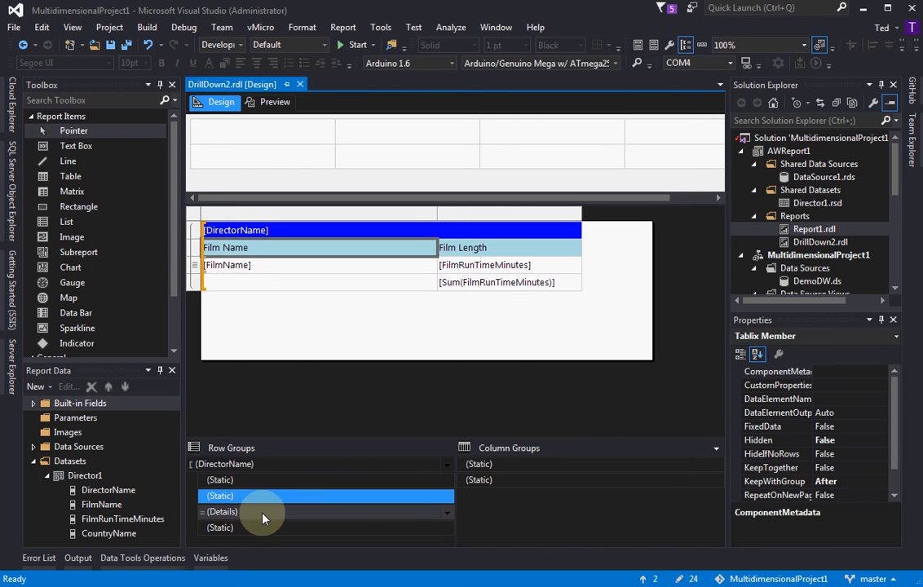
left_click(243, 529)
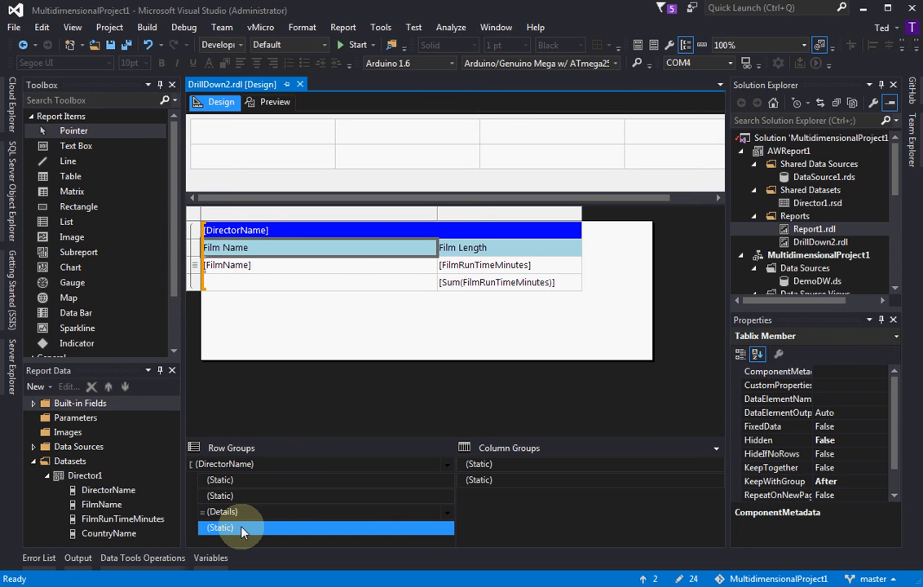
left_click(247, 497)
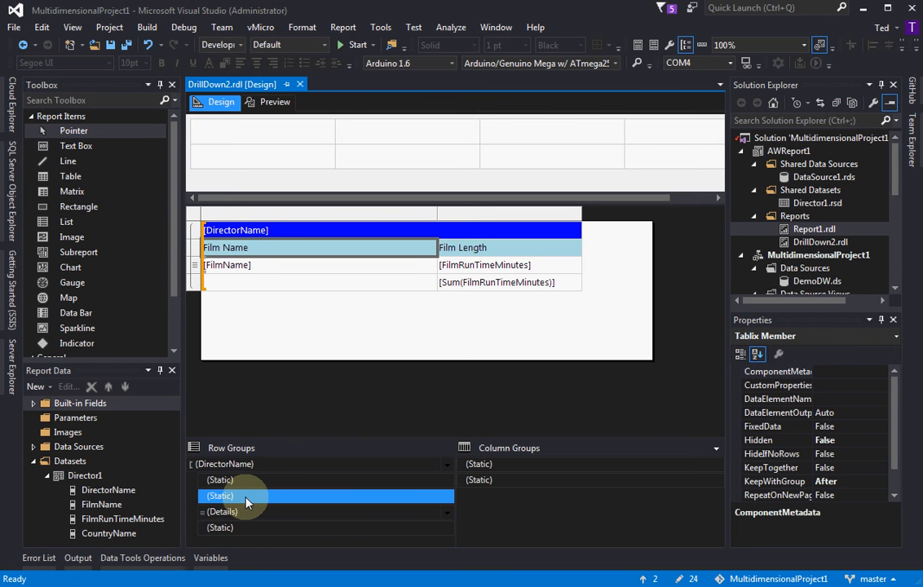
left_click(247, 527)
left_click(250, 499)
Auto-hide the Solution Explorer and set the Hidden property of the Details row group to True
left_click(250, 512)
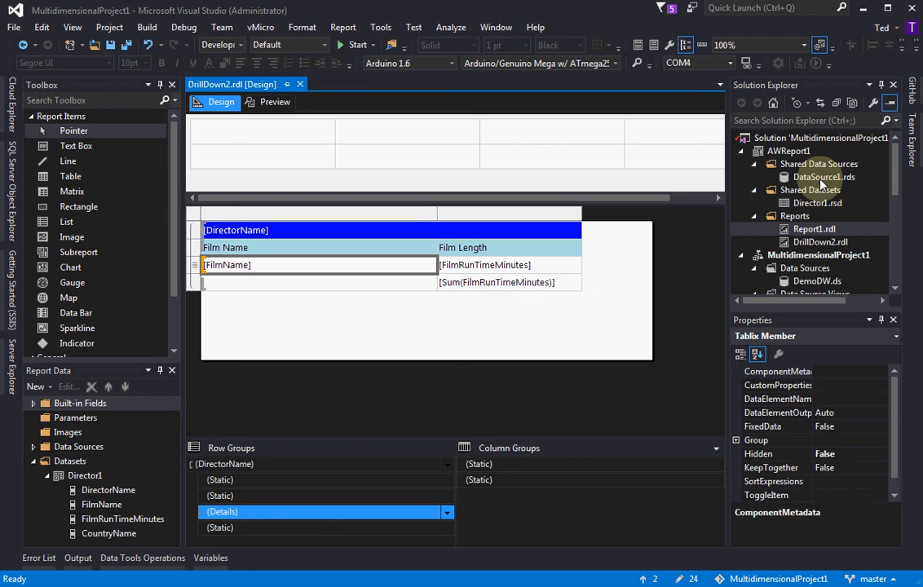
left_click(882, 86)
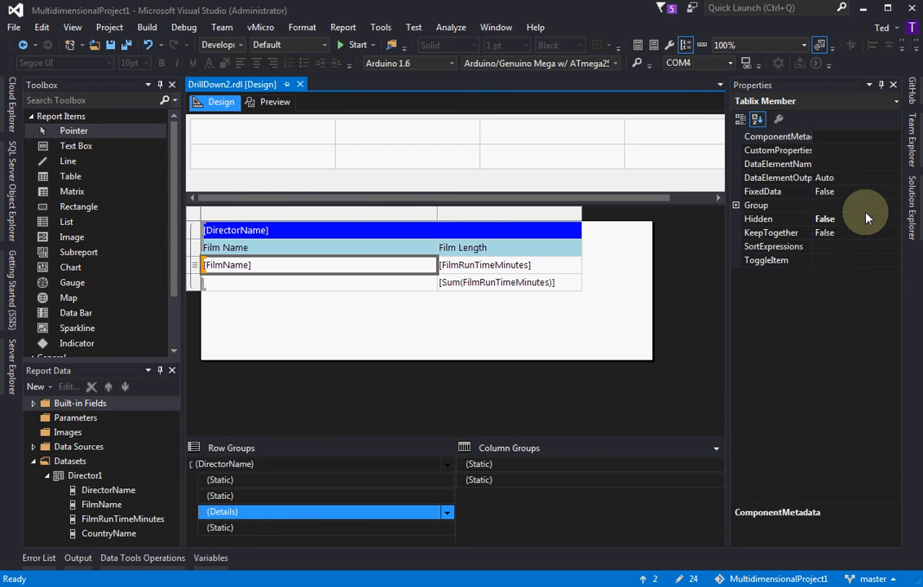
left_click(772, 219)
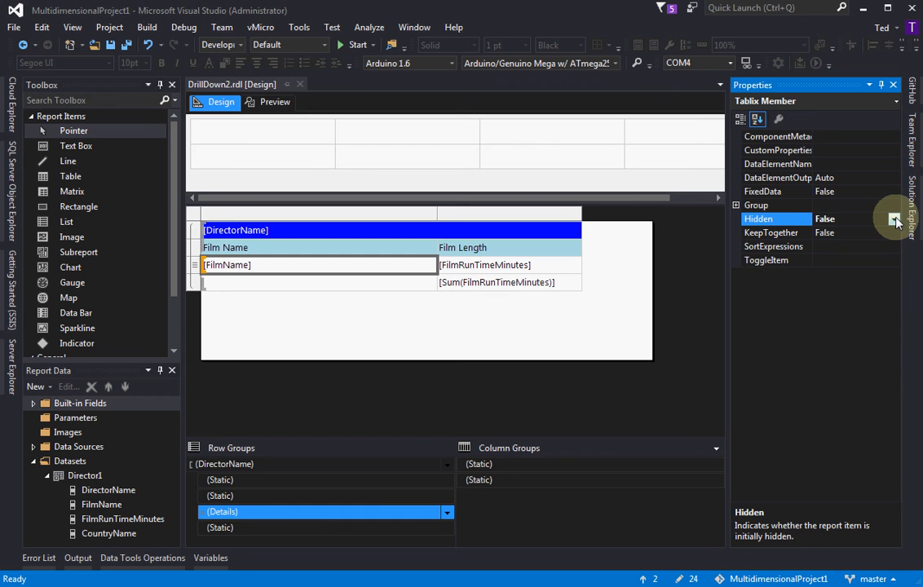
left_click(894, 219)
left_click(836, 246)
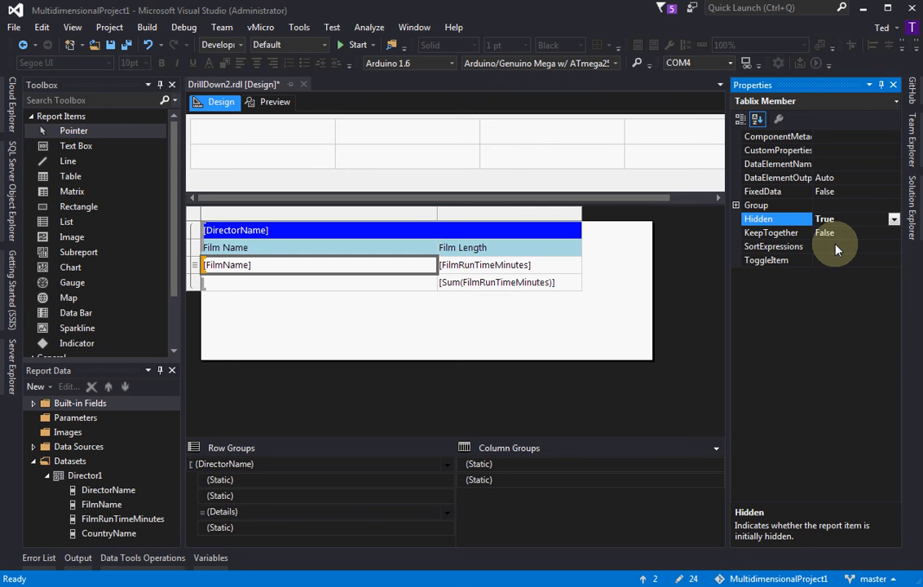
Rename the text box holding [DirectorName] in the blue header row to txtboxDirectorName
left_click(784, 262)
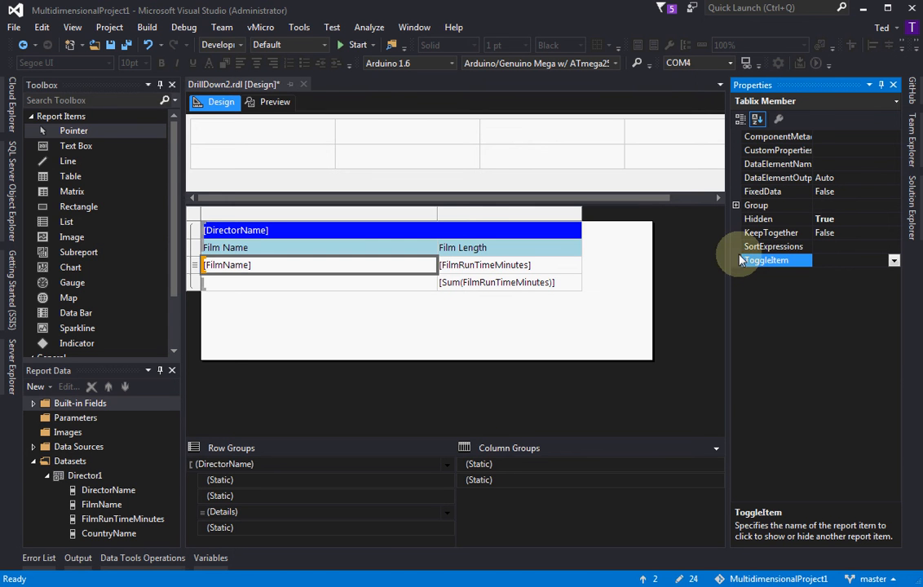
double_click(267, 229)
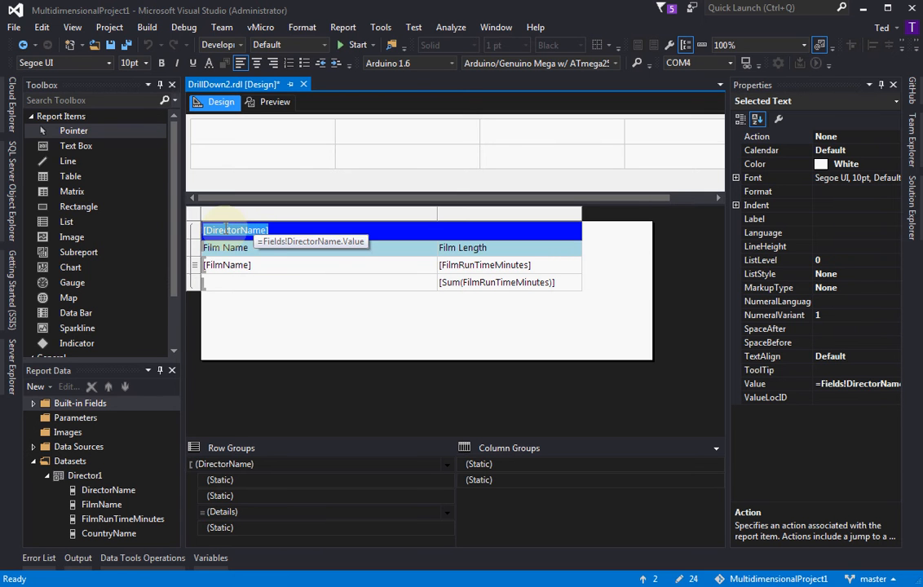
left_click(292, 230)
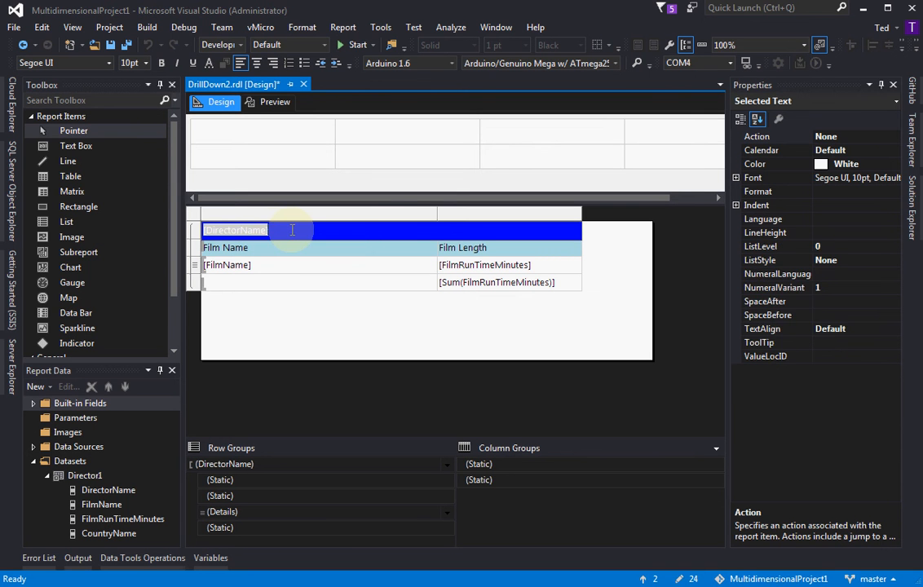
key("Escape")
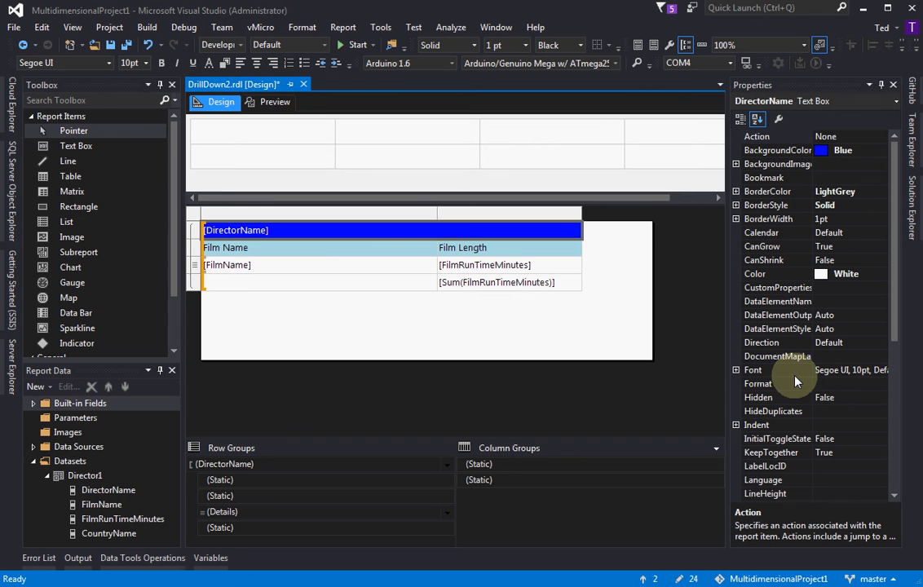
scroll(894, 382, "down", 2)
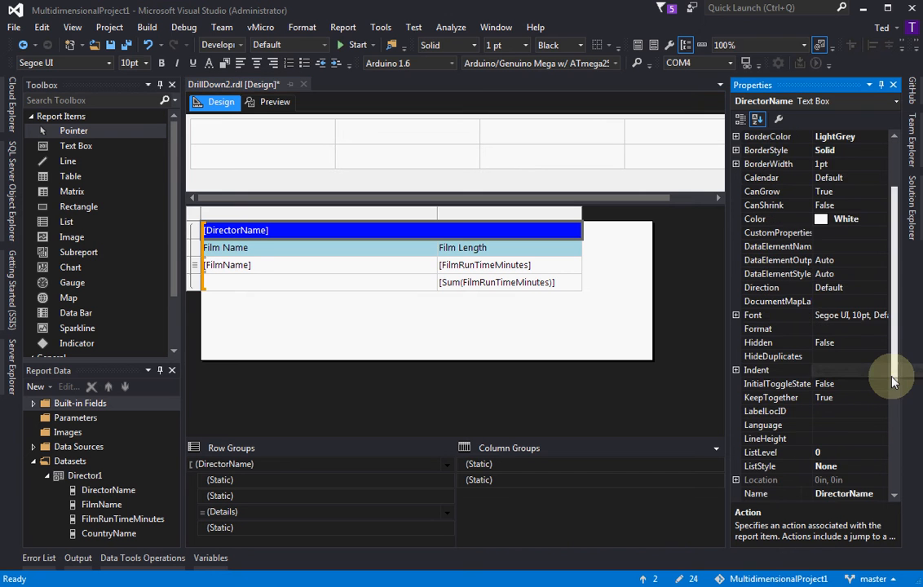
left_click(894, 381)
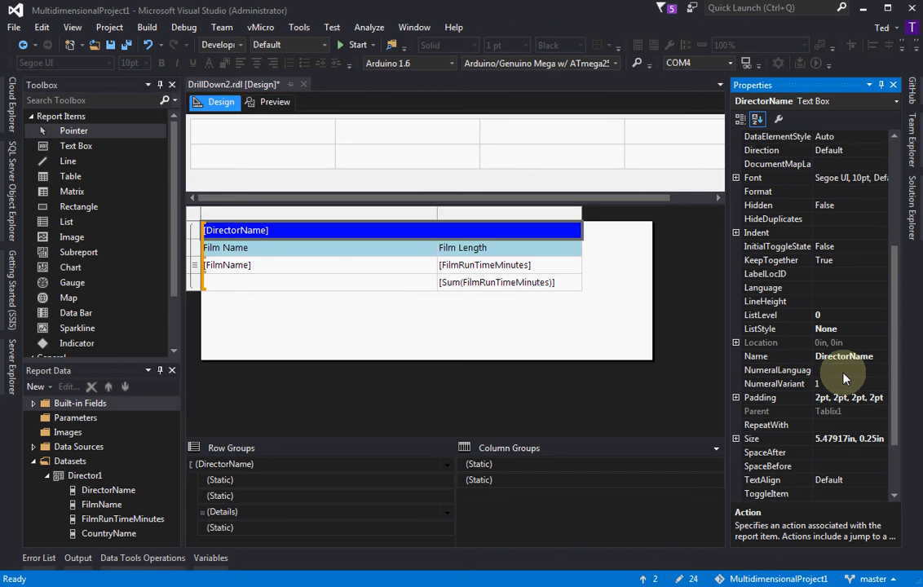
left_click(807, 358)
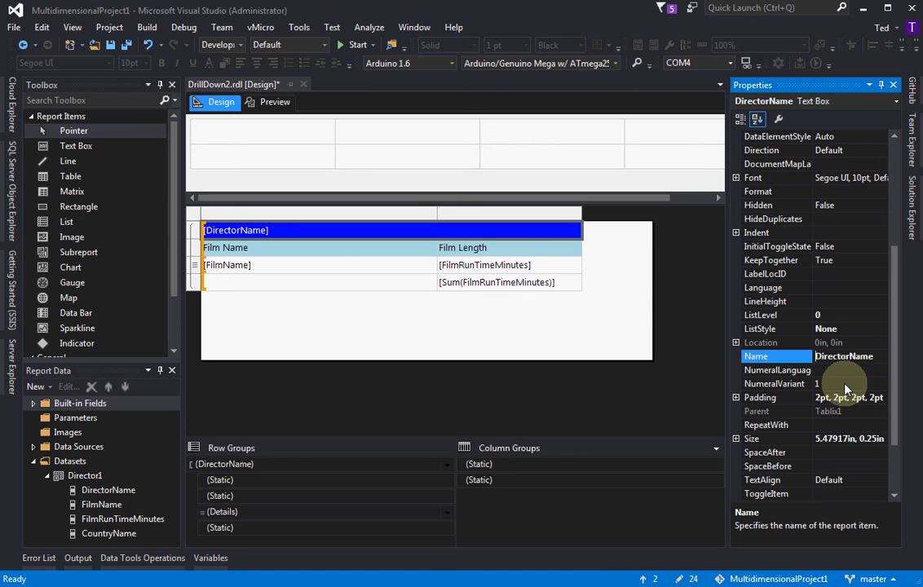
type("txtbox")
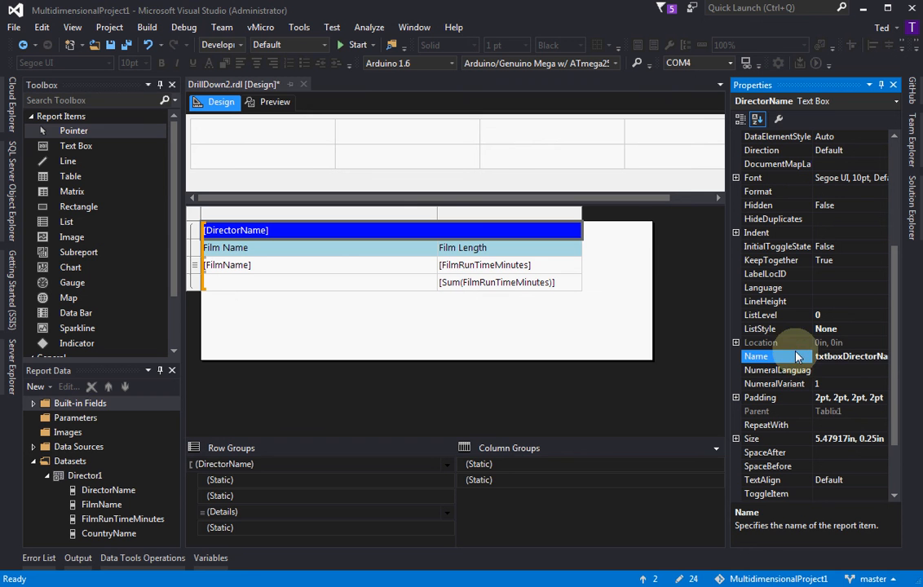
key("Up")
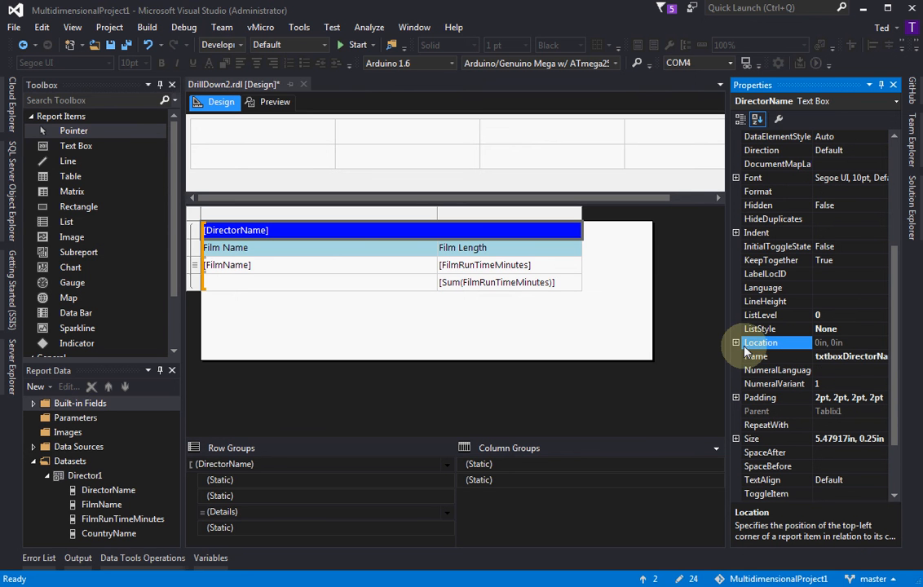
left_click(340, 230)
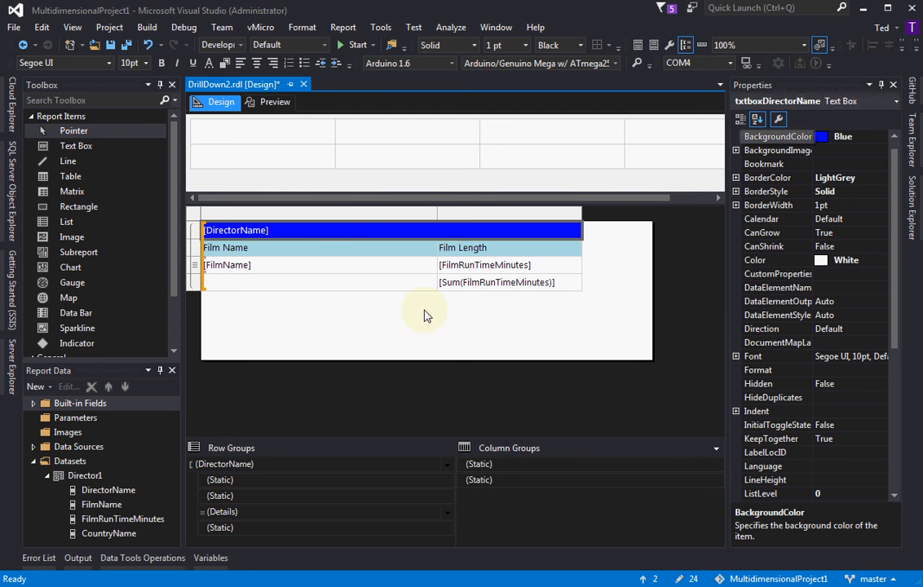
Set the ToggleItem property of the Details row group to txtboxDirectorName
left_click(234, 514)
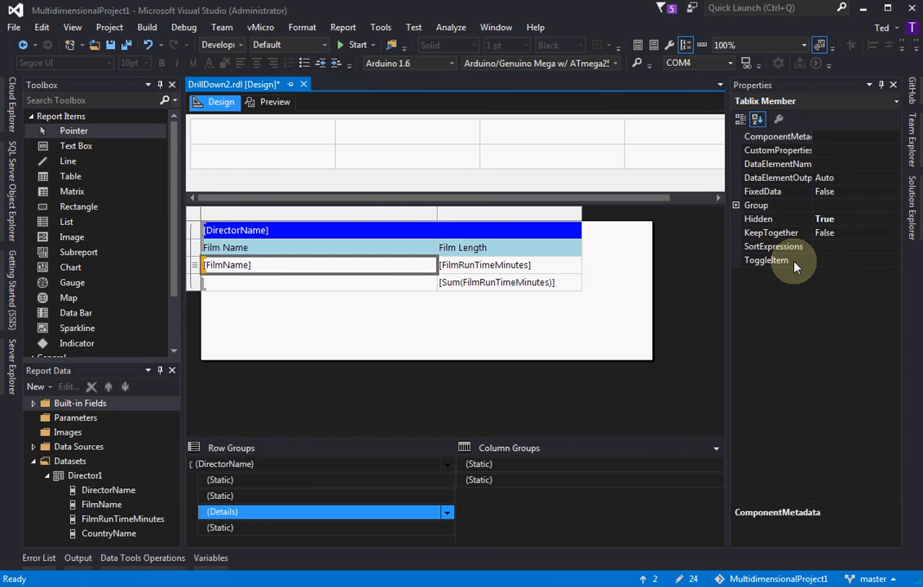
left_click(793, 261)
left_click(895, 260)
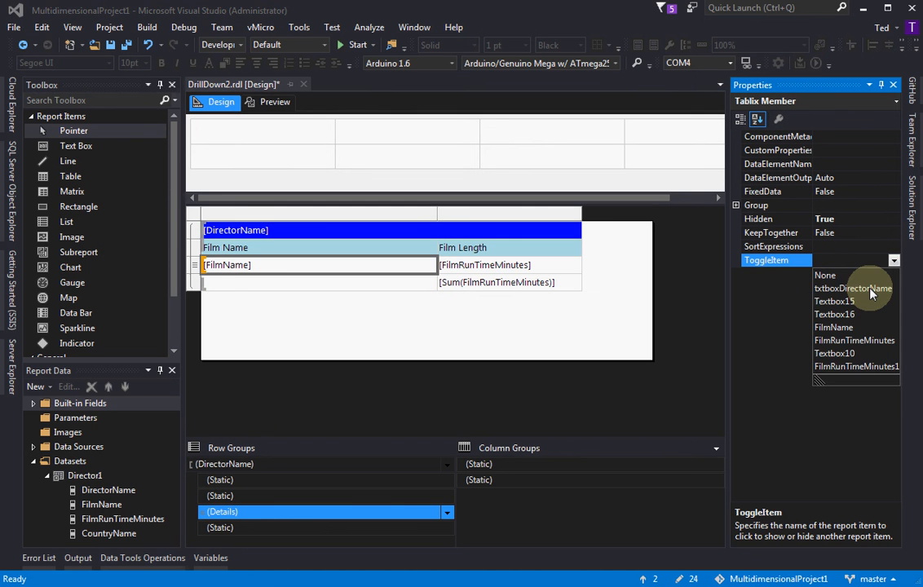
left_click(871, 290)
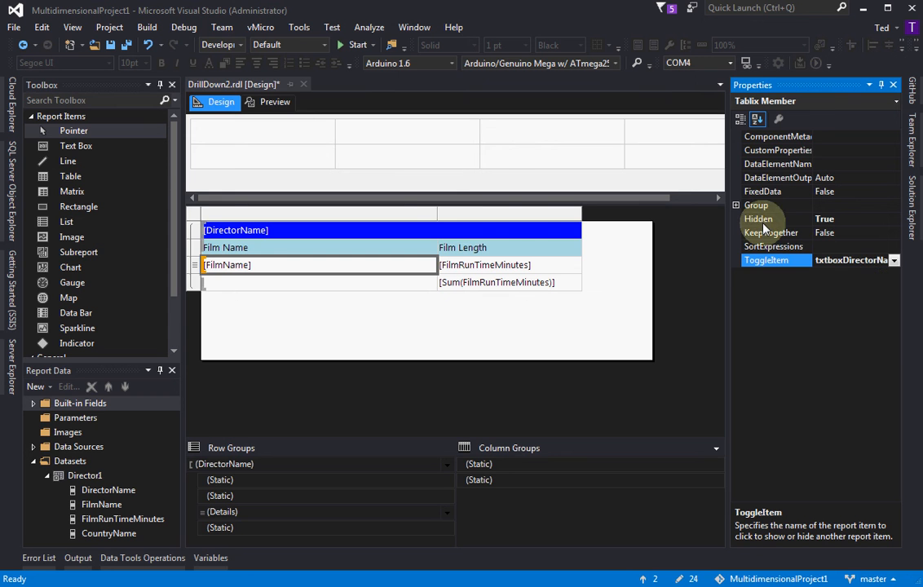
Preview the report, expand and collapse the Akira Kurosawa group to check the drill-down, and return to the design view
left_click(271, 104)
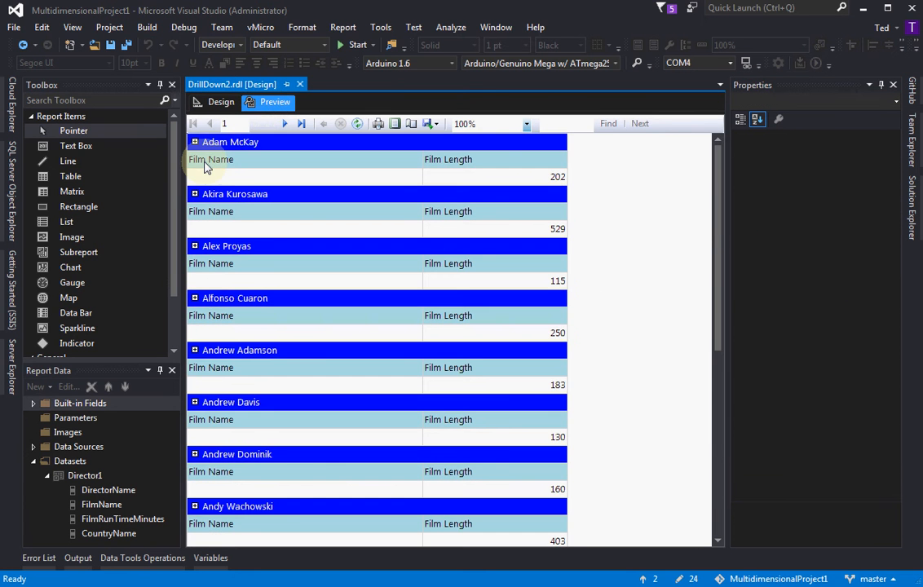
left_click(194, 195)
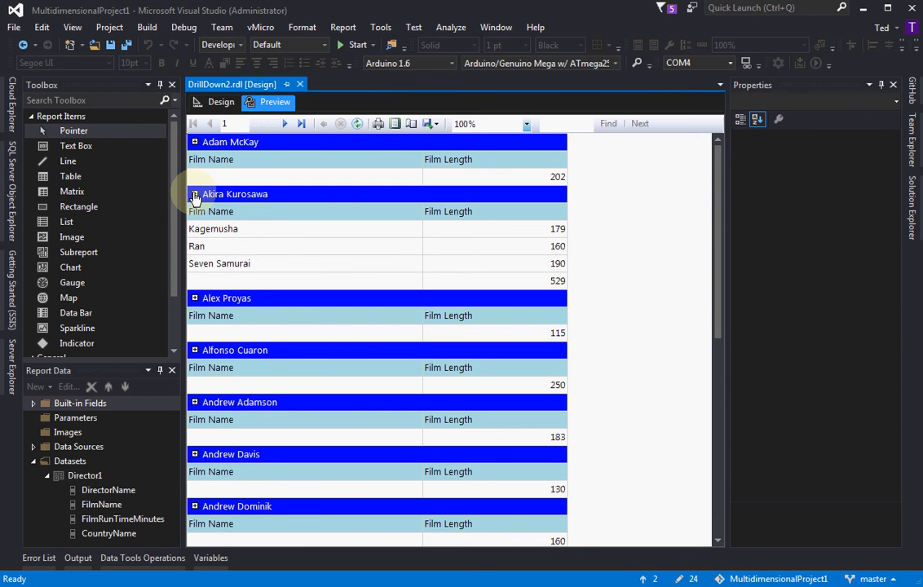
left_click(194, 195)
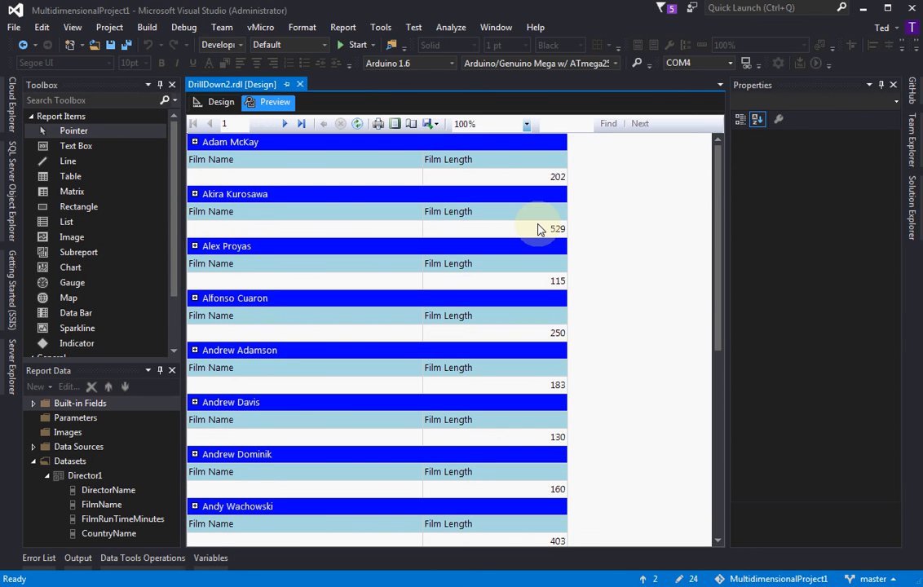
left_click(218, 102)
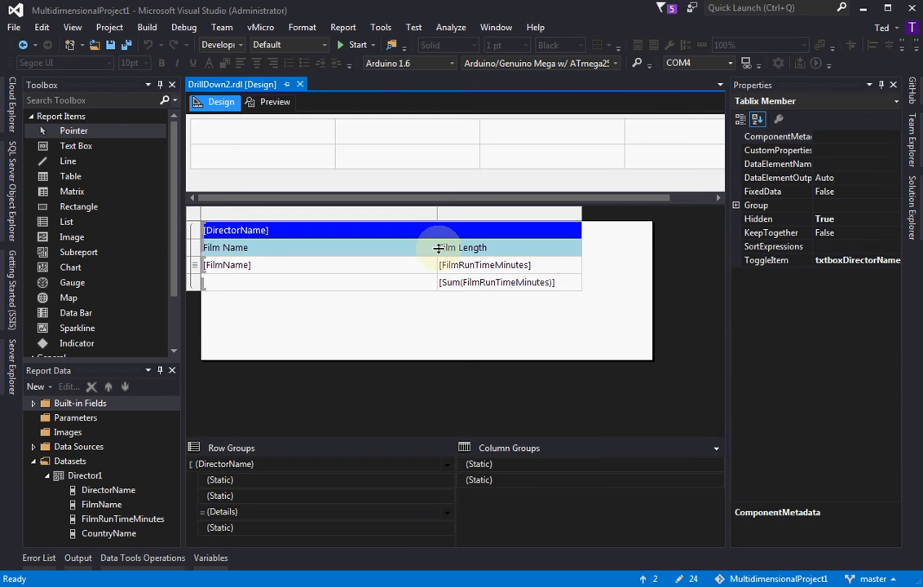
left_click(487, 403)
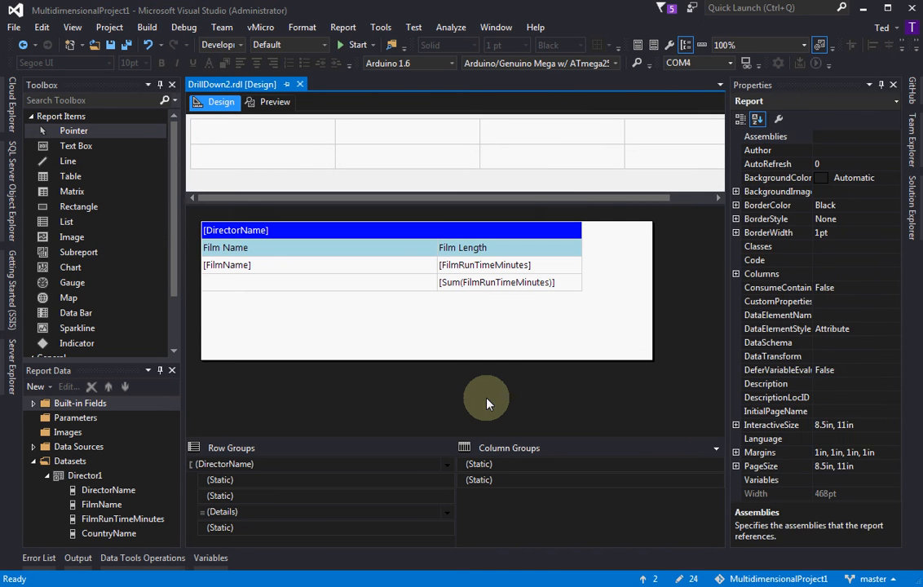
Set the Film Name header row's static member to ToggleItem txtboxDirectorName and Hidden True
left_click(244, 496)
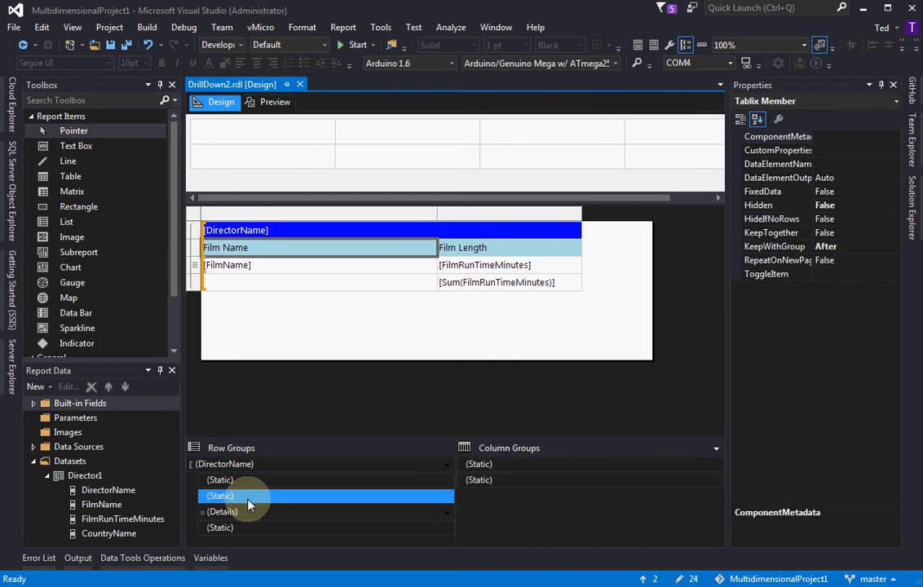
left_click(787, 275)
left_click(894, 274)
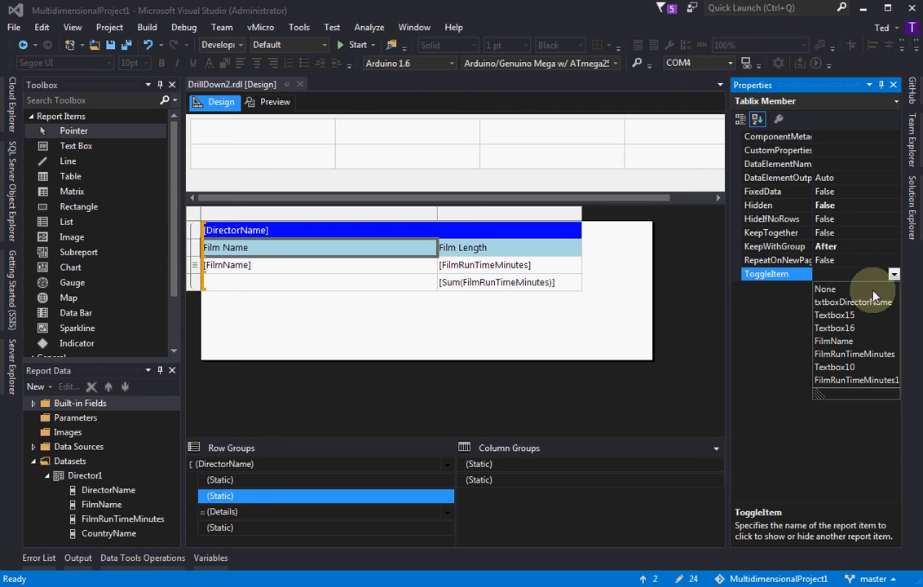
left_click(869, 301)
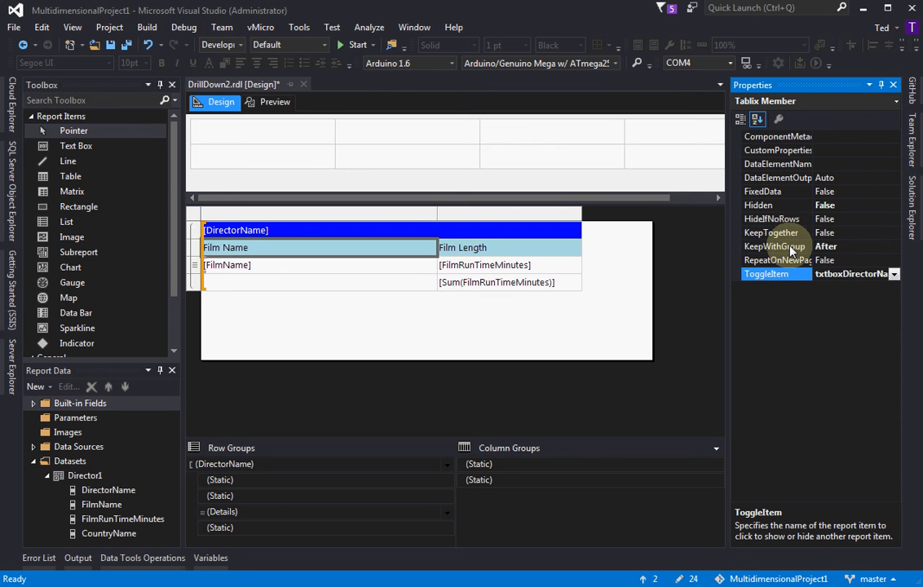
left_click(787, 207)
left_click(894, 206)
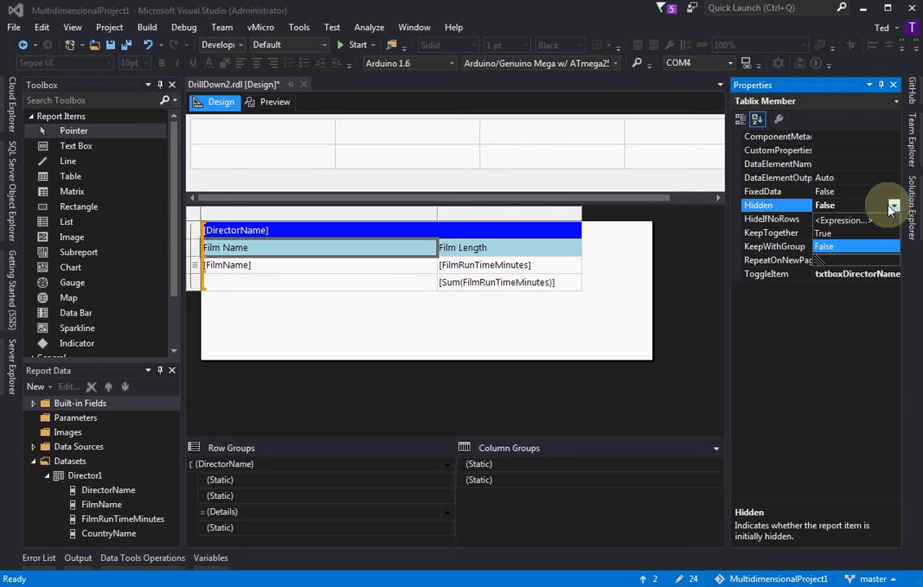
left_click(842, 234)
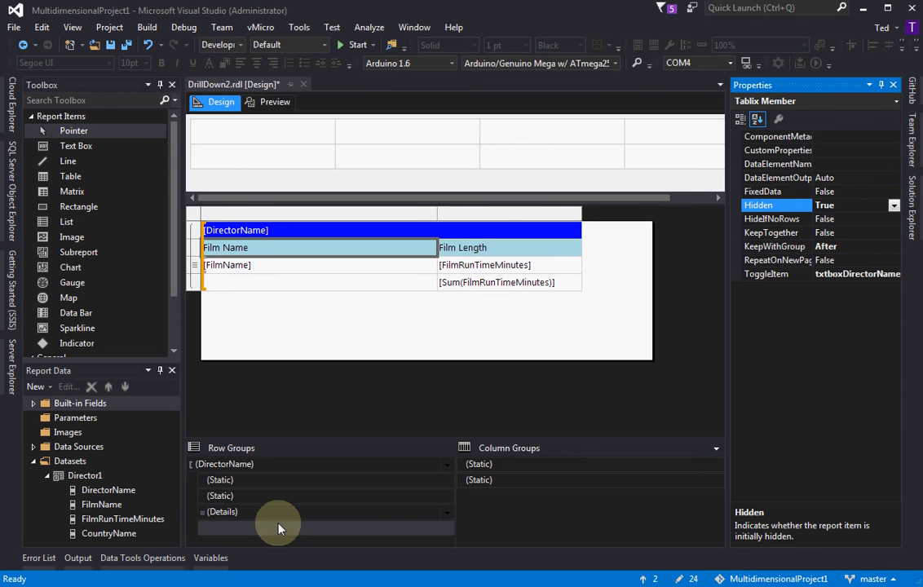
Set the total row's static member below Details to ToggleItem txtboxDirectorName and Hidden True
left_click(278, 528)
left_click(868, 274)
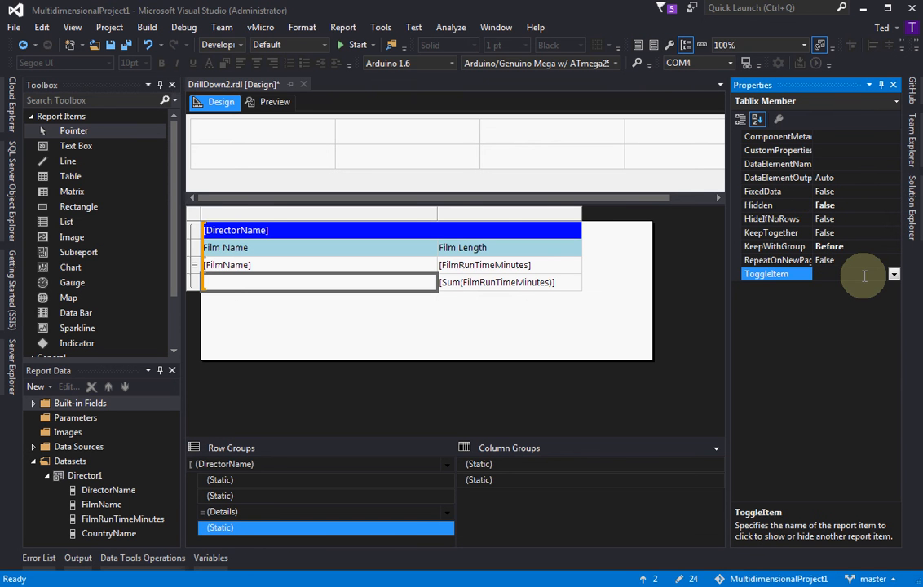
left_click(868, 274)
left_click(855, 302)
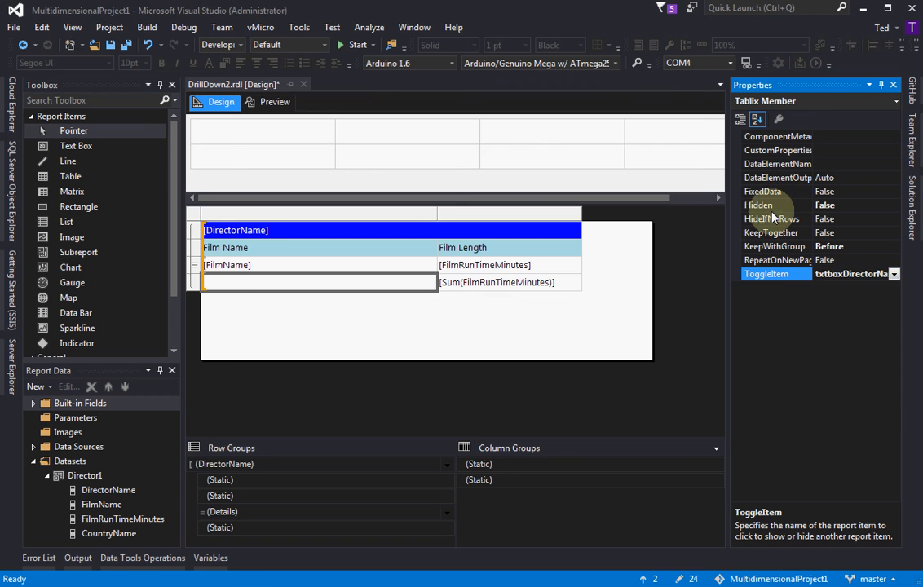
left_click(762, 206)
left_click(894, 206)
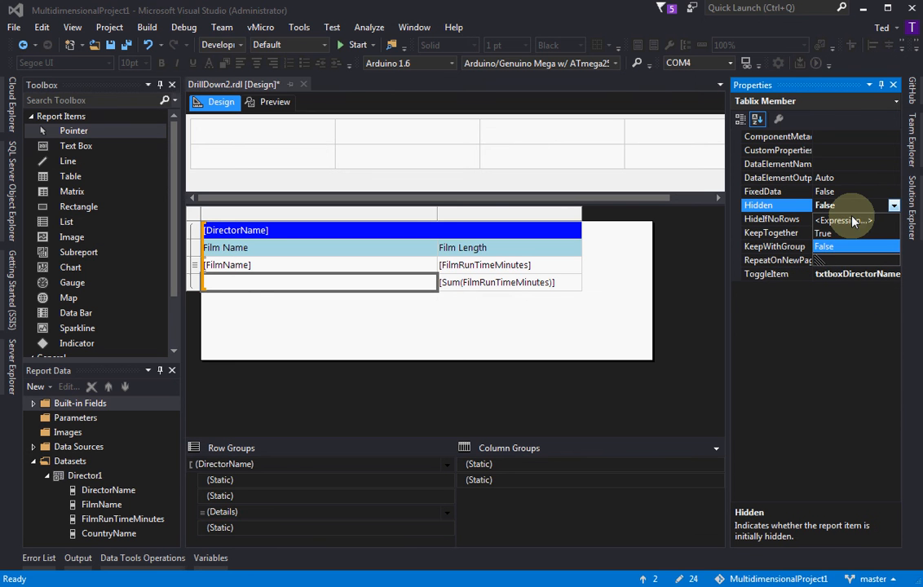
left_click(836, 234)
left_click(697, 271)
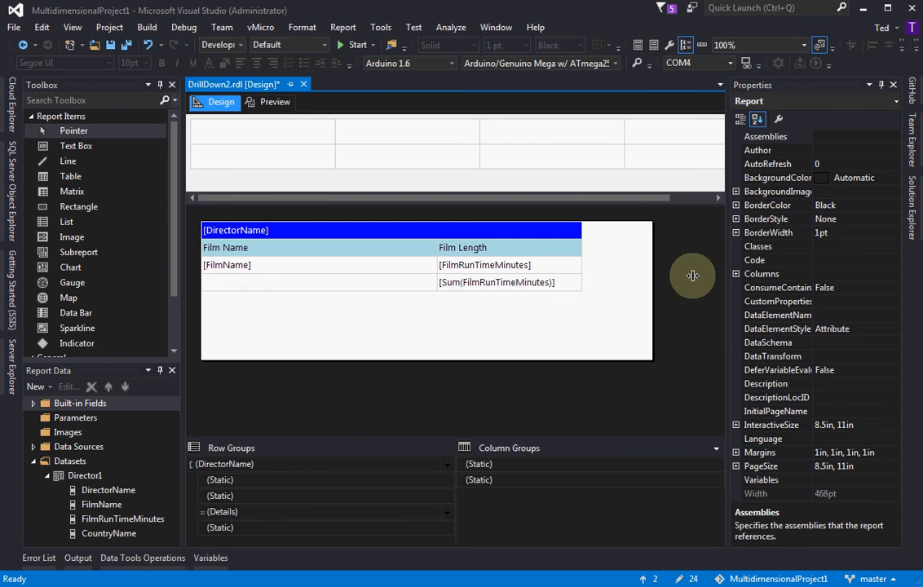
Preview the report, expand the Alfonso Cuaron, Alex Proyas and Akira Kurosawa groups, and return to the design view
left_click(272, 103)
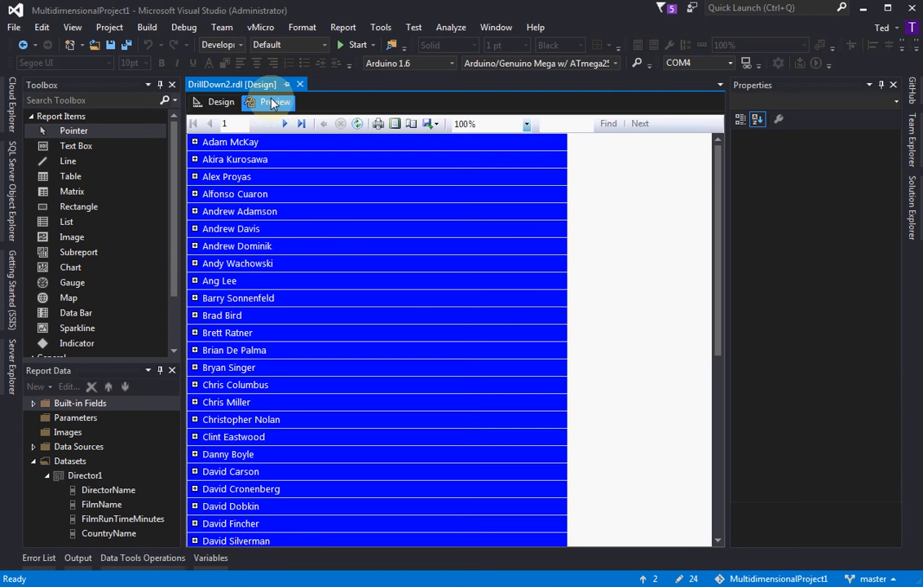
left_click(194, 195)
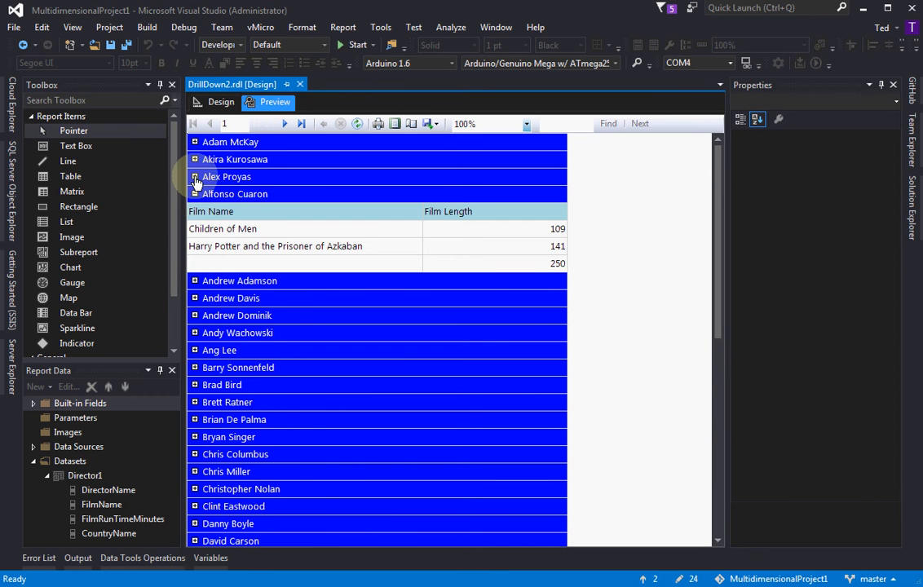
left_click(195, 178)
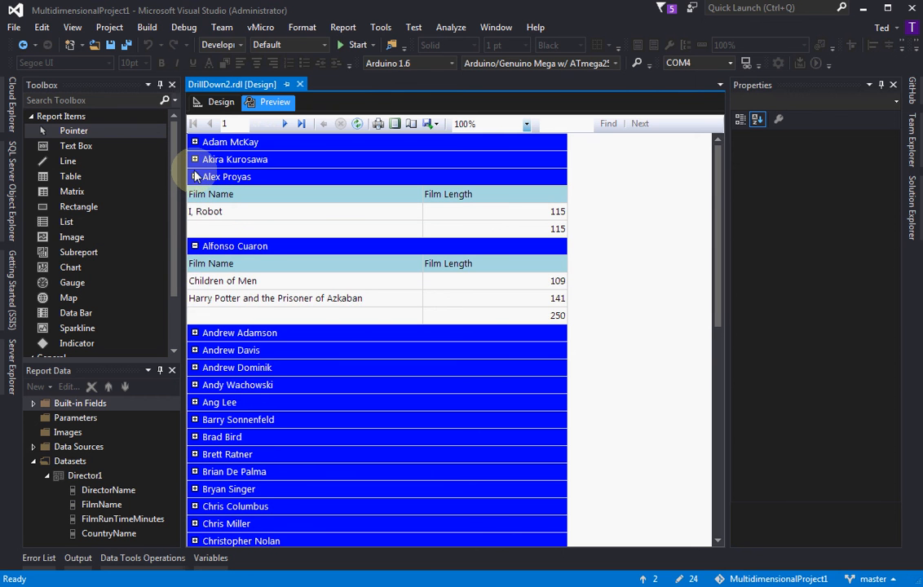
left_click(195, 160)
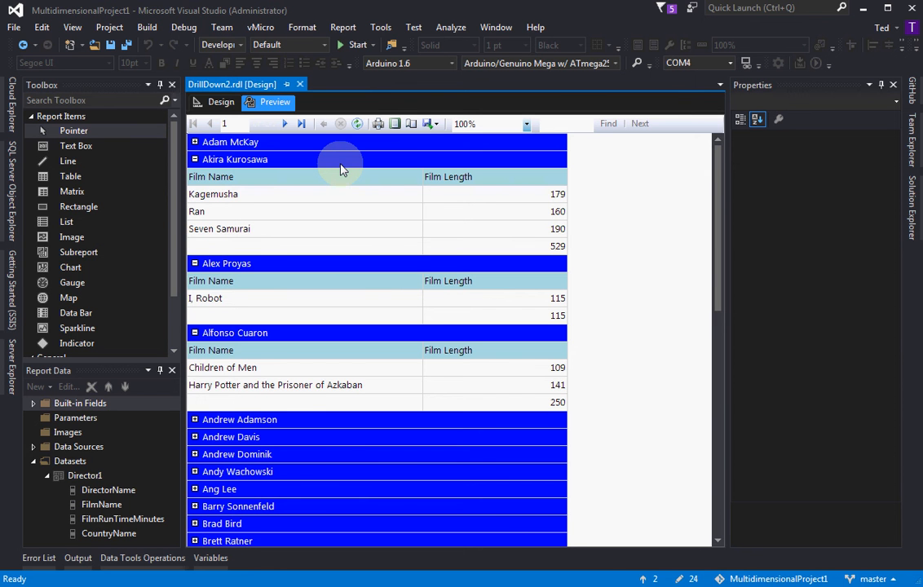
left_click(221, 103)
Add a parent row group above DirectorName, grouped by [CountryName] with a group header and footer, and preview the result
left_click(106, 542)
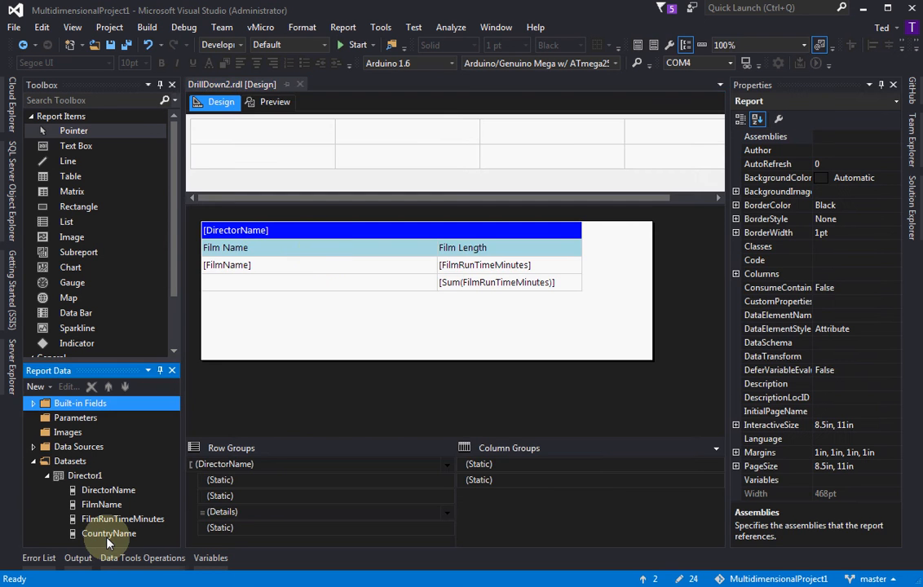
left_click(106, 538)
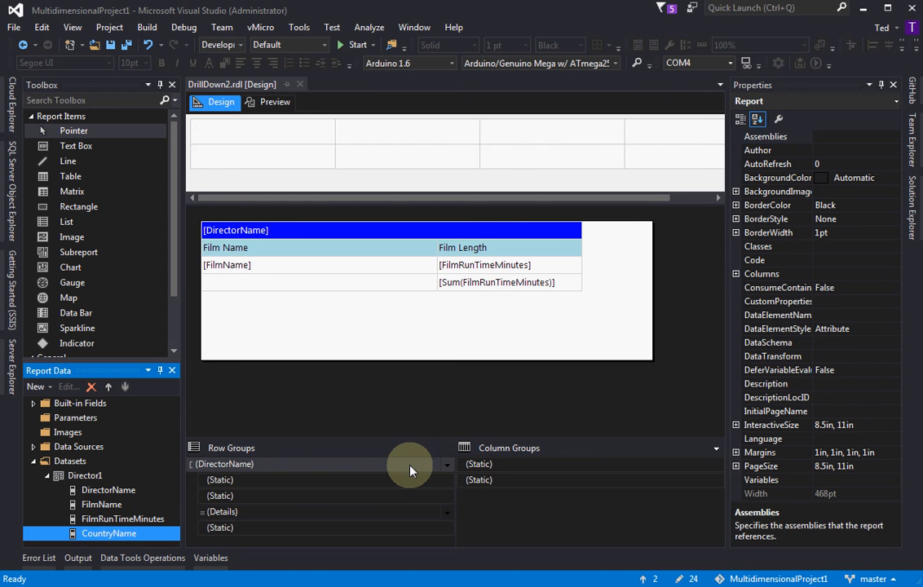
left_click(275, 464)
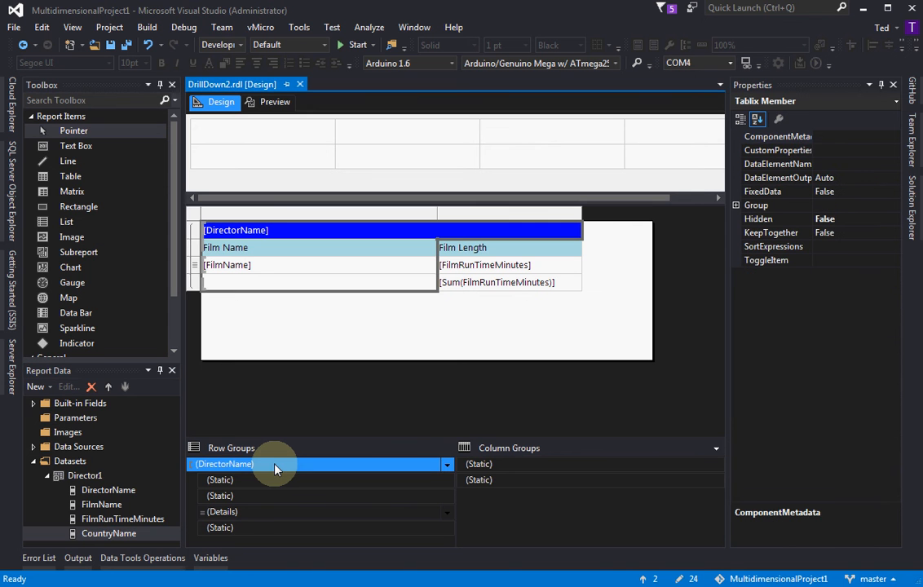
right_click(275, 469)
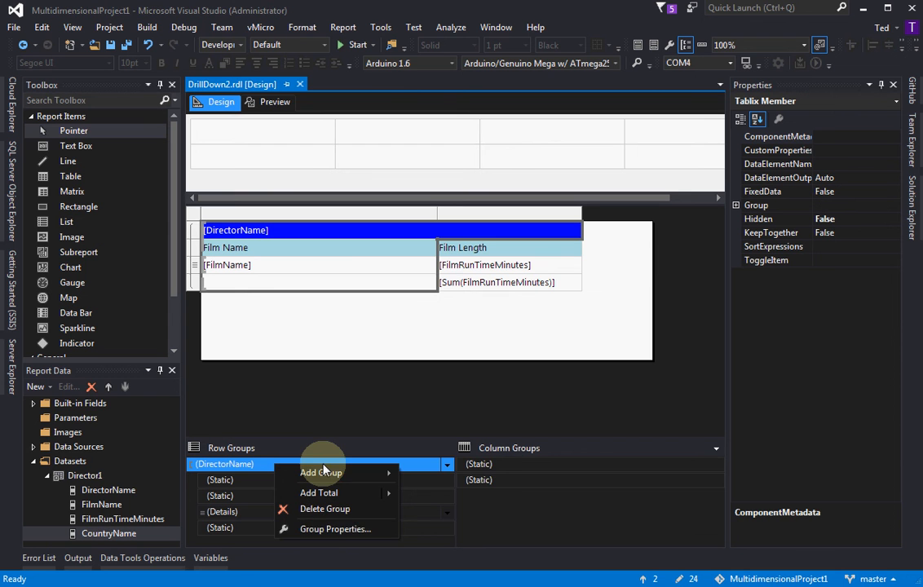
mouse_move(320, 474)
left_click(425, 477)
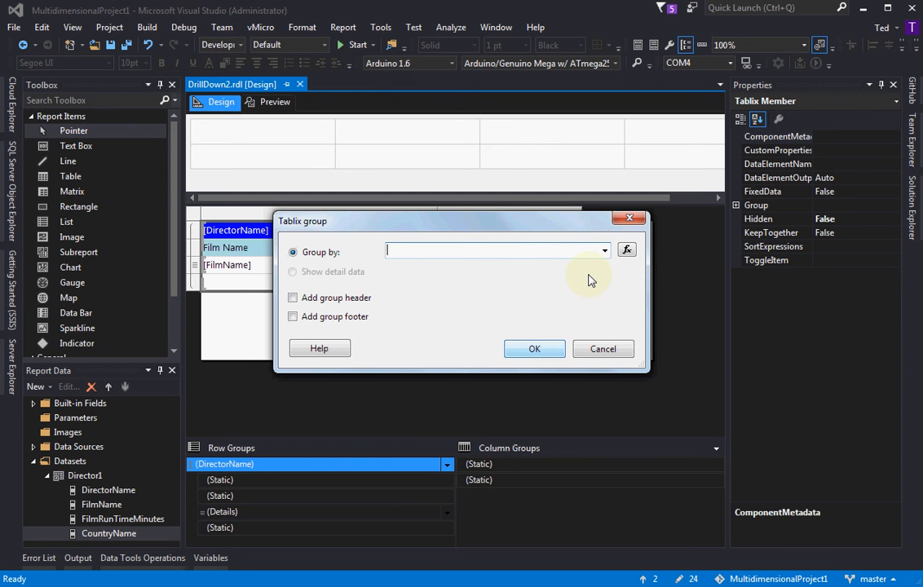
left_click(605, 251)
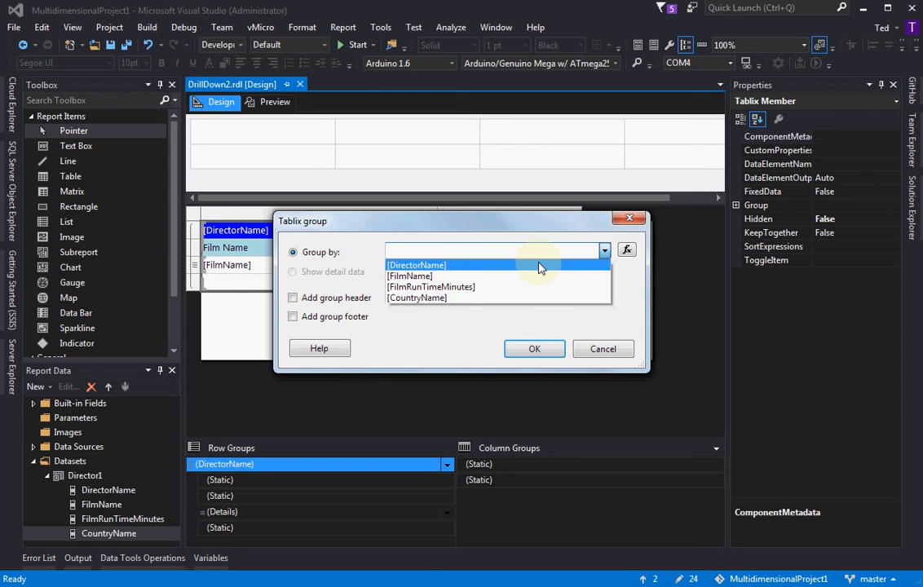
left_click(443, 299)
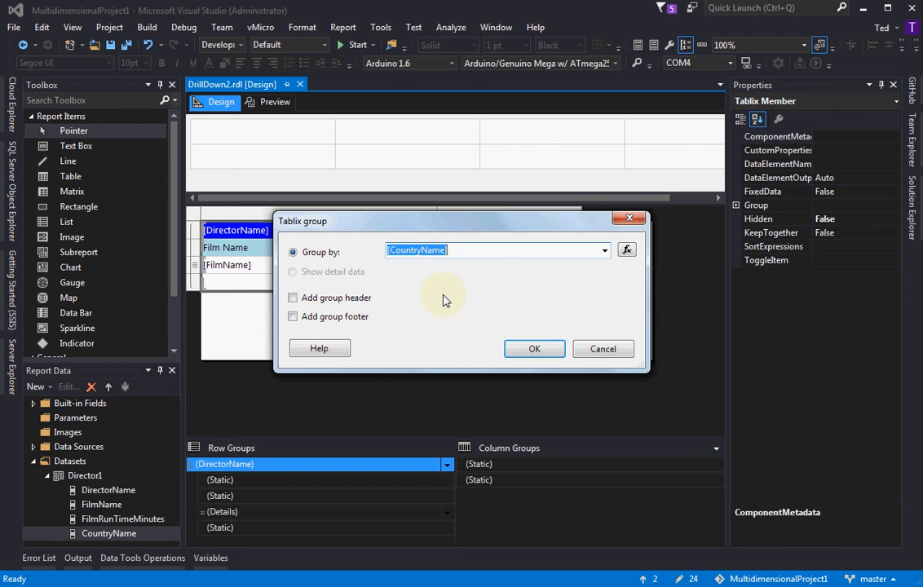
left_click(323, 298)
left_click(322, 317)
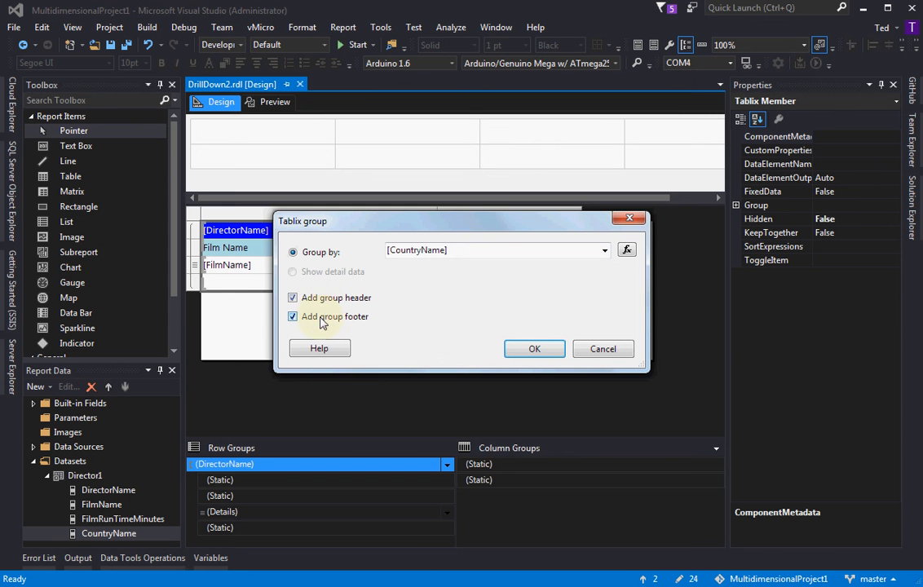
left_click(531, 349)
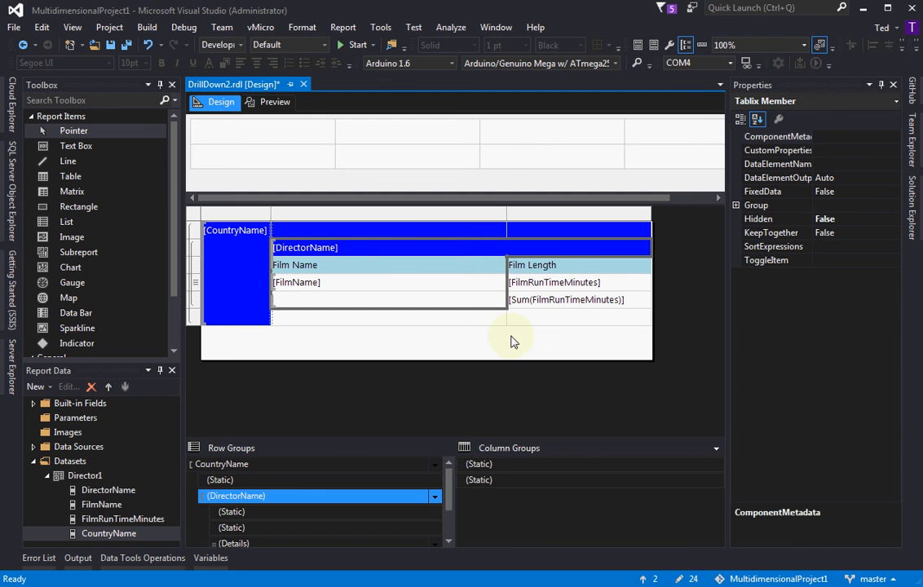
left_click(260, 103)
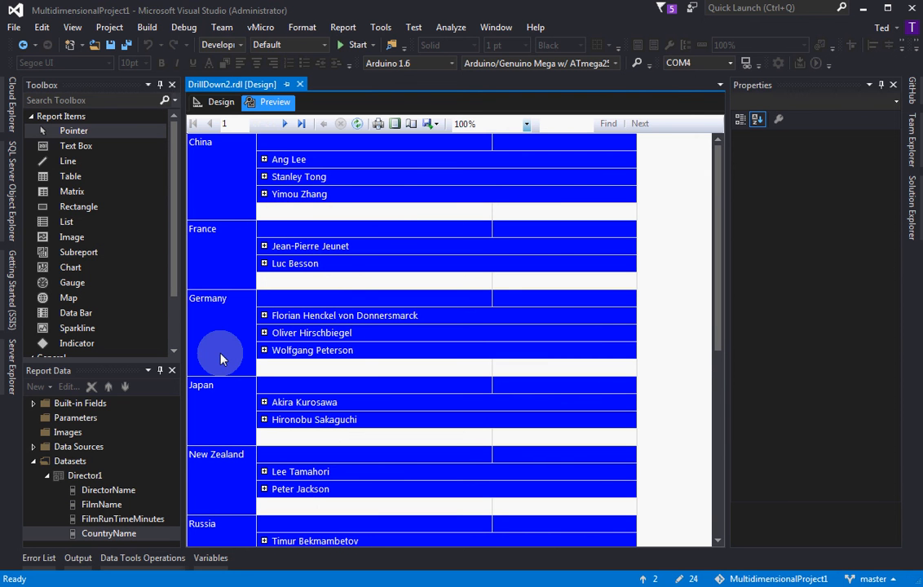
left_click(219, 106)
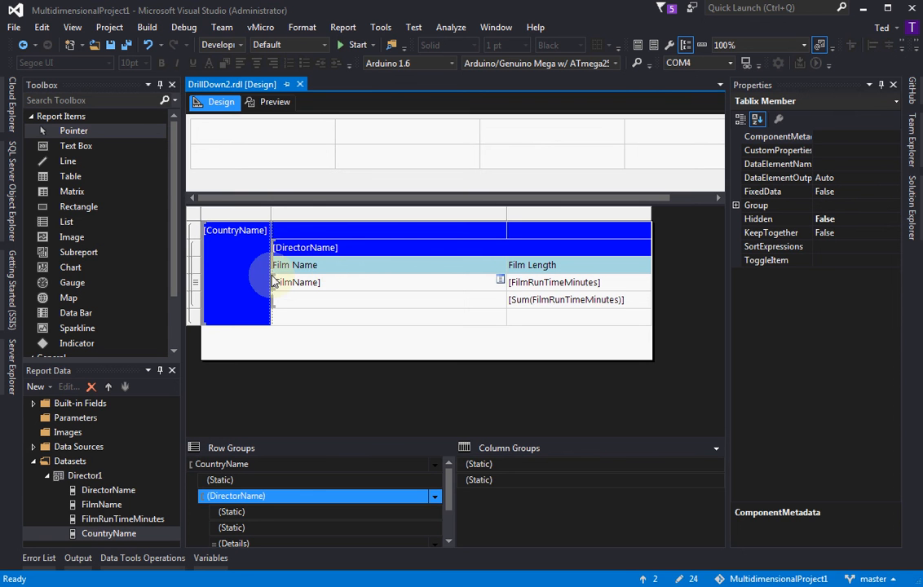
Insert the CountryName field in the empty header cell above [DirectorName] and delete the separate CountryName group column
left_click(306, 230)
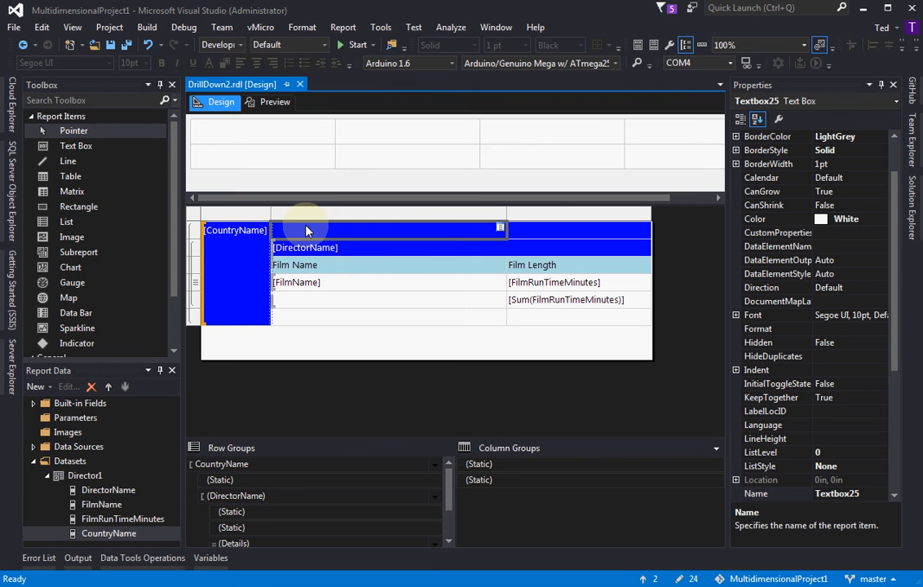
left_click(500, 230)
left_click(543, 289)
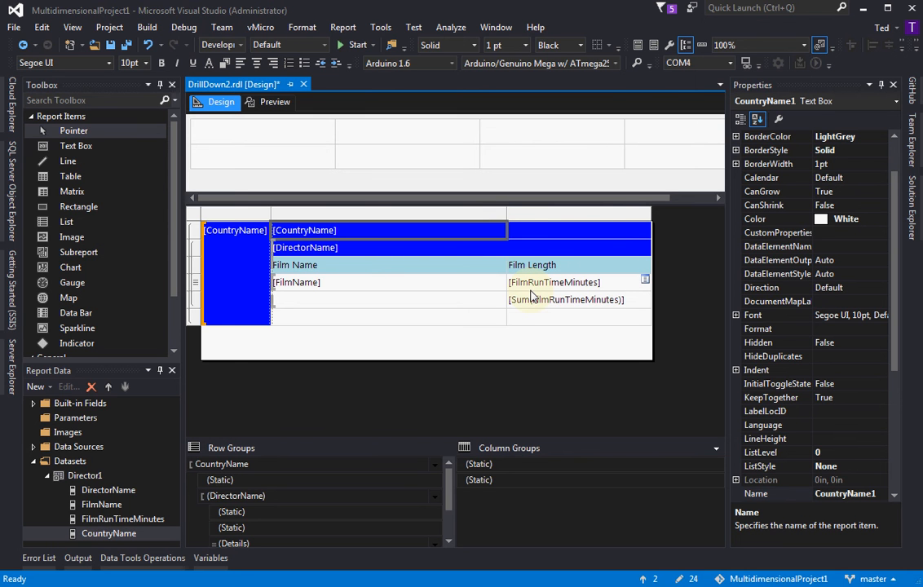
left_click(231, 220)
right_click(231, 217)
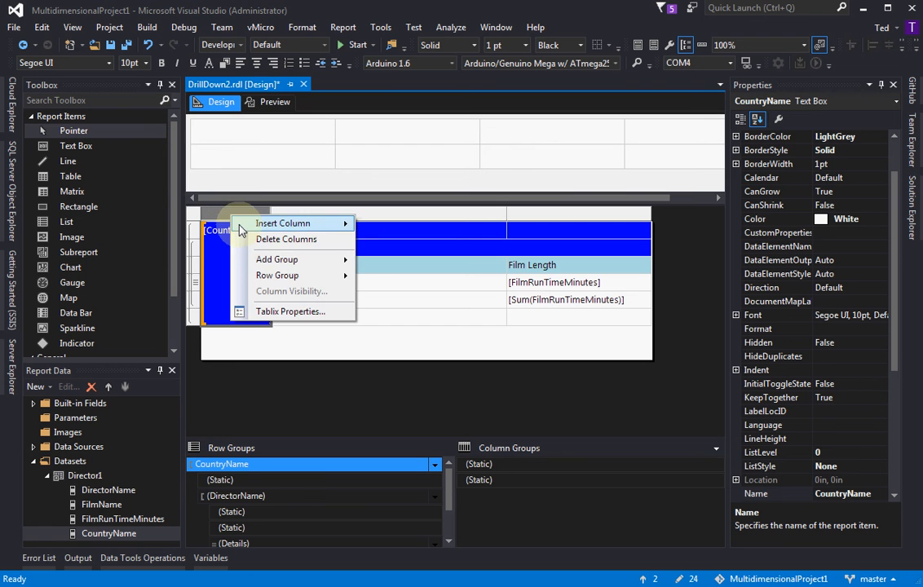
left_click(247, 240)
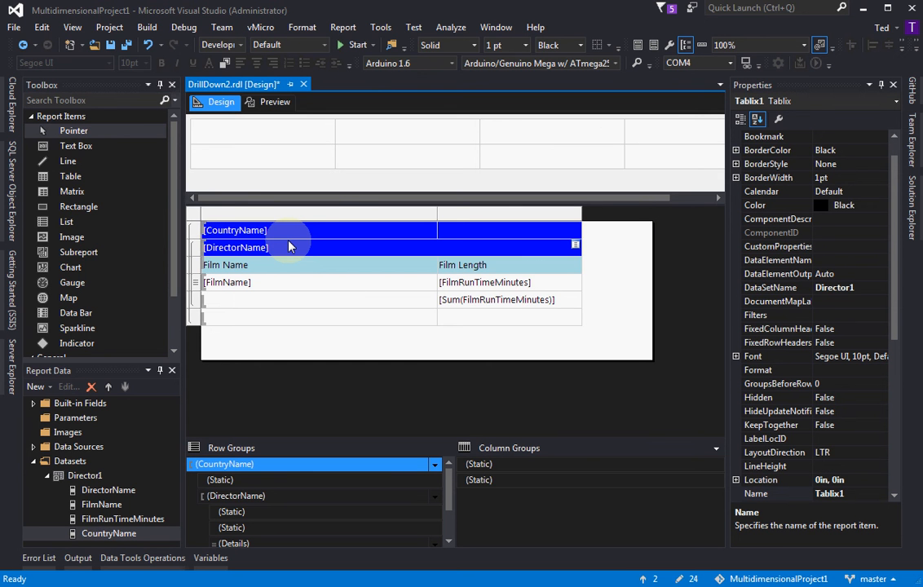
Set the [DirectorName] header row's background color to SlateBlue, check it in the preview, and return to the design view
left_click(195, 250)
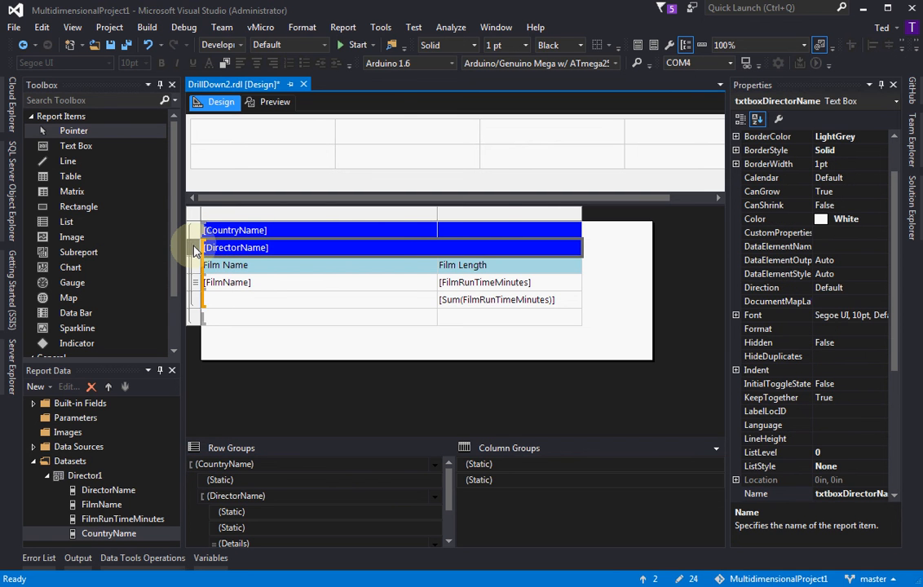
left_click(383, 251)
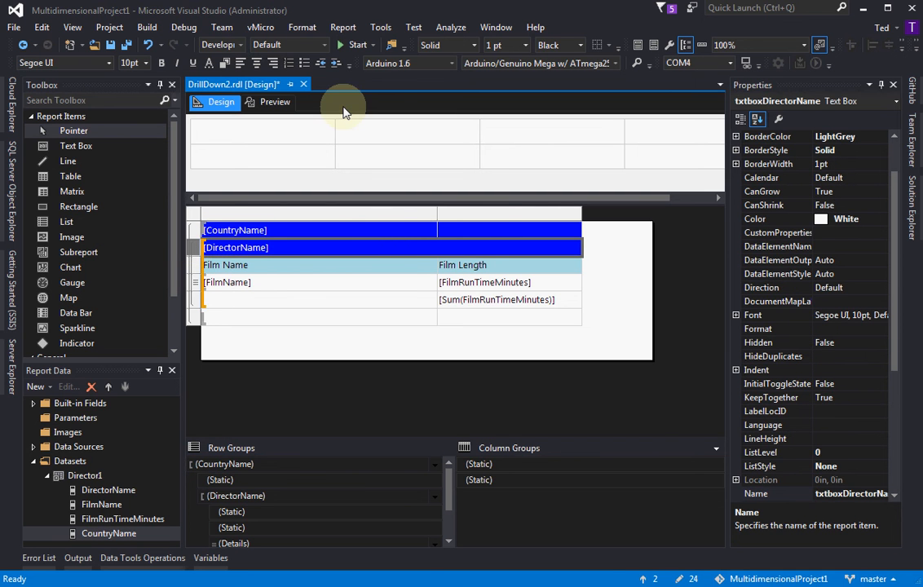
left_click(232, 63)
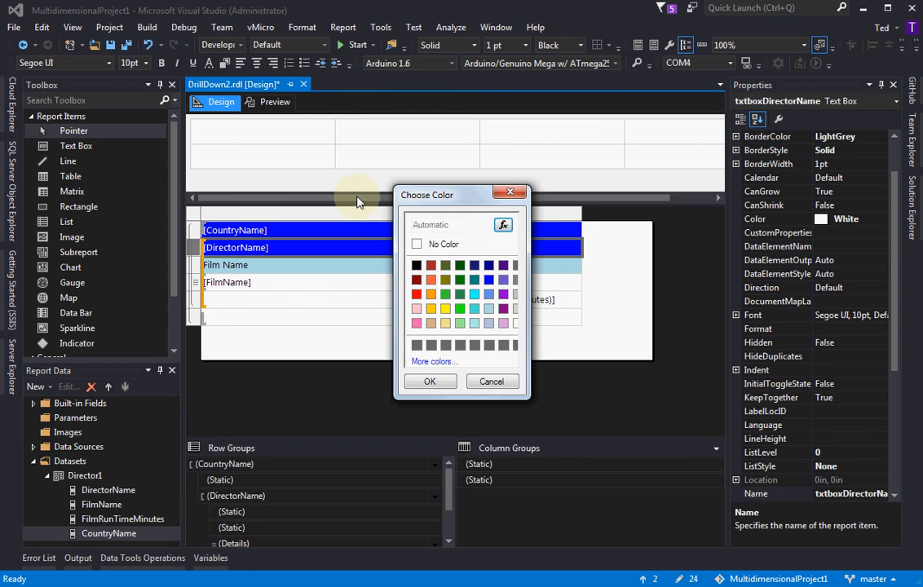
left_click(503, 280)
left_click(437, 383)
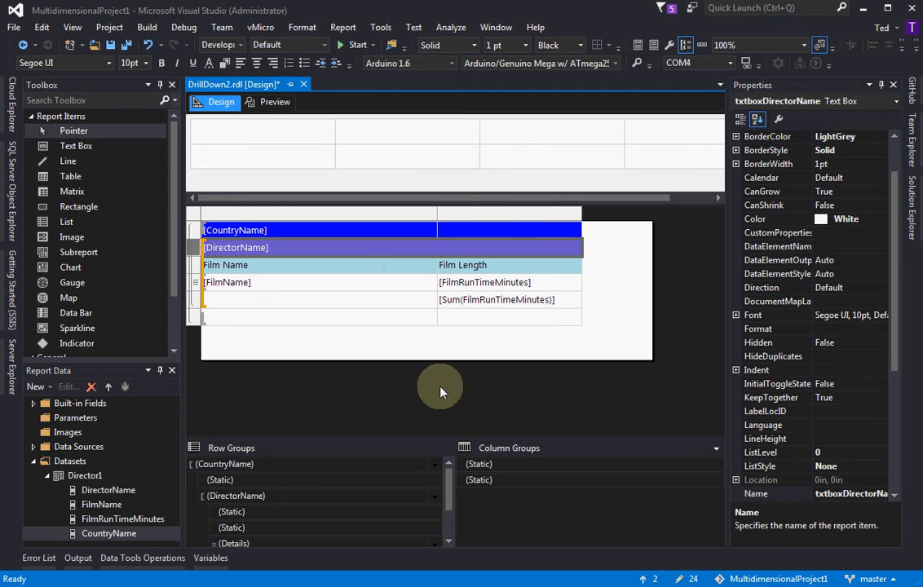
left_click(266, 104)
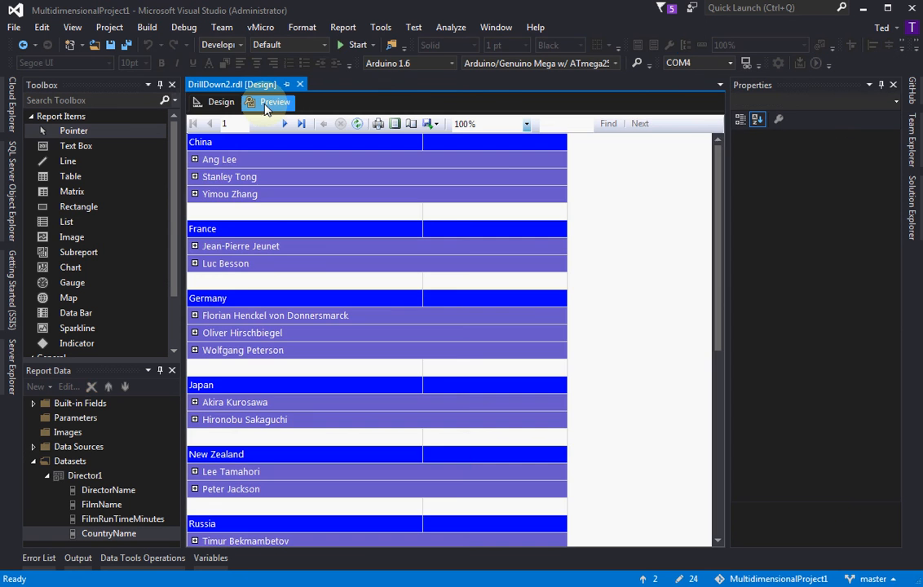
left_click(217, 104)
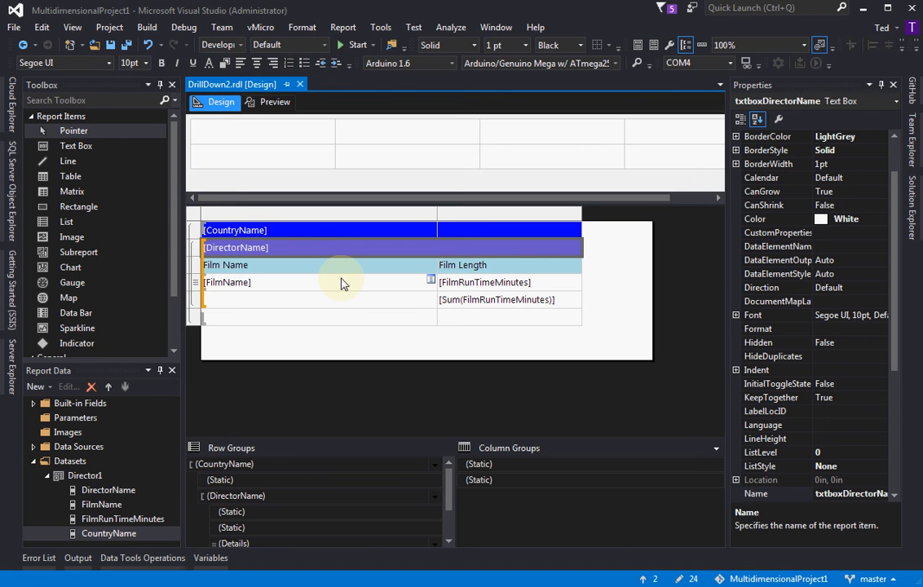
Merge the [CountryName] header cell with the empty cell beside it
left_click_drag(375, 234, 463, 233)
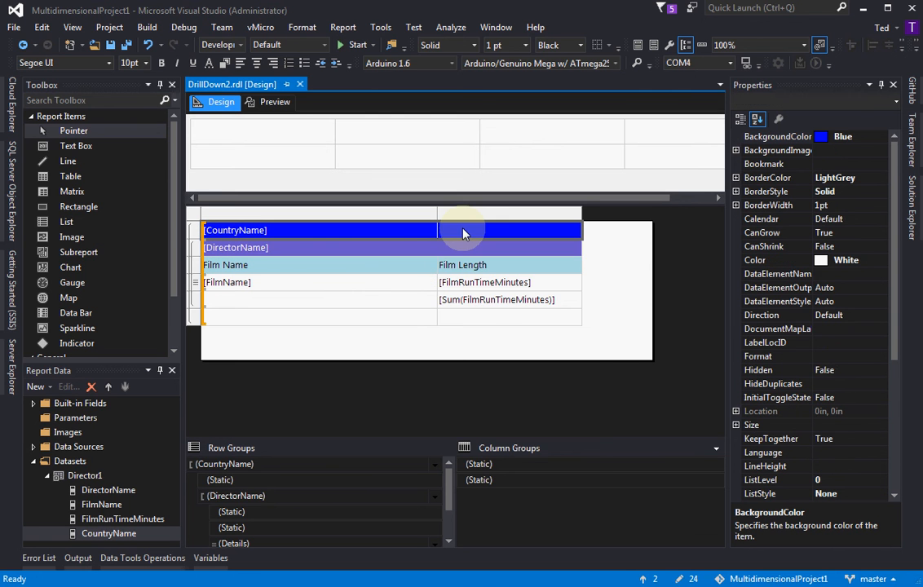
right_click(463, 234)
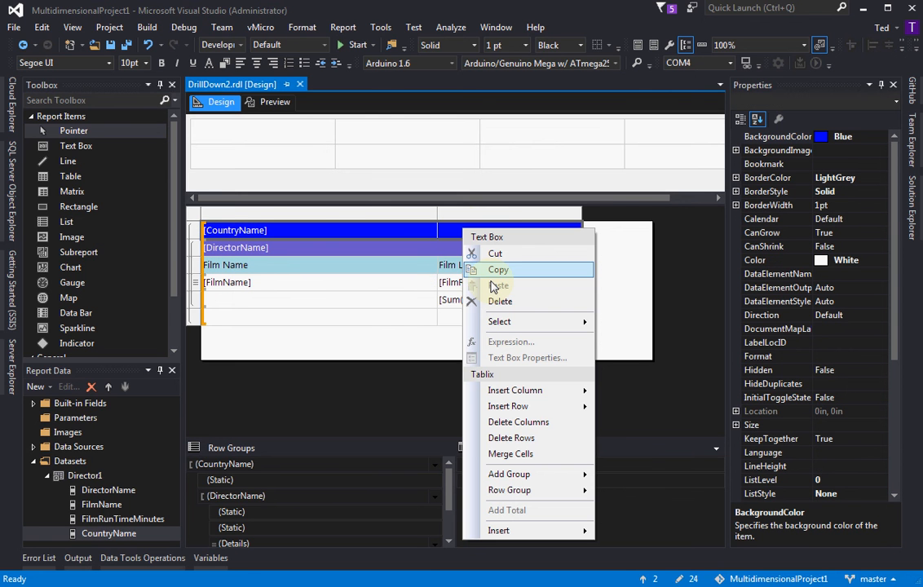
left_click(520, 455)
Rename the [CountryName] header text box to txtboxCountryName
left_click(285, 249)
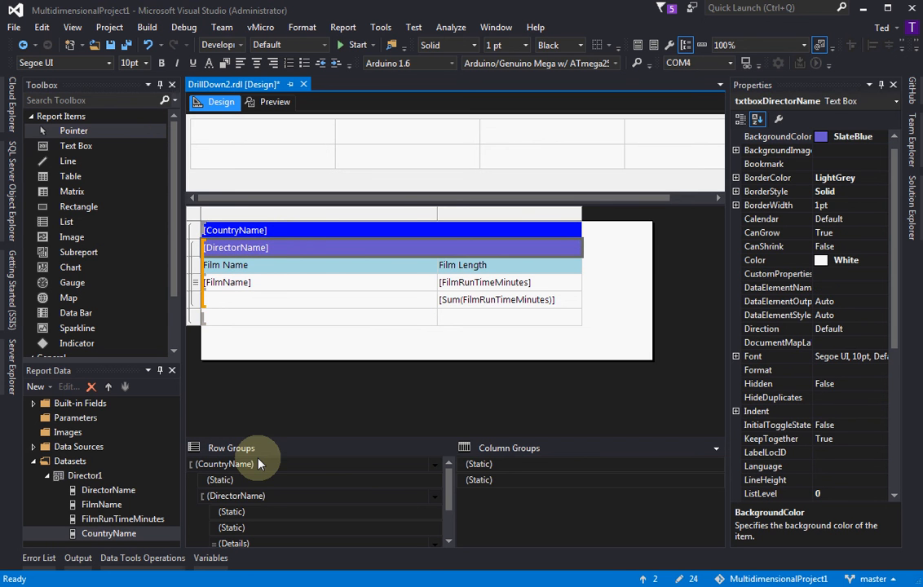
left_click(264, 498)
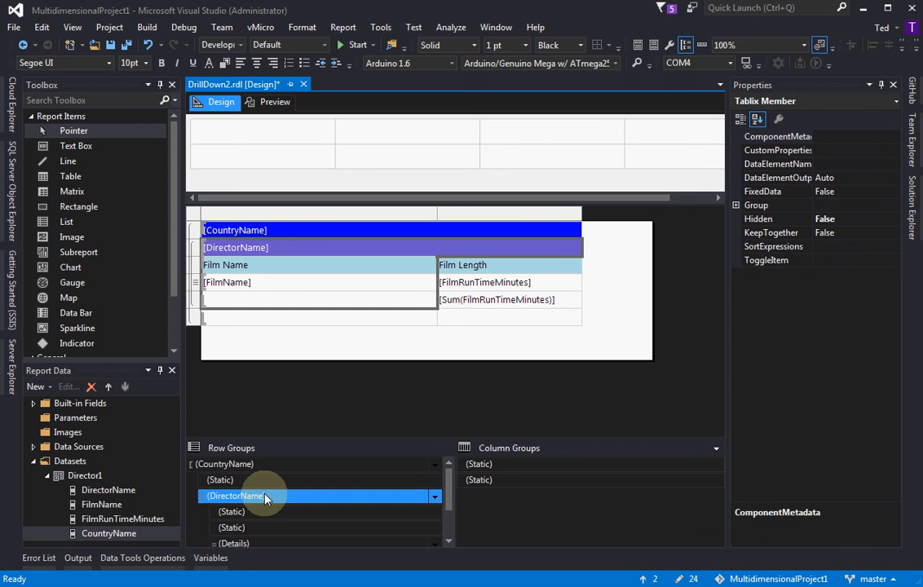
left_click(774, 261)
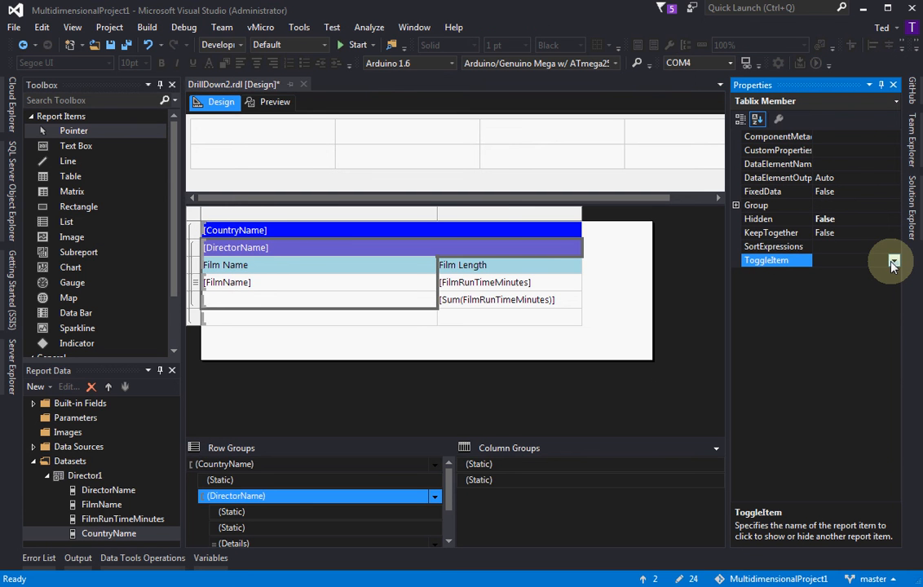
left_click(284, 233)
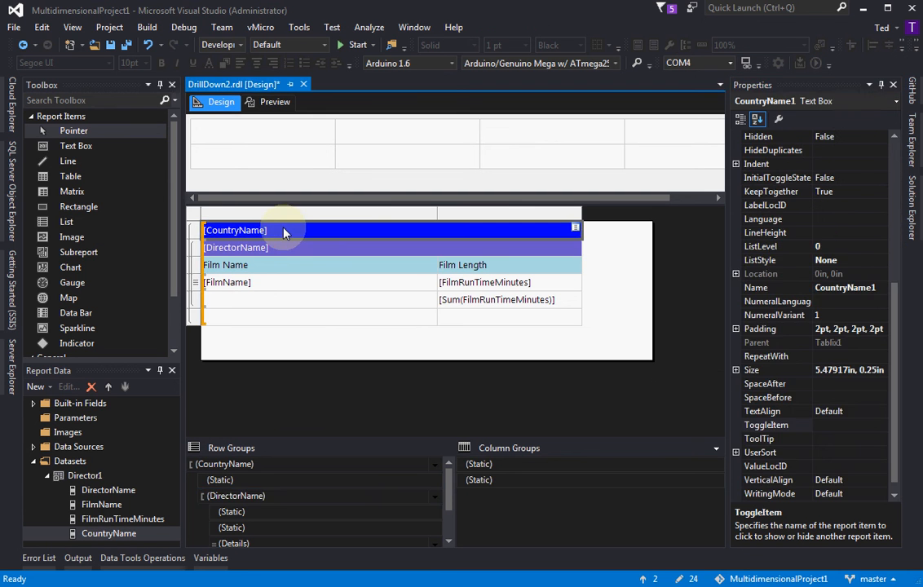
left_click(850, 290)
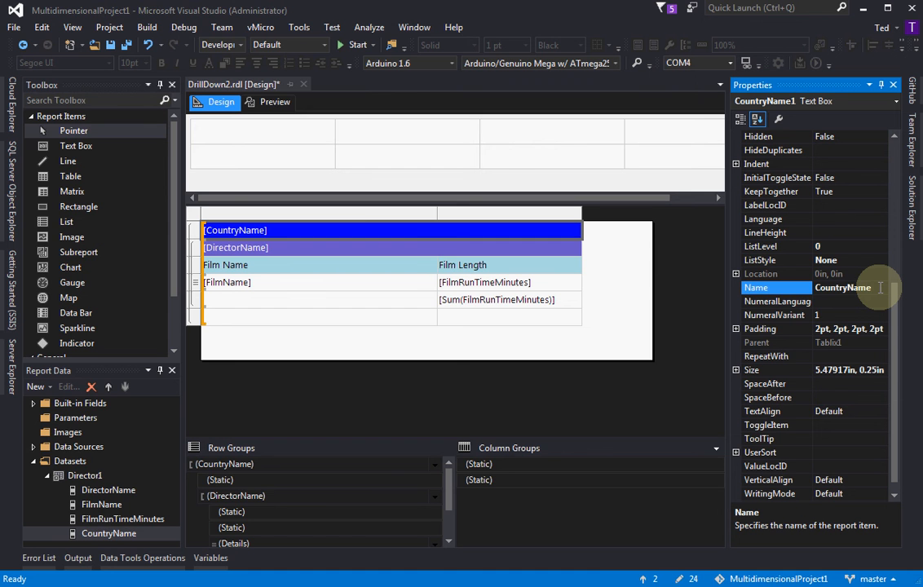
key("Home")
type("txtbox")
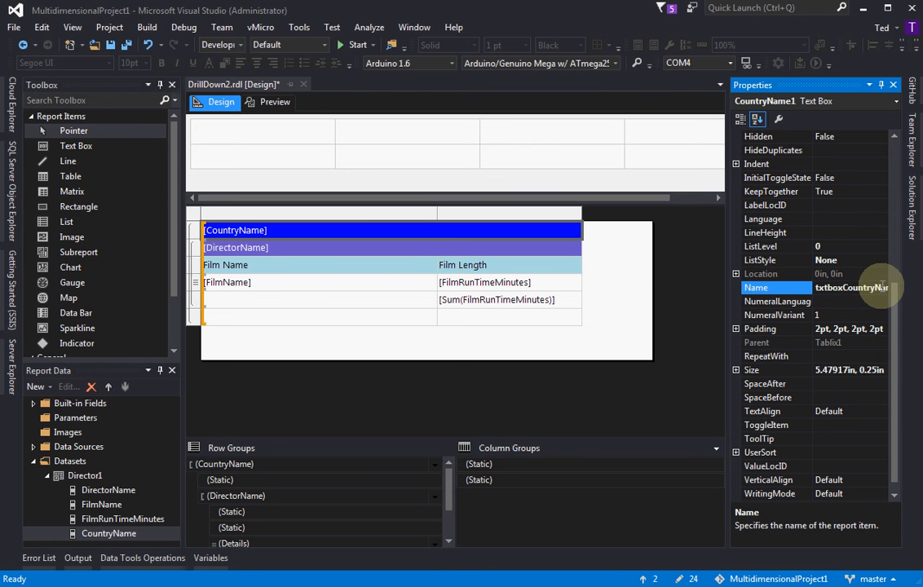
Set the DirectorName row group's ToggleItem to txtboxCountryName and its Hidden property to True
left_click(276, 497)
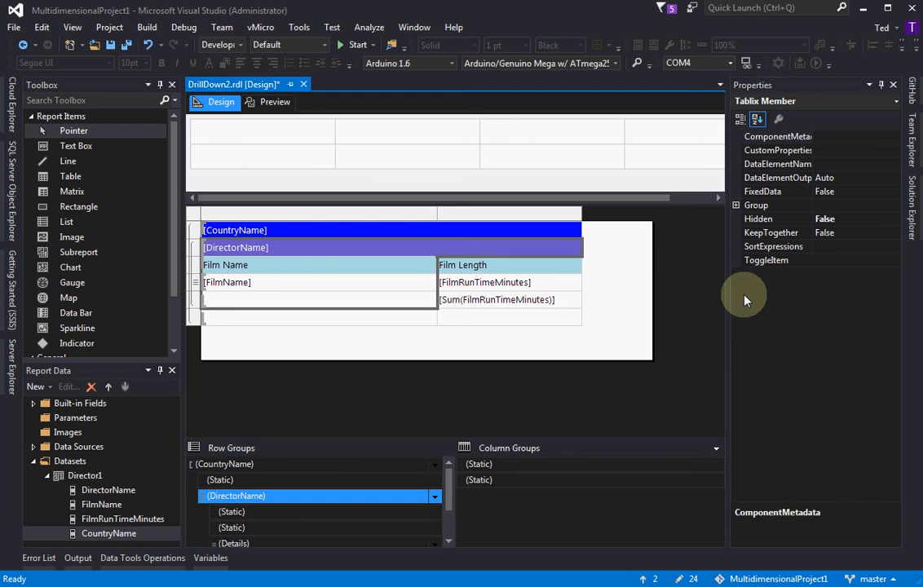
left_click(879, 262)
left_click(894, 261)
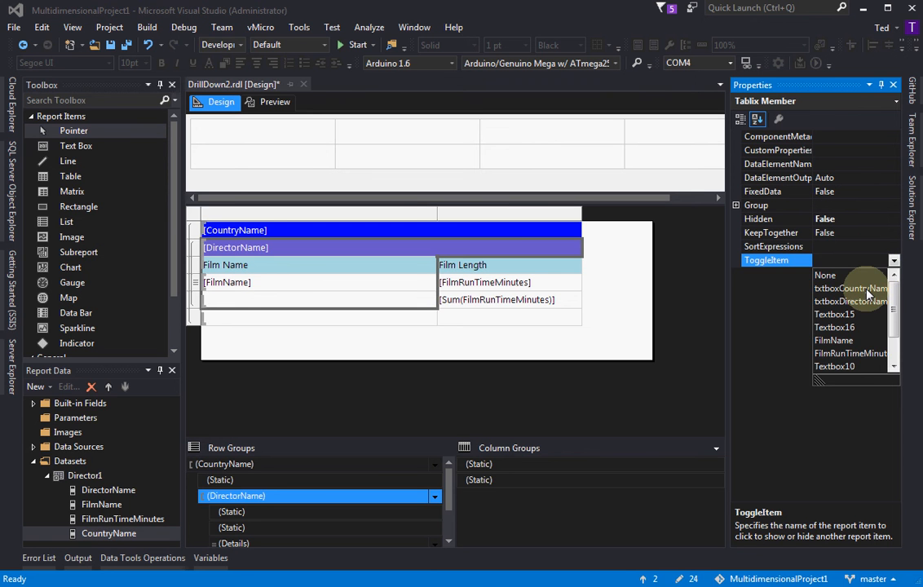
left_click(866, 290)
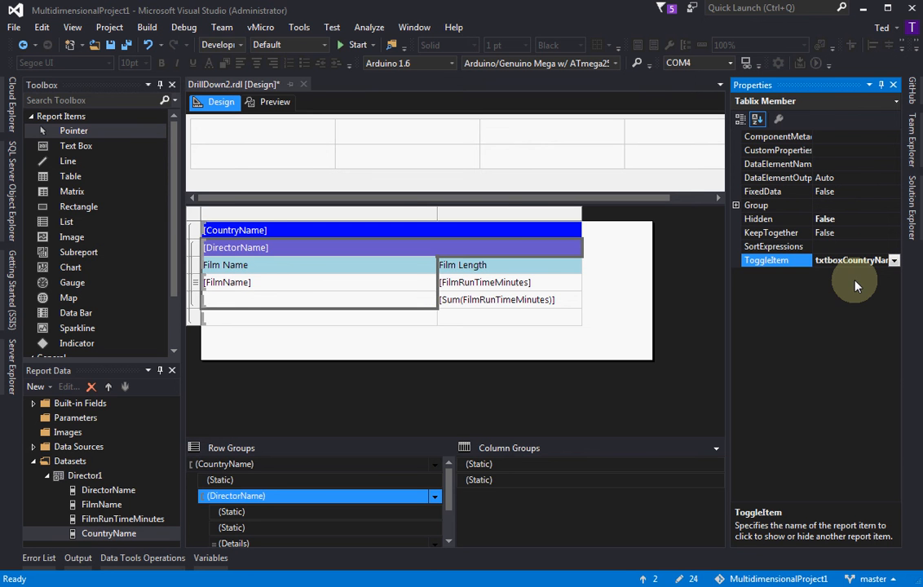
left_click(788, 220)
left_click(894, 220)
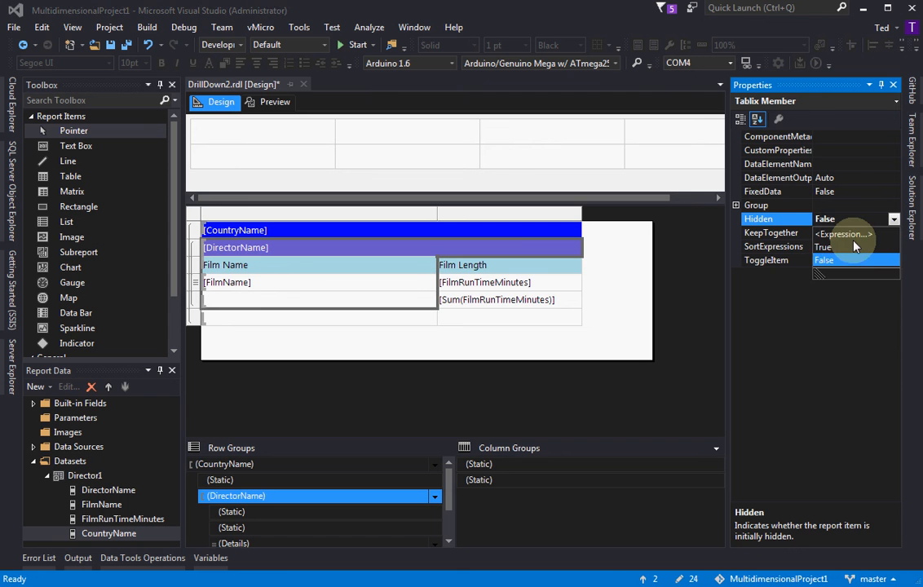
left_click(855, 247)
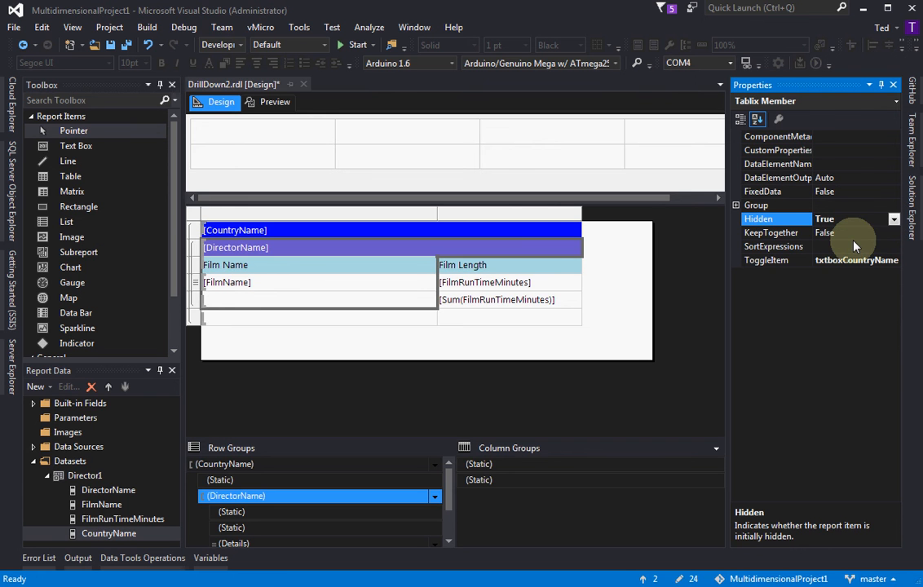
Preview the report with China expanded, return to the design view, and check the visibility properties of the DirectorName group's header static members
left_click(273, 102)
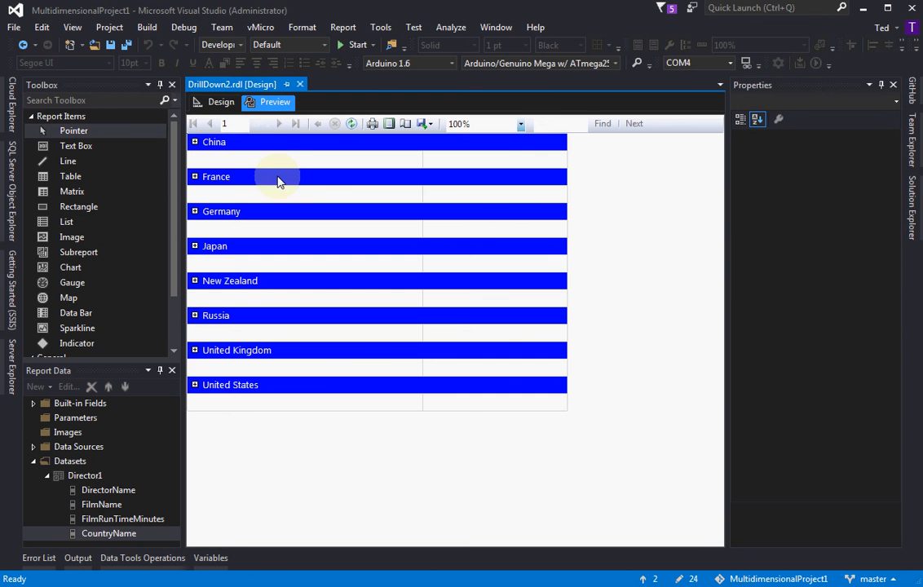
left_click(195, 143)
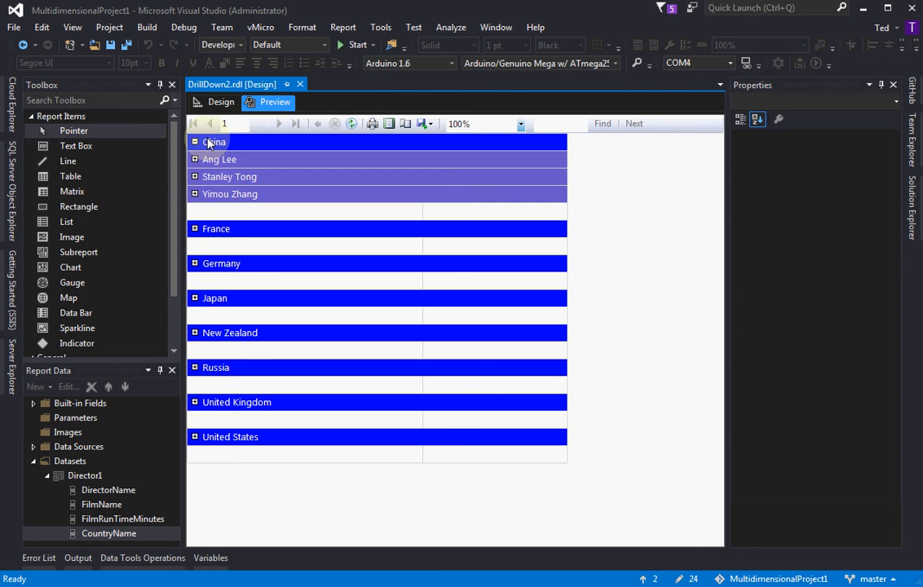
left_click(213, 104)
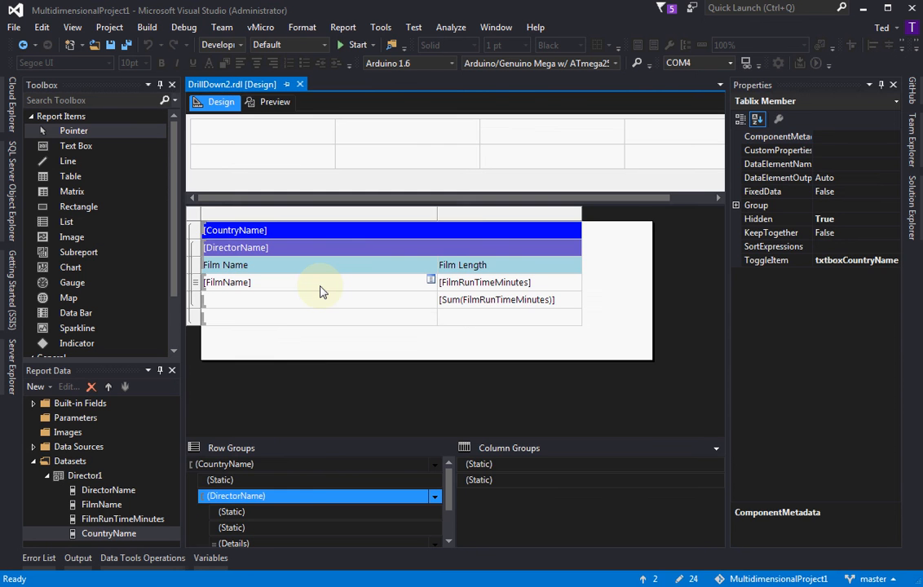
left_click(310, 498)
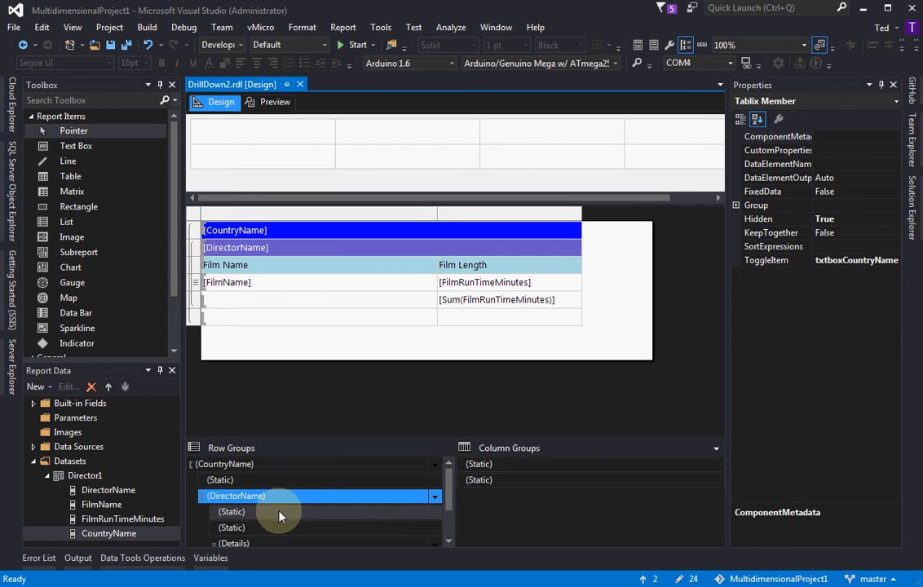
left_click(278, 512)
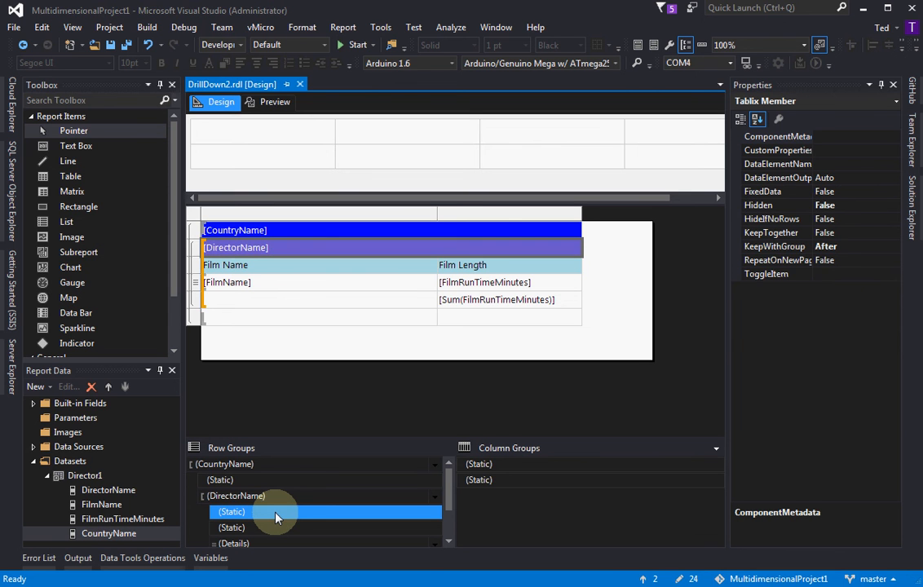
left_click(271, 528)
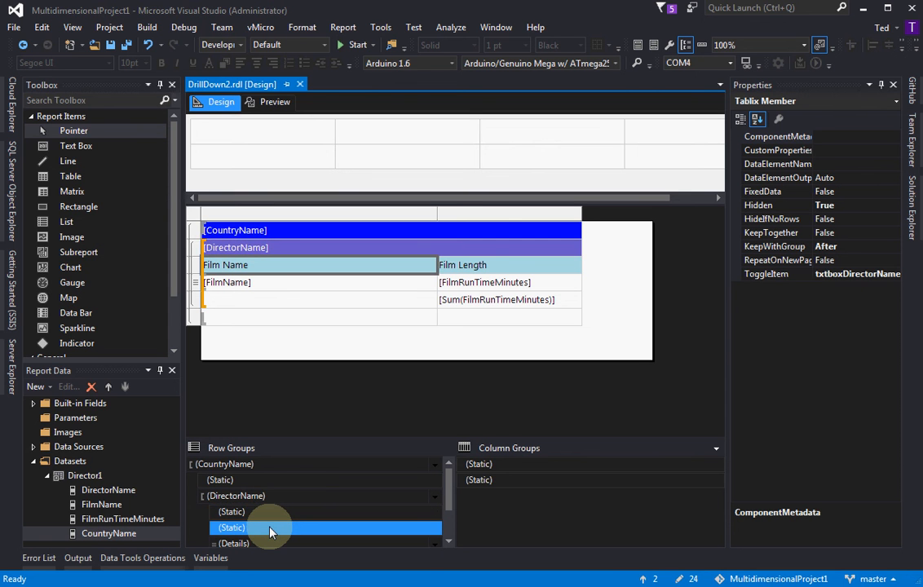
left_click(275, 513)
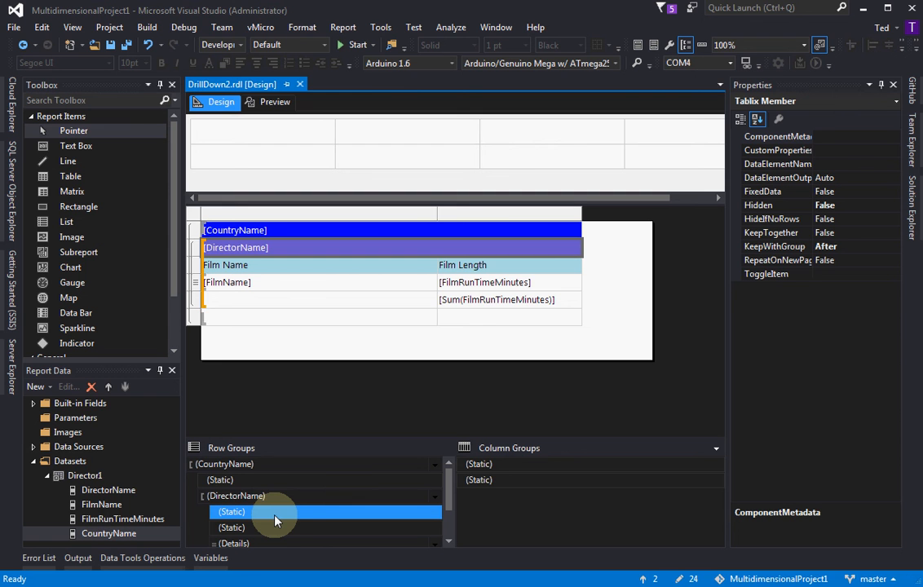
Set the CountryName footer row's static member to ToggleItem txtboxDirectorName and Hidden True, and preview the report
left_click(228, 320)
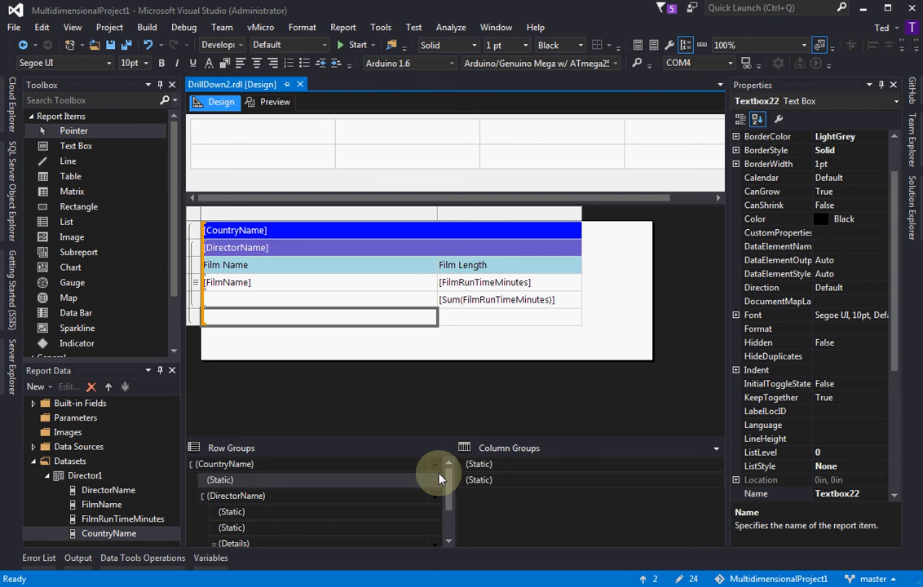
scroll(440, 478, "down", 1)
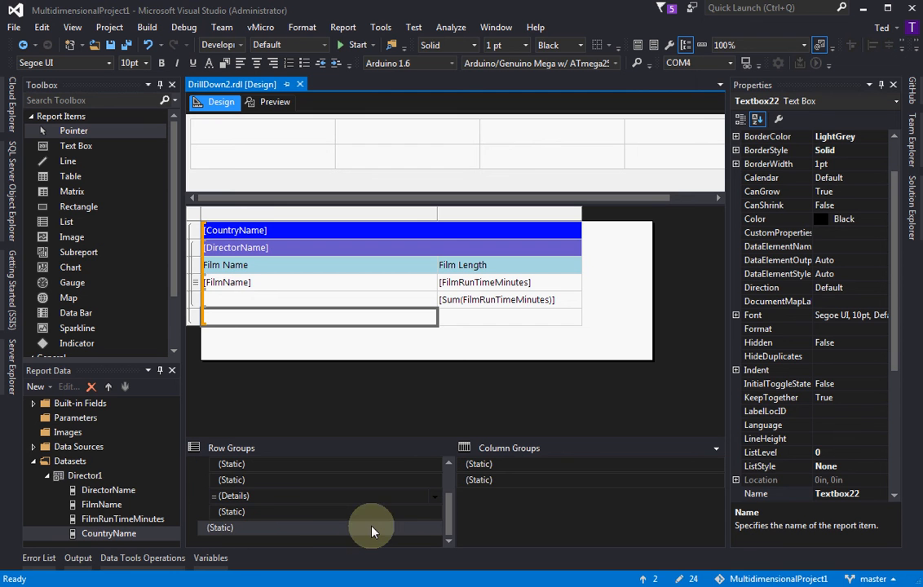
left_click(297, 514)
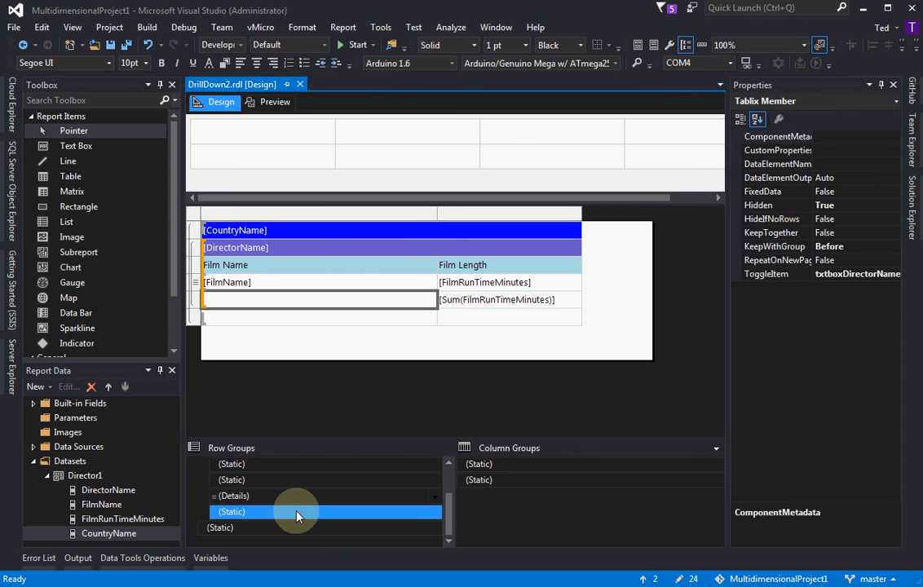
left_click(285, 530)
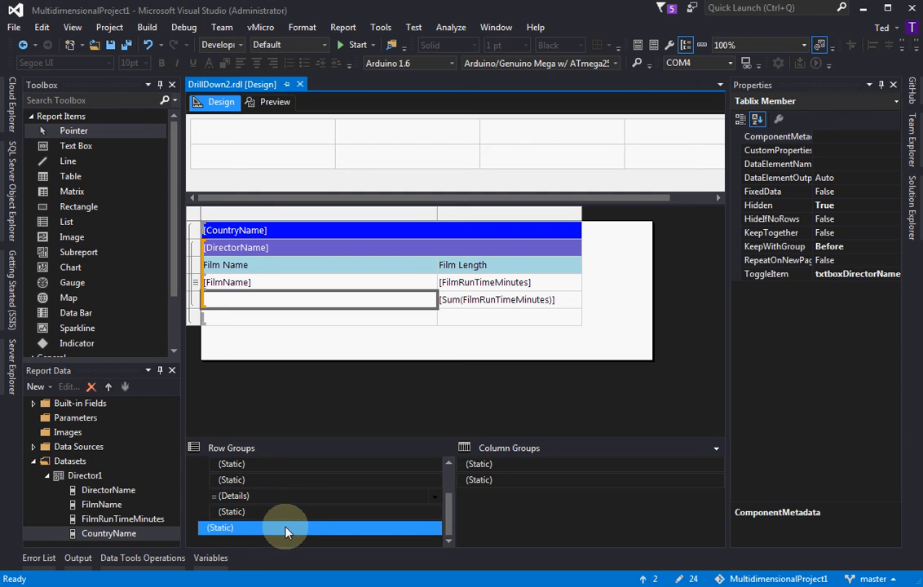
left_click(782, 274)
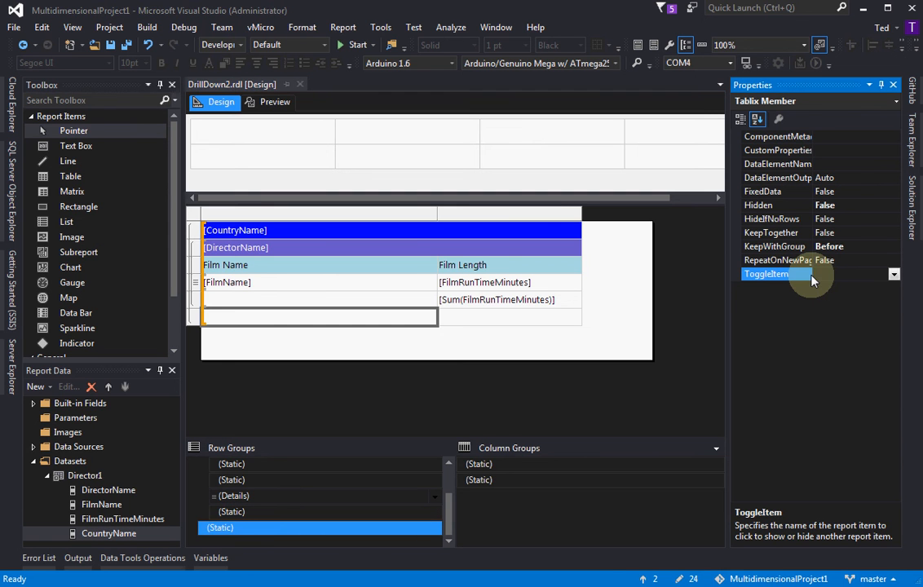
left_click(894, 274)
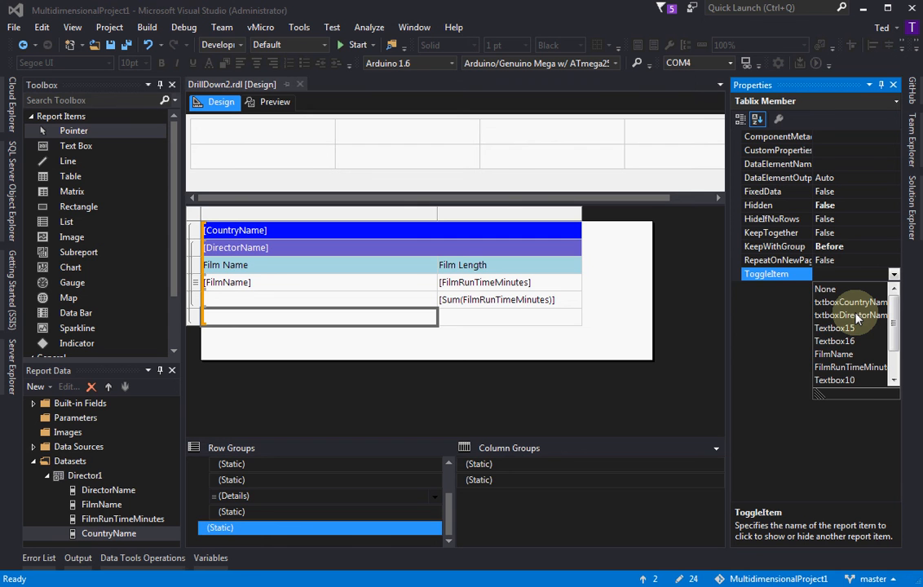
left_click(852, 315)
left_click(770, 206)
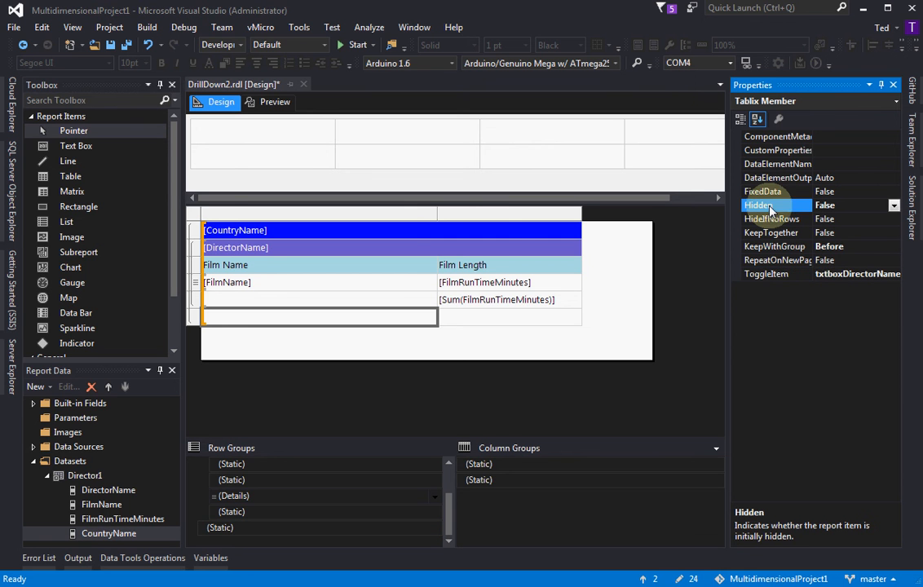
left_click(894, 205)
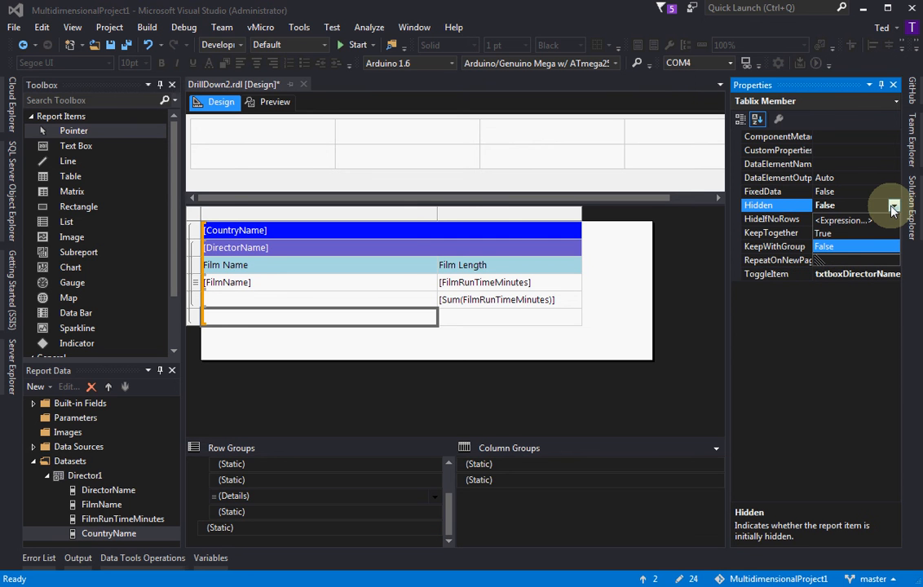
left_click(852, 234)
left_click(269, 102)
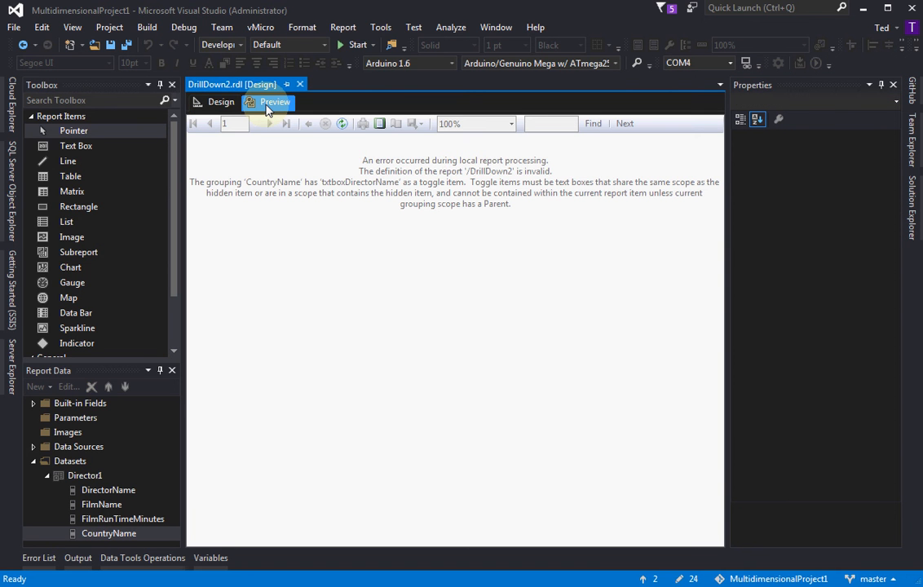
Reset the CountryName footer row's static member to Hidden False with no ToggleItem, and check the report in preview
left_click(205, 103)
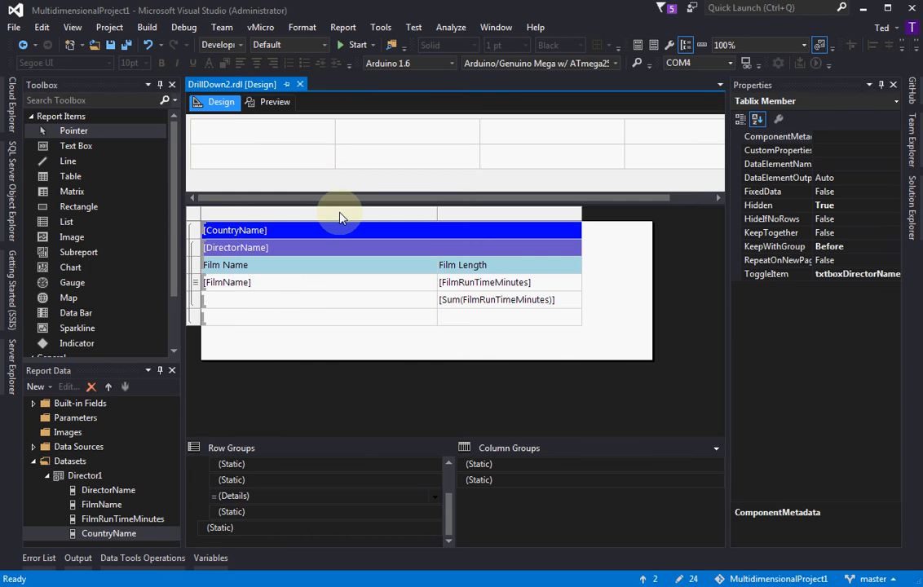
left_click(269, 102)
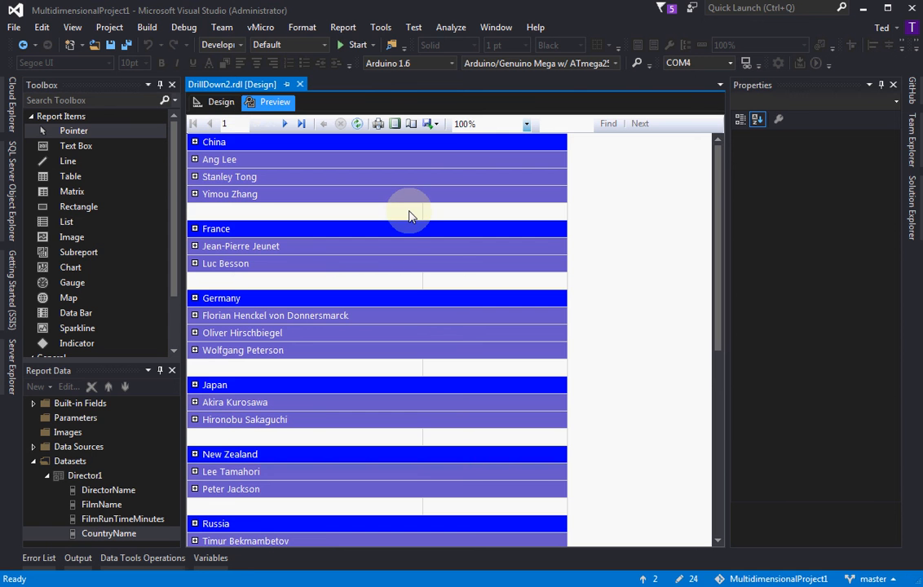
left_click(221, 102)
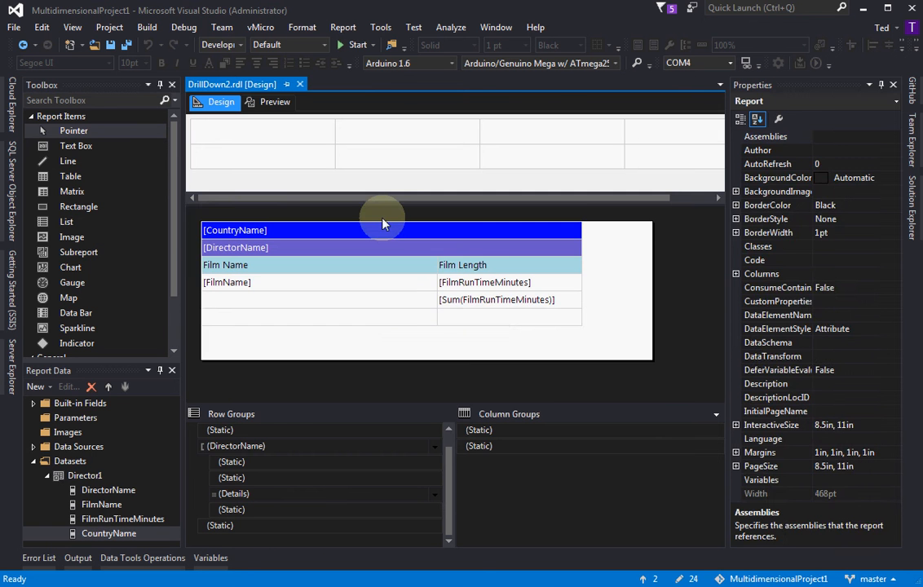
Set the CountryName footer row's static member to Hidden True with ToggleItem txtboxCountryName
left_click(468, 318)
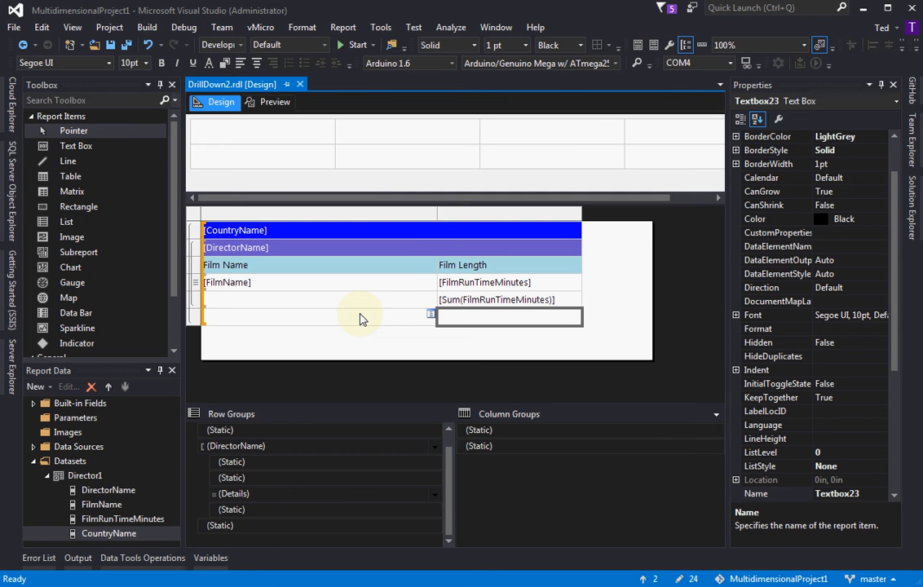
left_click(195, 318)
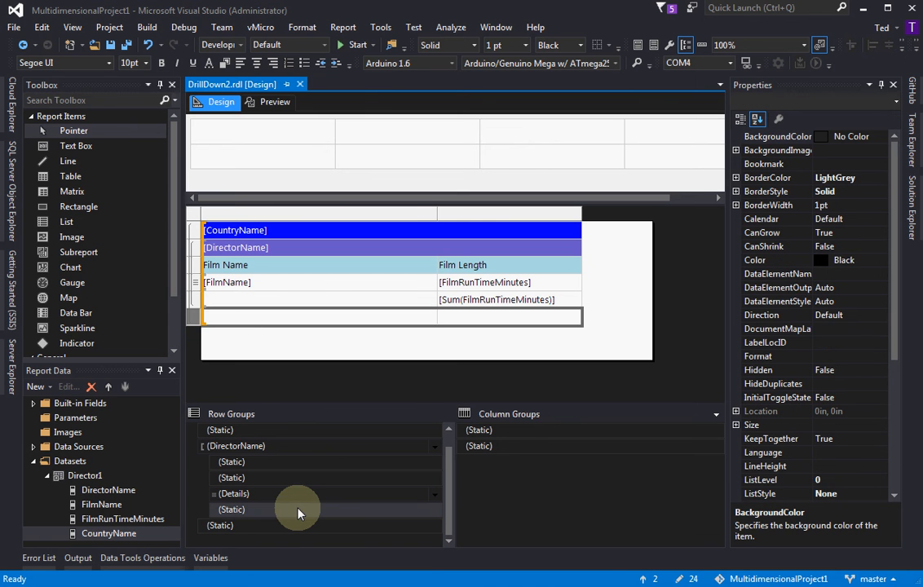
left_click(265, 526)
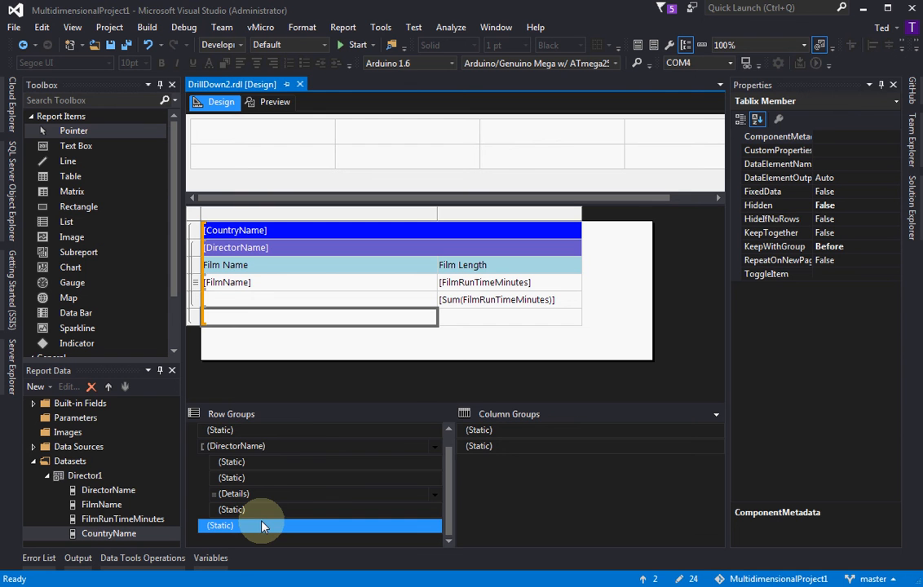
left_click(875, 204)
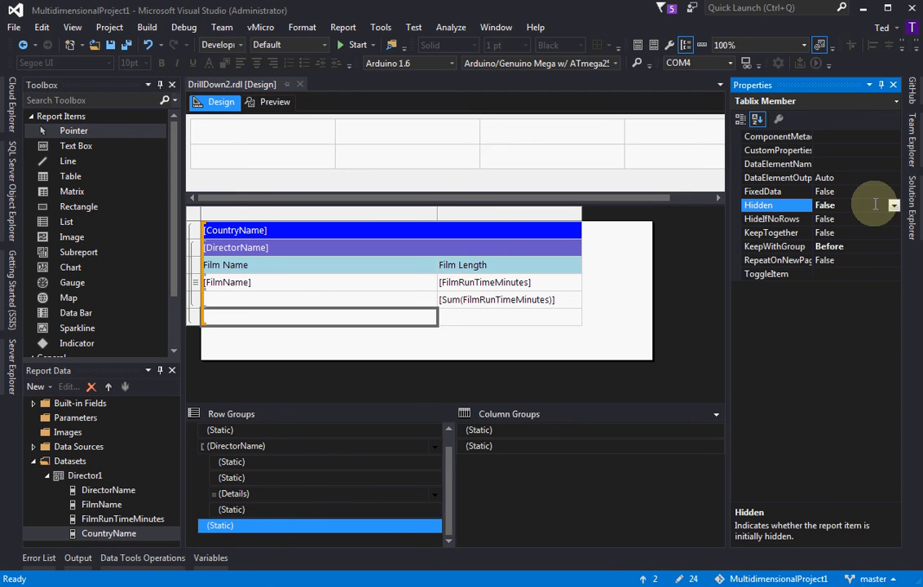
left_click(894, 205)
left_click(848, 233)
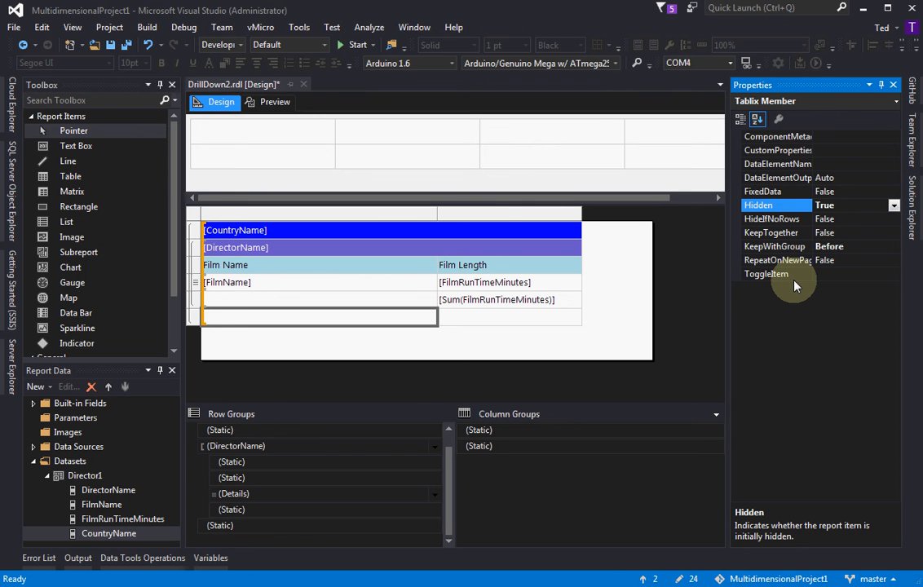
left_click(895, 272)
left_click(893, 274)
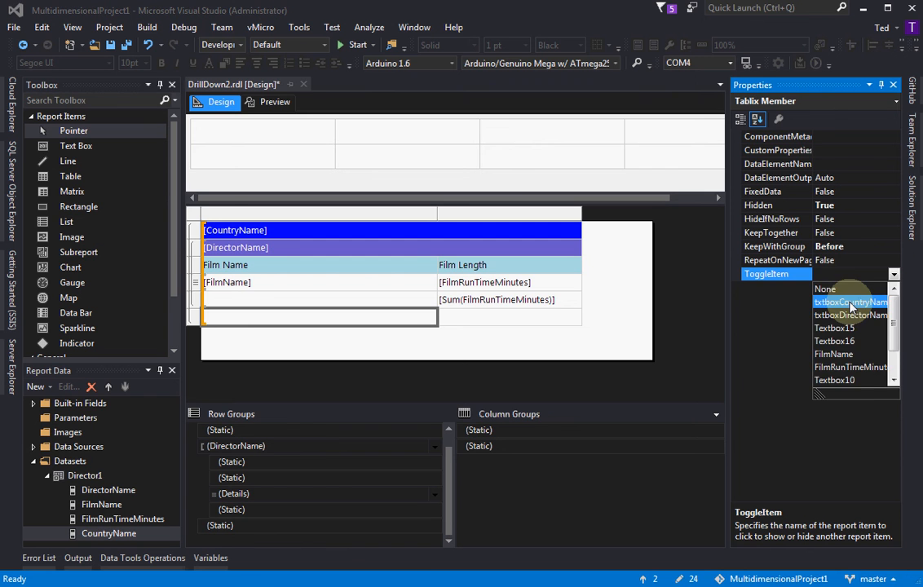
left_click(852, 303)
Preview the report and toggle the China group twice to check how its directors and footer row respond
left_click(285, 101)
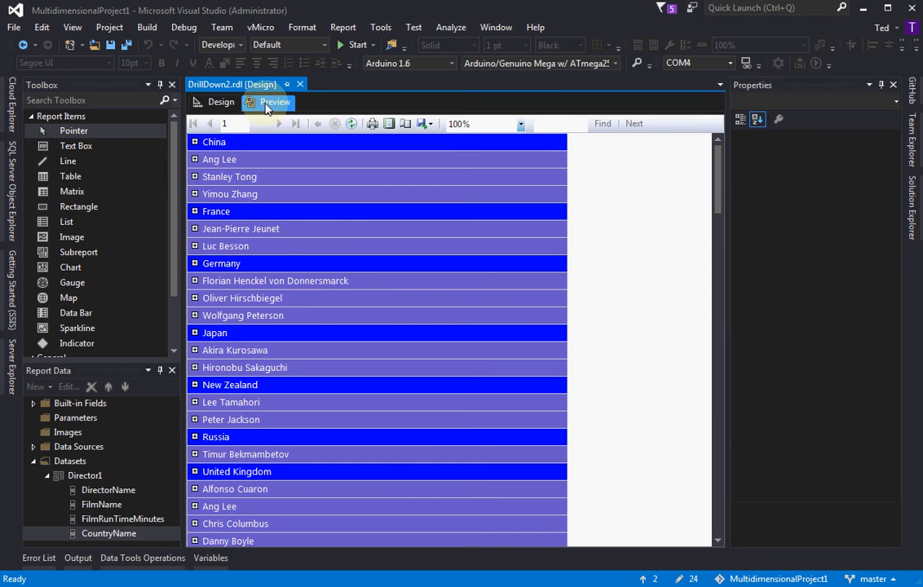
left_click(195, 143)
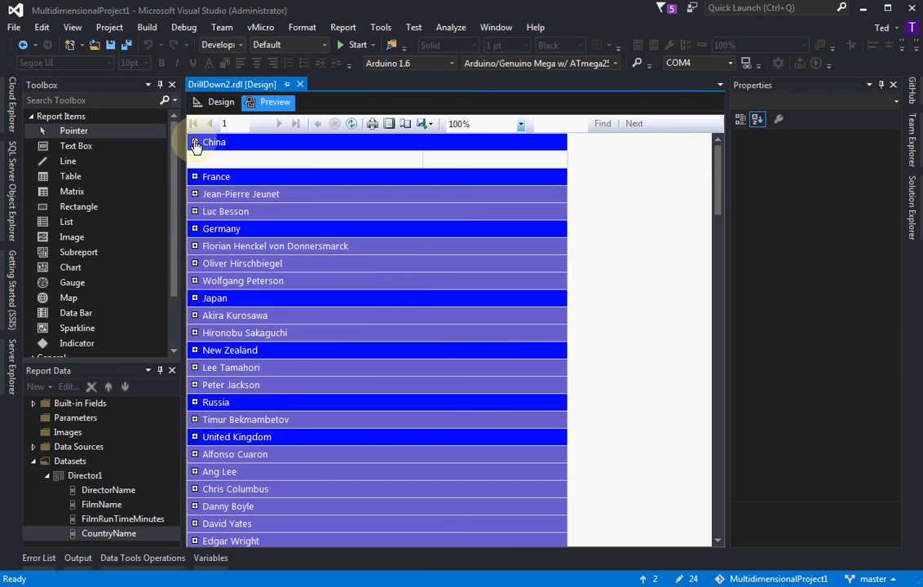
left_click(195, 143)
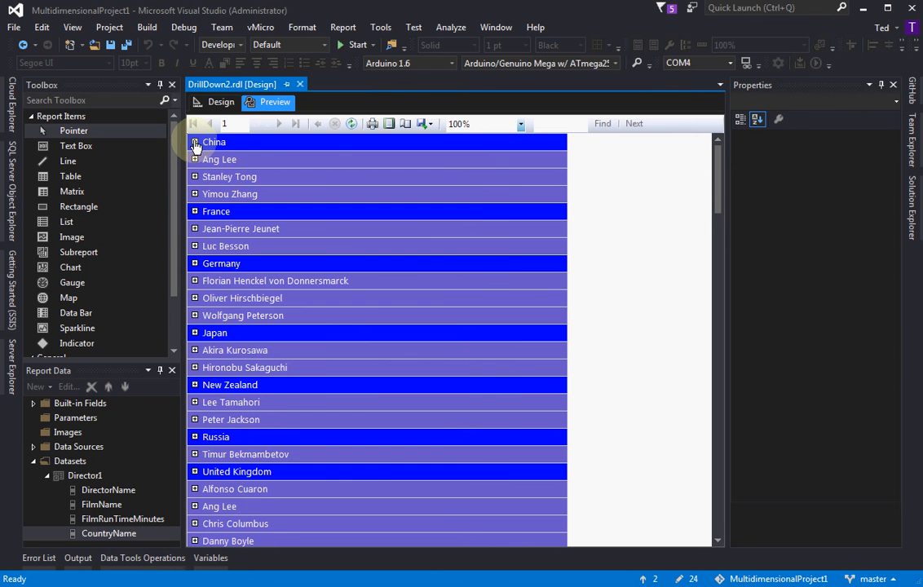
Set the DirectorName row group's Hidden property to True in the report design
left_click(211, 103)
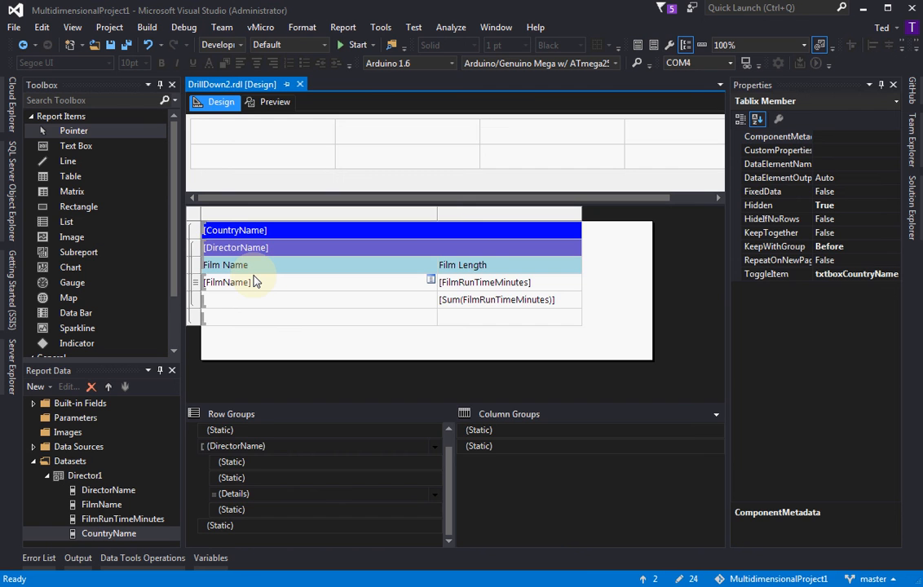
left_click(236, 446)
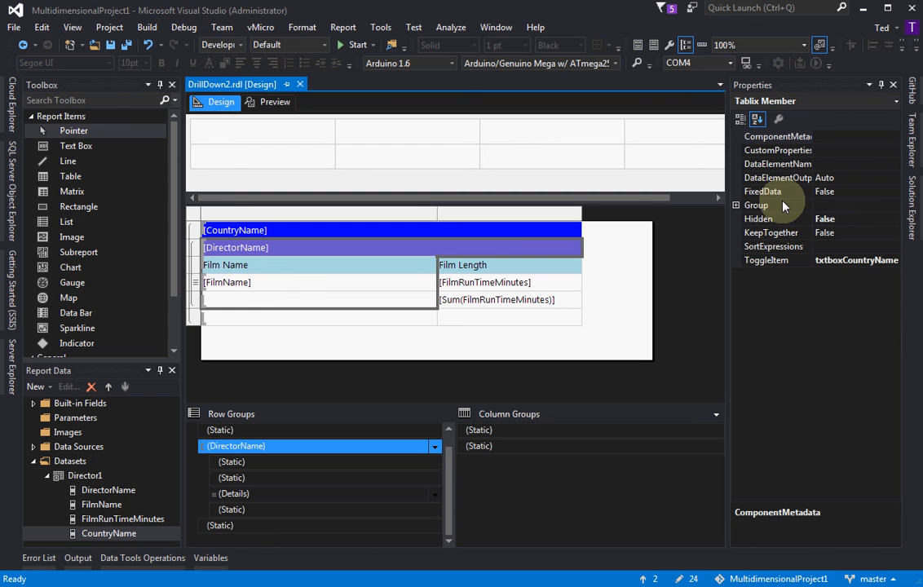
left_click(893, 222)
left_click(893, 221)
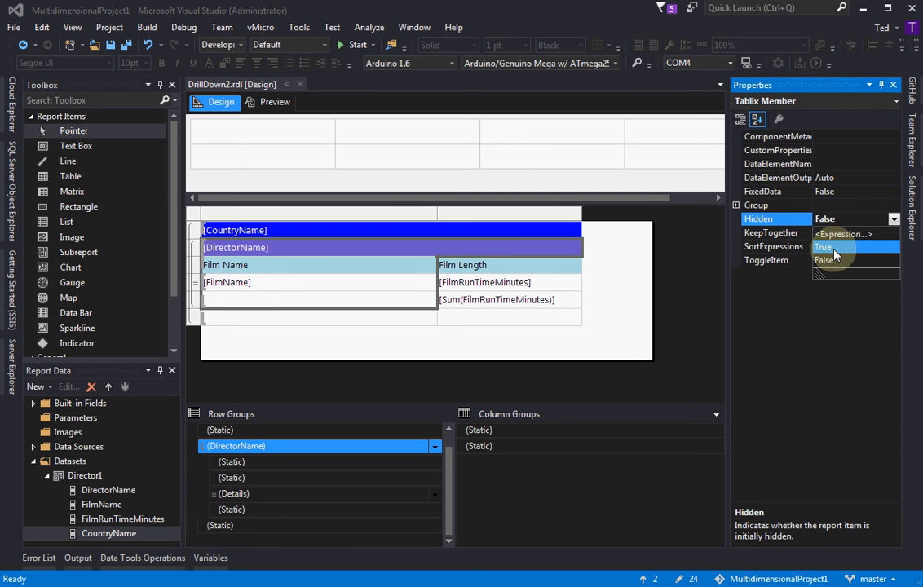
left_click(823, 247)
Preview the report and expand China along with the film lists of all its directors
left_click(271, 102)
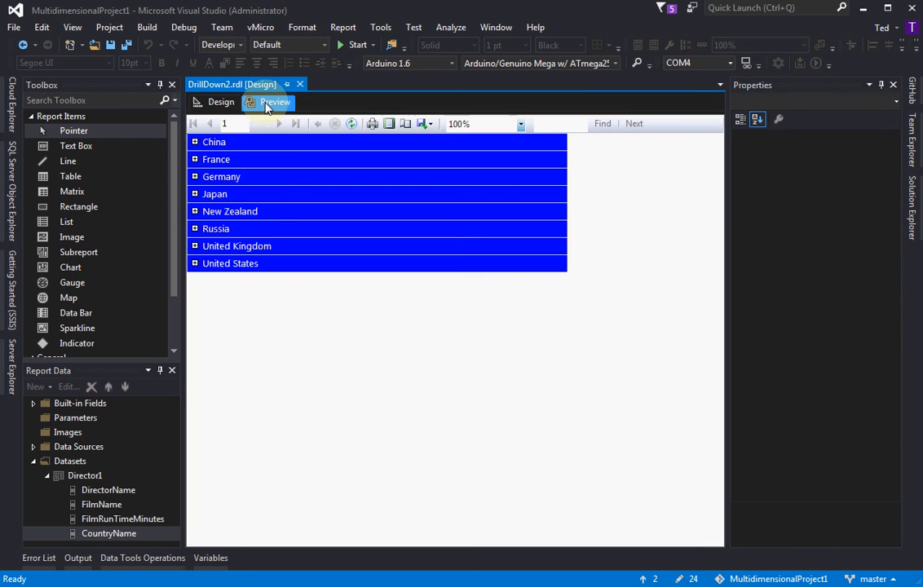
left_click(194, 142)
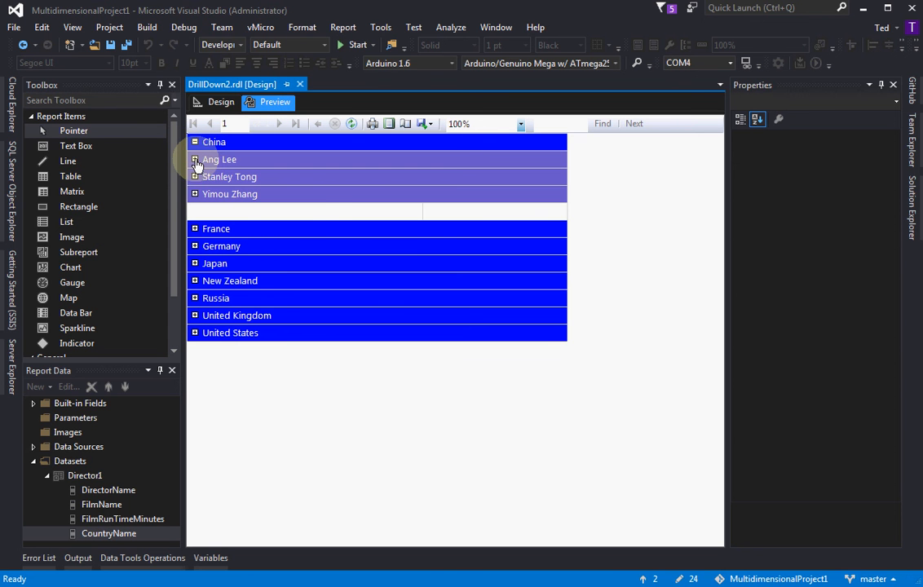
left_click(195, 160)
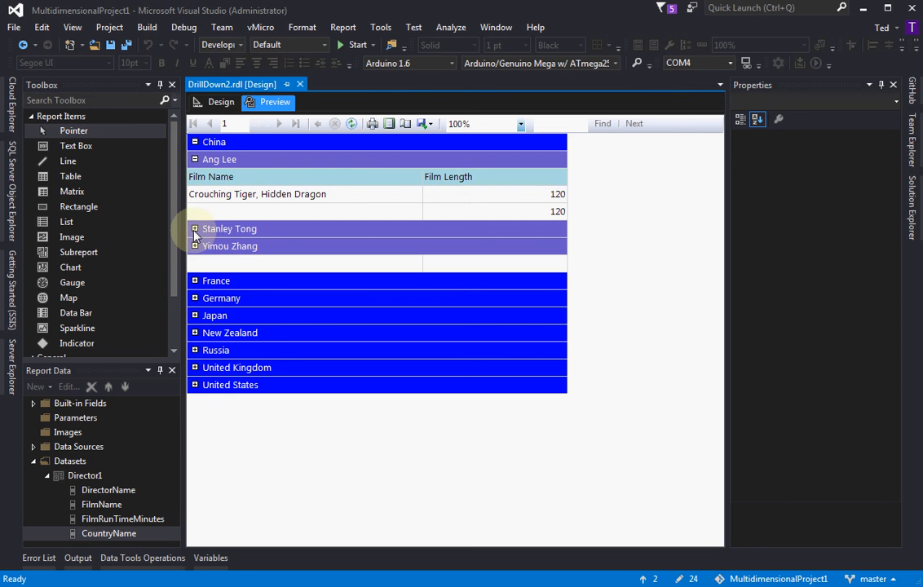
left_click(195, 229)
left_click(195, 299)
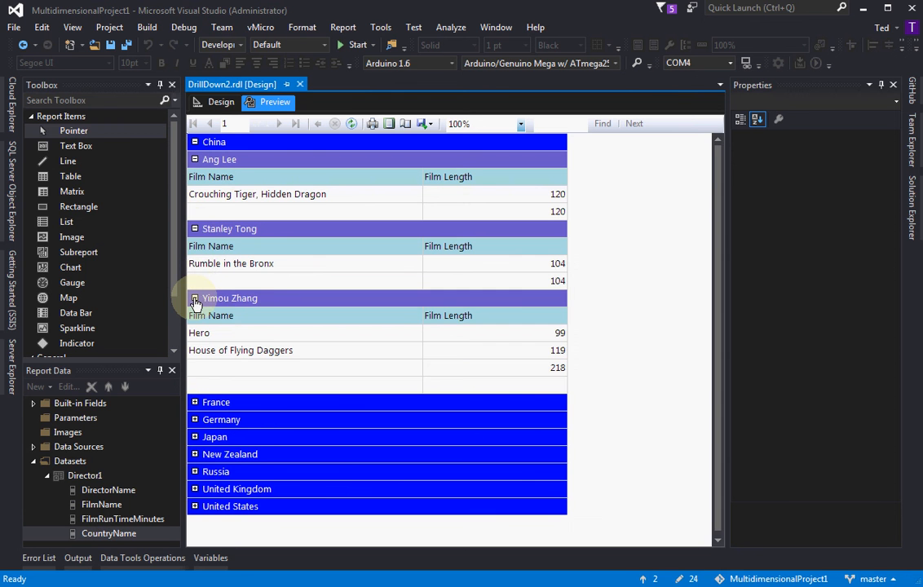
Expand France with both of its directors' film lists, and Germany with Oliver Hirschbiegel's film list
left_click(195, 403)
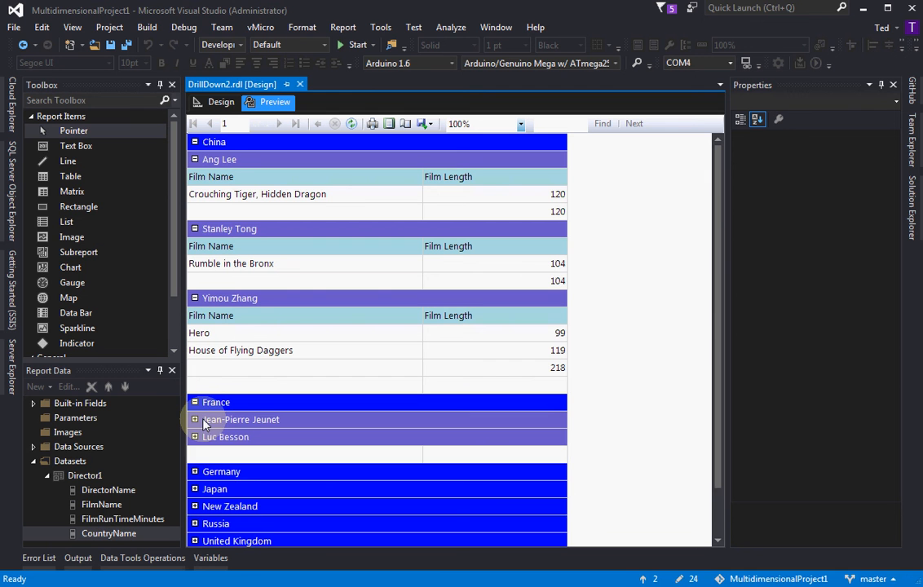
left_click(195, 420)
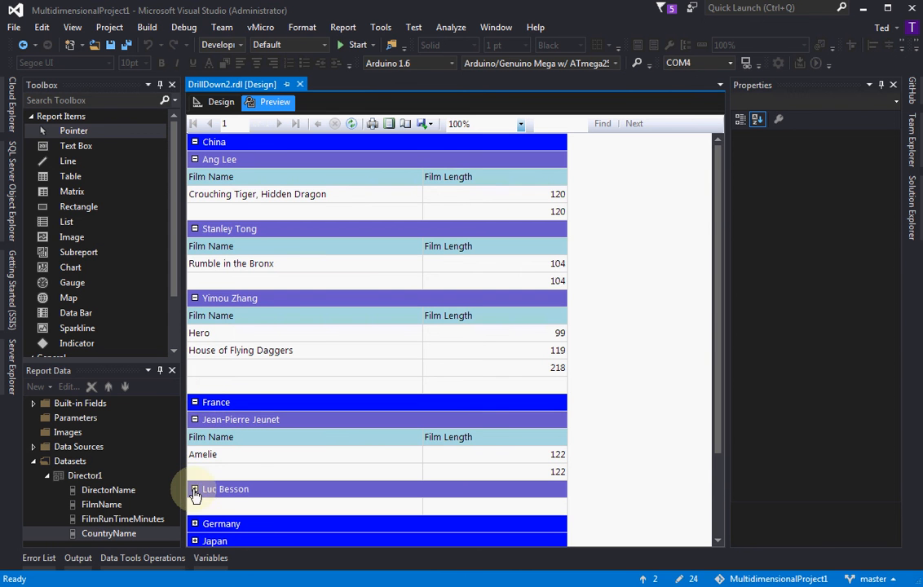
left_click(195, 490)
scroll(234, 475, "down", 3)
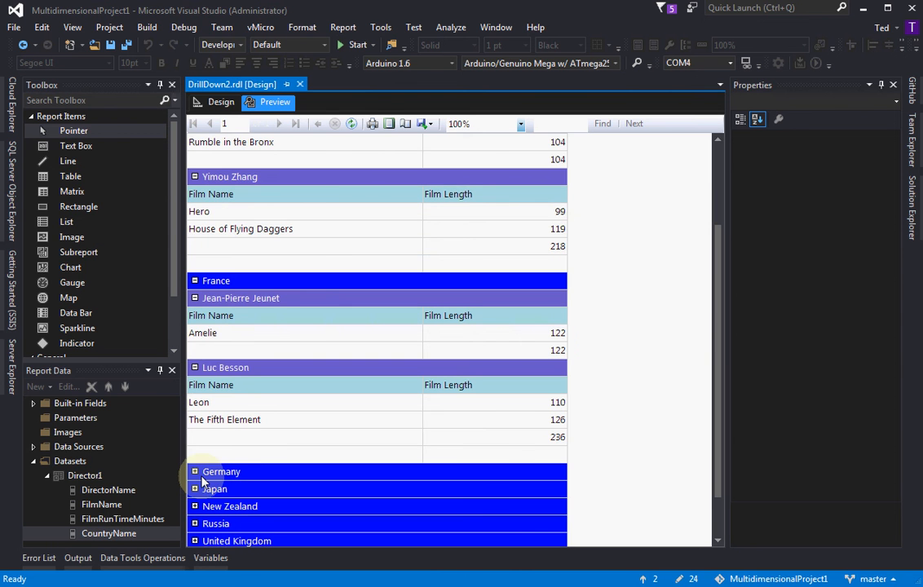
left_click(195, 473)
scroll(194, 401, "down", 3)
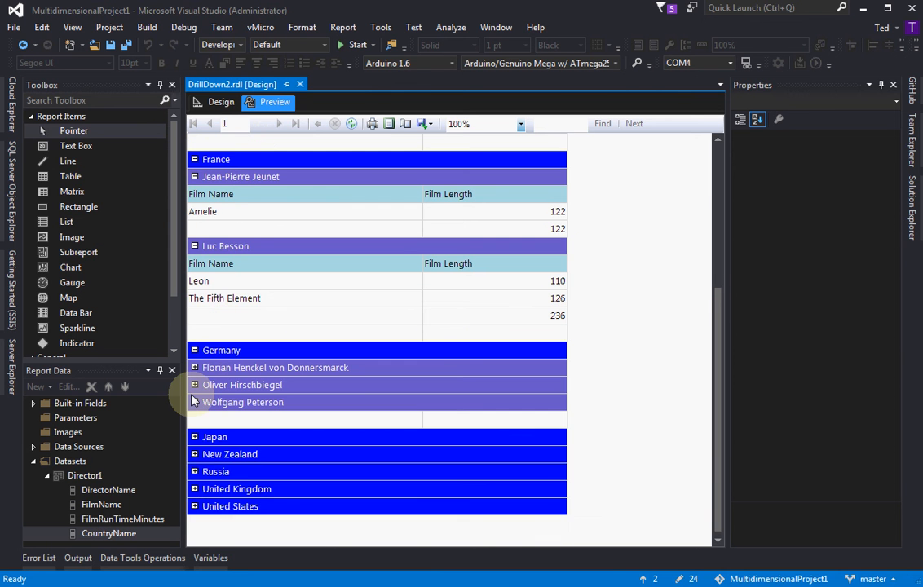
left_click(195, 385)
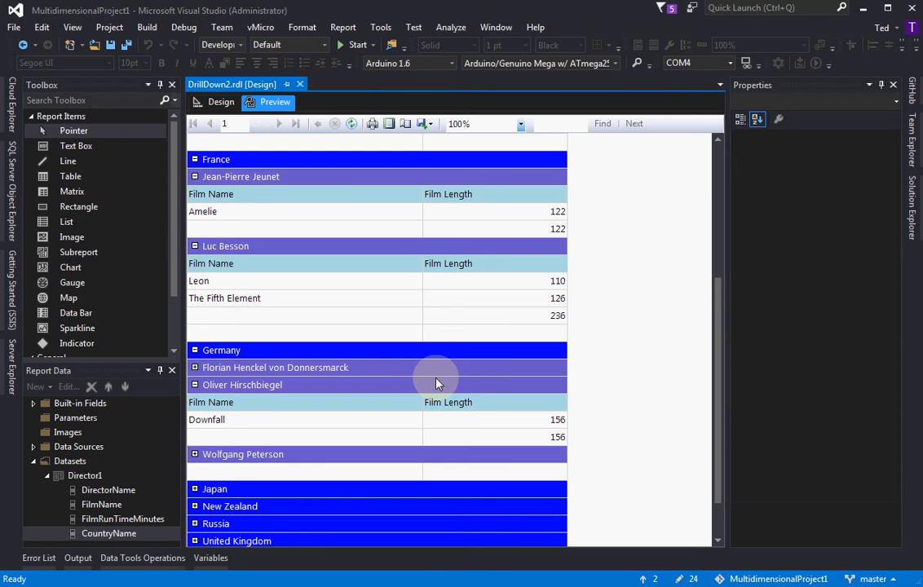